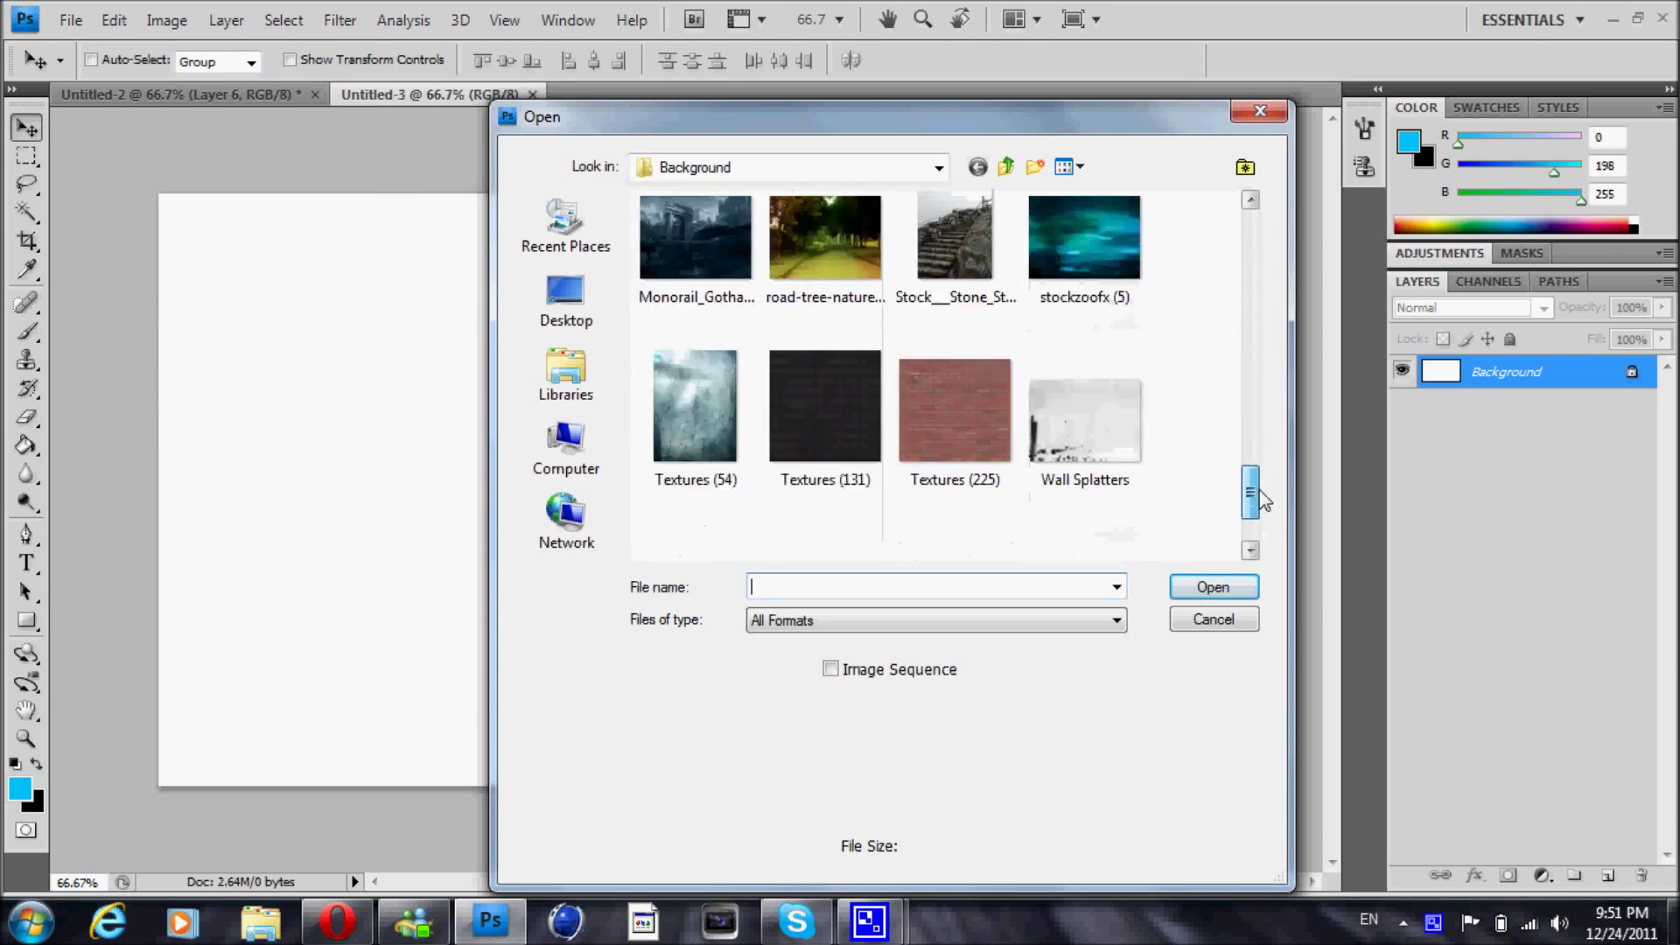
Open HD PACK (27).jpg, copy its snowy forest image into Untitled-3 and close the source file
double_click(1037, 420)
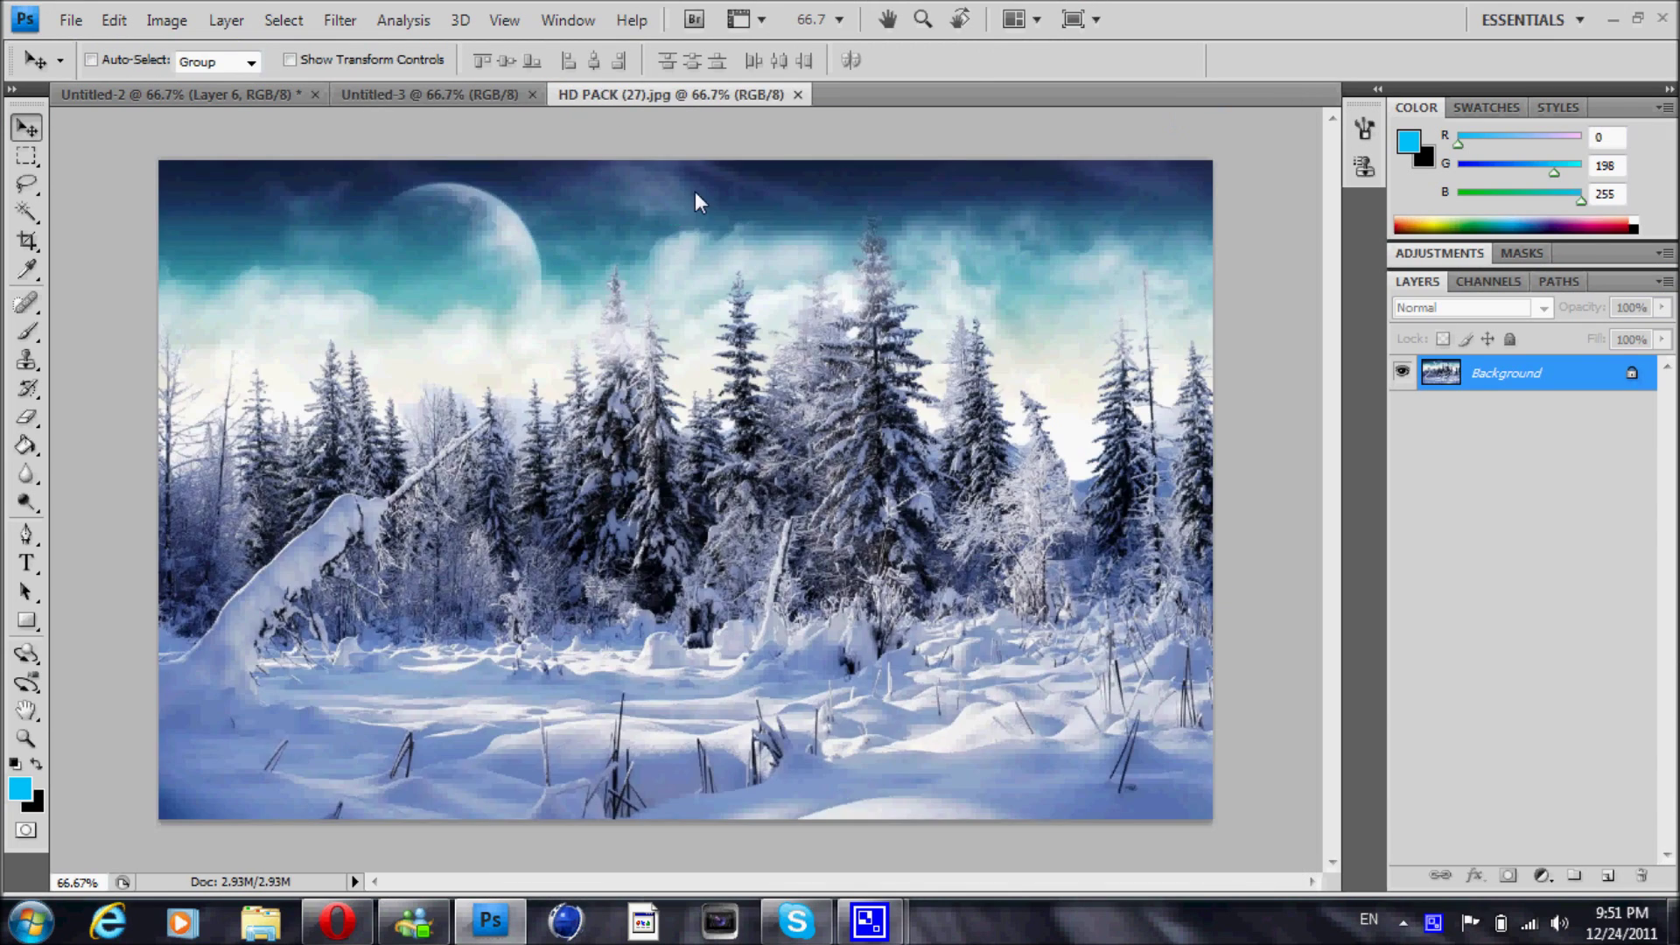
left_click_drag(670, 94, 757, 166)
left_click_drag(743, 315, 450, 347)
left_click_drag(1342, 169, 986, 149)
left_click(1348, 149)
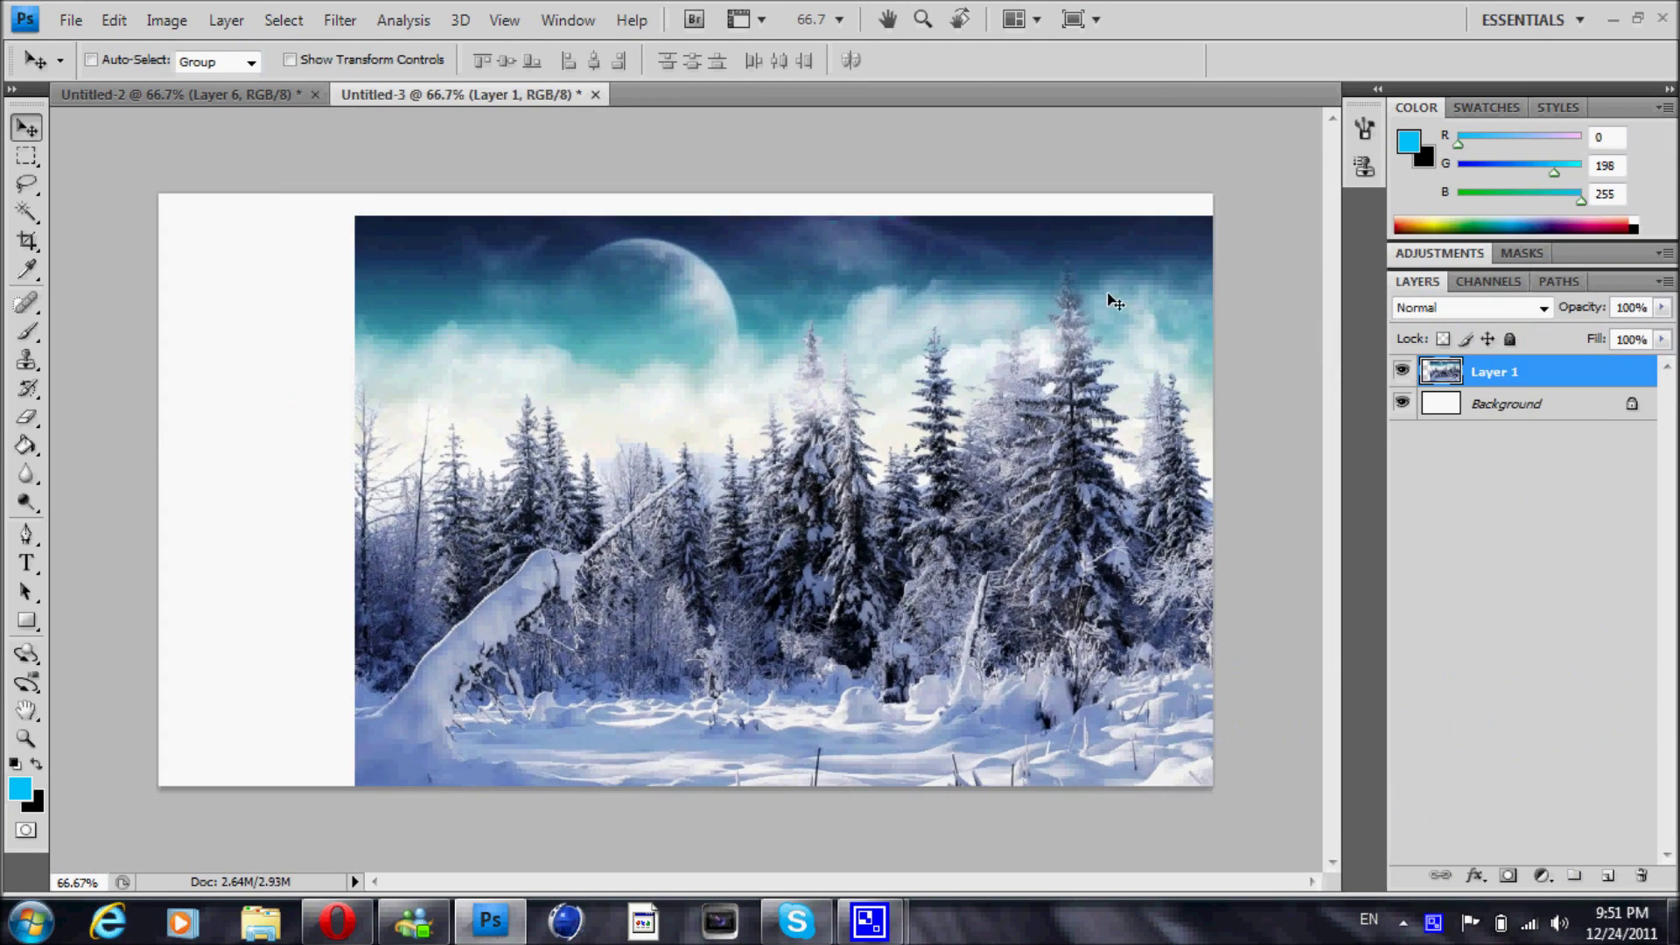
Align the snowy forest image with the canvas and scale its height to 90% to fit
left_click_drag(1099, 292, 900, 292)
key("ctrl+t")
left_click_drag(1212, 194, 1213, 192)
left_click_drag(1217, 870, 1212, 786)
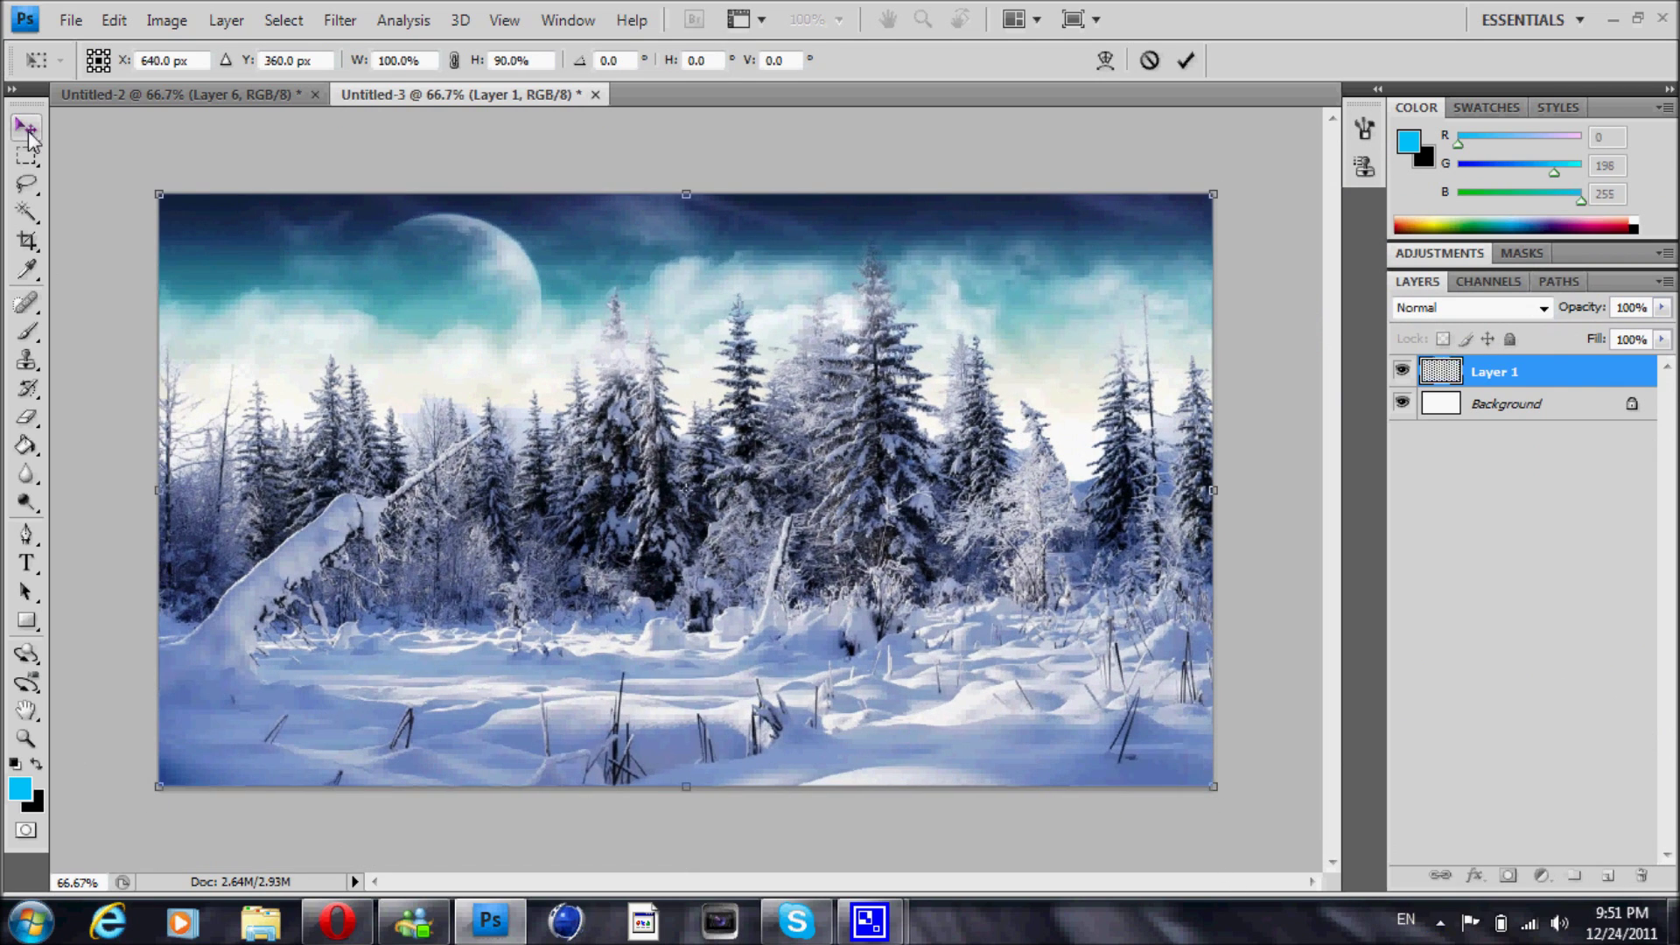
key("Return")
Open the cardboard robot image HD PACK (15).jpg from the Background folder
left_click(71, 19)
left_click(112, 72)
scroll(1260, 273, "down", 10)
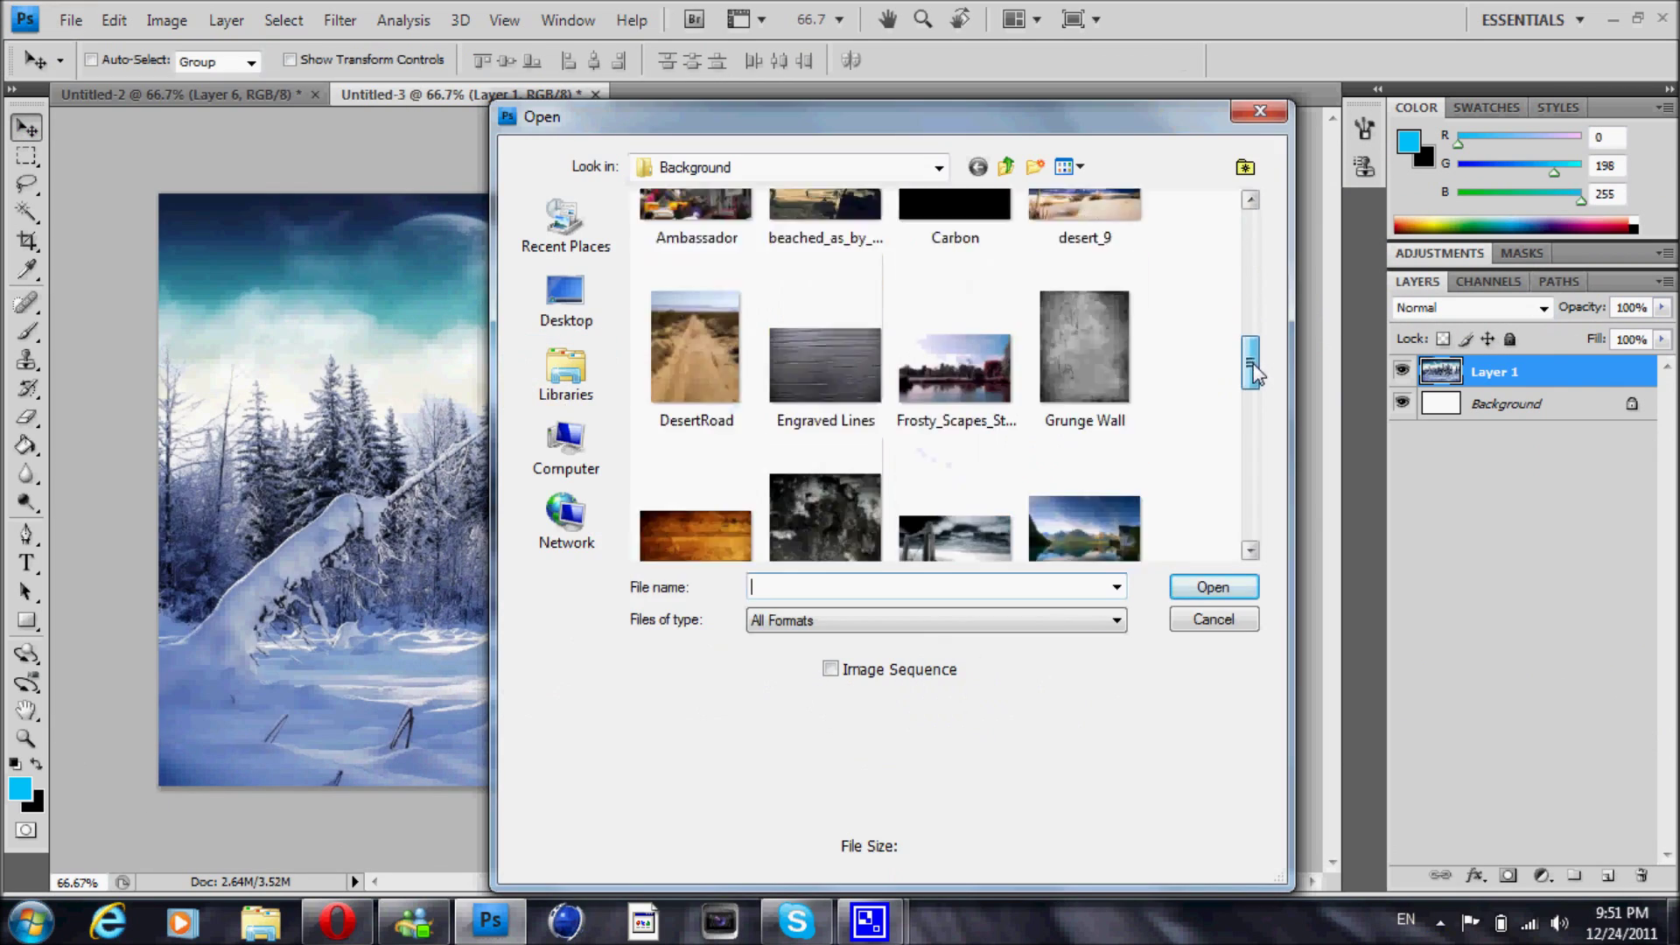
left_click(694, 273)
left_click(1197, 579)
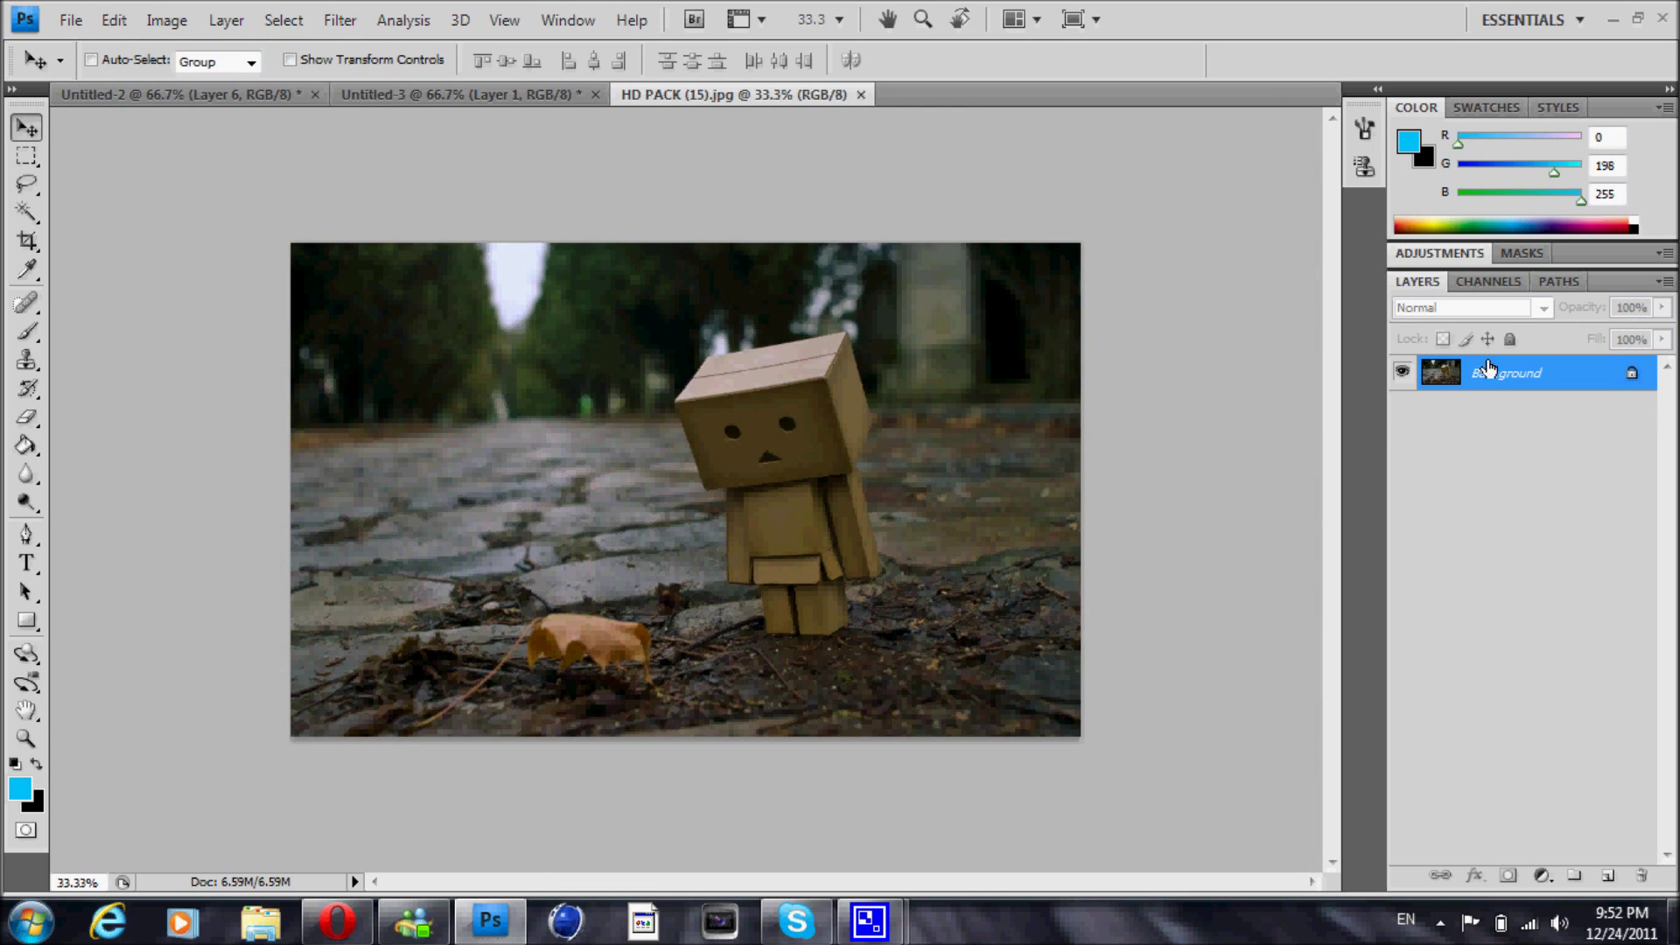
Roughly erase the surroundings of the cardboard robot with the Eraser, undoing a misplaced stroke
left_click(27, 416)
mouse_move(324, 245)
left_mouse_down()
mouse_move(319, 351)
mouse_move(343, 358)
mouse_move(259, 660)
mouse_move(564, 714)
mouse_move(1052, 703)
mouse_move(774, 726)
mouse_move(1040, 229)
mouse_move(1061, 364)
mouse_move(1009, 413)
mouse_move(950, 253)
mouse_move(675, 259)
mouse_move(410, 399)
mouse_move(539, 447)
mouse_move(393, 609)
mouse_move(464, 540)
mouse_move(405, 346)
mouse_move(389, 210)
mouse_move(583, 300)
left_mouse_up()
mouse_move(526, 372)
left_mouse_down()
mouse_move(972, 604)
mouse_move(866, 691)
mouse_move(994, 668)
mouse_move(586, 669)
mouse_move(612, 451)
mouse_move(627, 620)
mouse_move(753, 709)
mouse_move(650, 704)
left_mouse_up()
key("ctrl+z")
left_click(25, 127)
left_click(30, 421)
Erase the remaining background closely around the cardboard robot's head, body and legs
left_click_drag(100, 882, 23, 869)
type("70")
key("Return")
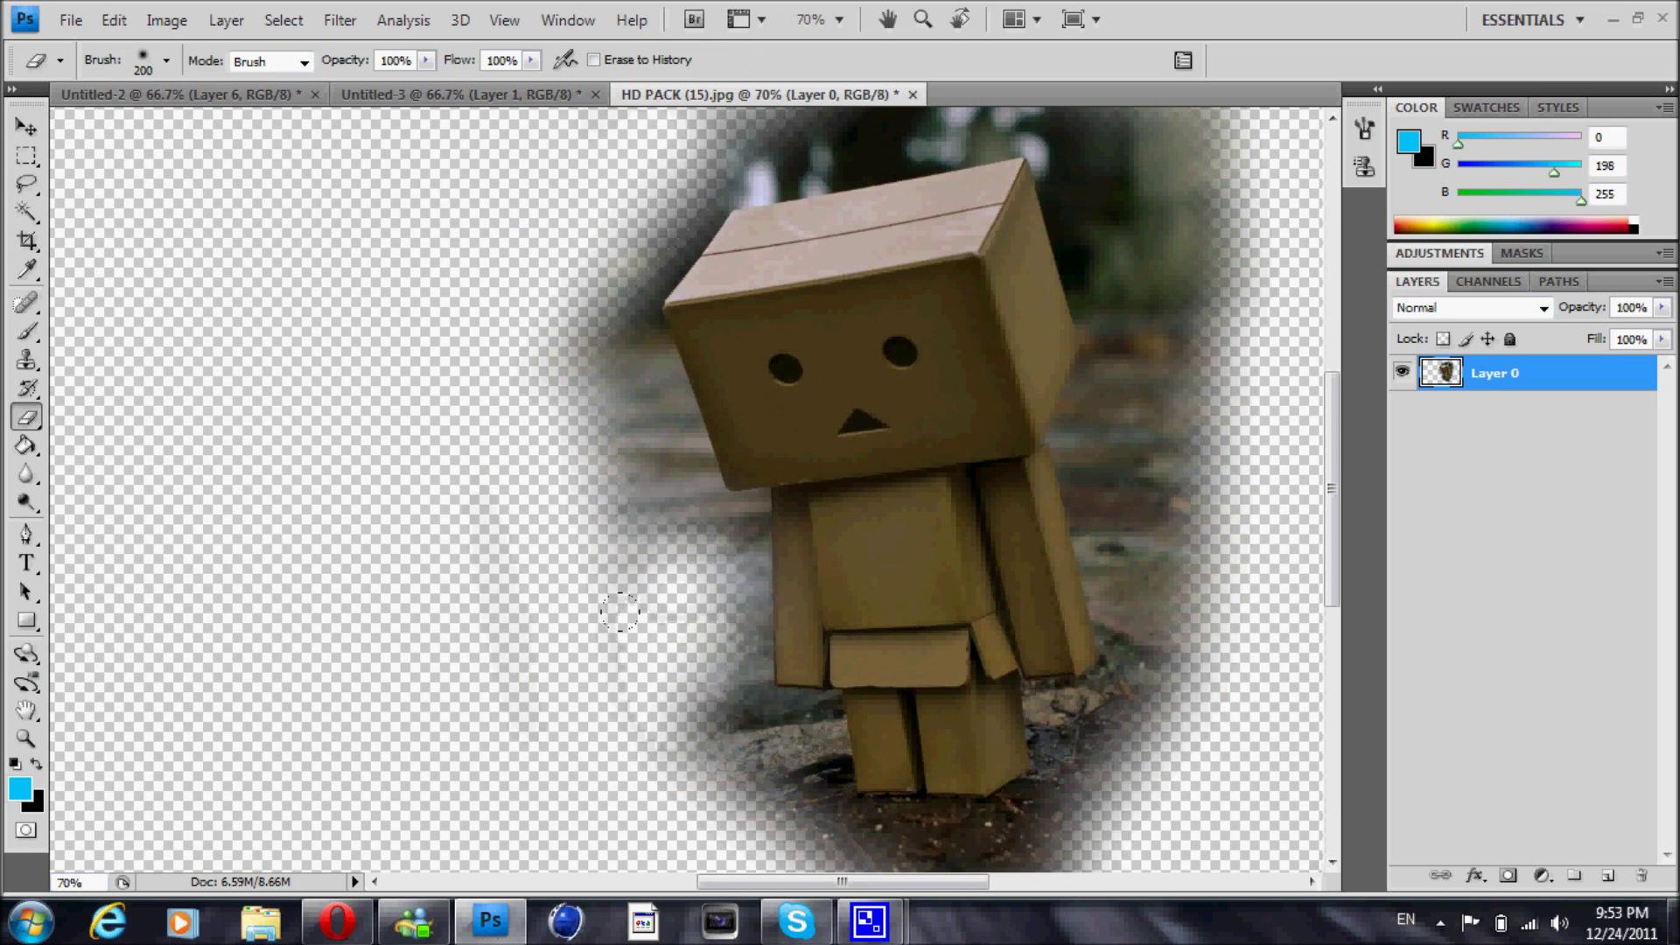
mouse_move(583, 169)
left_mouse_down()
mouse_move(623, 433)
mouse_move(717, 569)
left_mouse_up()
mouse_move(1164, 157)
left_mouse_down()
mouse_move(1173, 382)
mouse_move(1103, 787)
mouse_move(884, 831)
mouse_move(797, 814)
mouse_move(1010, 844)
mouse_move(1128, 665)
mouse_move(1081, 359)
mouse_move(1107, 201)
mouse_move(937, 63)
mouse_move(918, 149)
mouse_move(717, 192)
mouse_move(1158, 140)
mouse_move(1111, 324)
mouse_move(1111, 665)
mouse_move(1068, 218)
left_mouse_up()
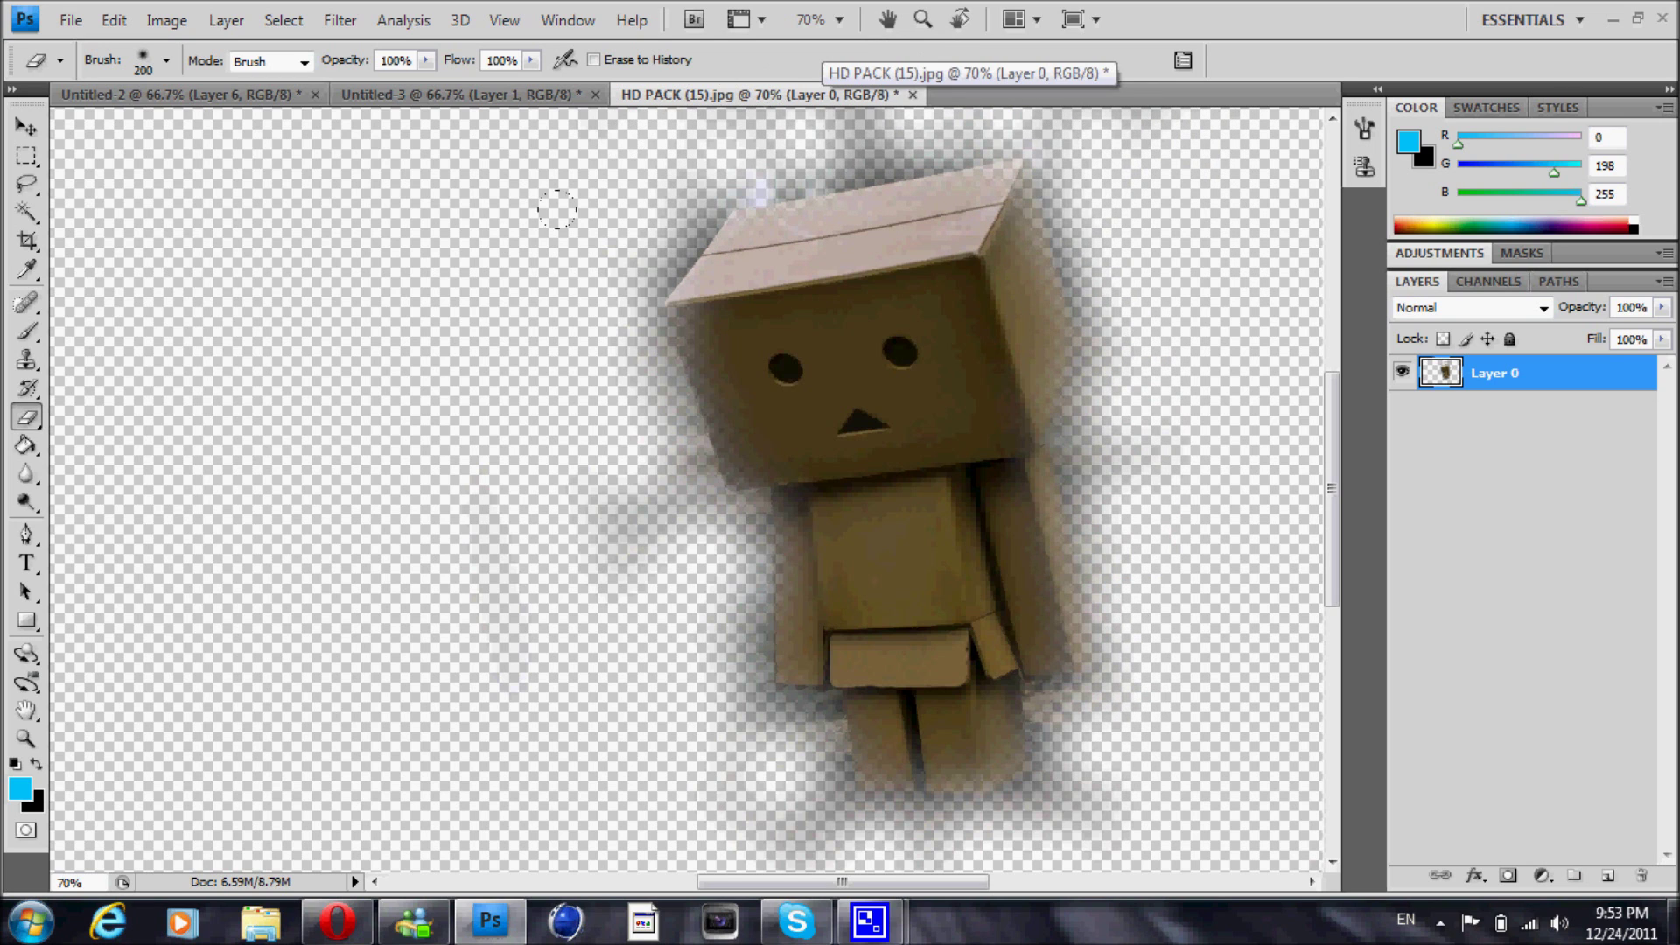
Copy the cut-out cardboard robot into the winter scene in Untitled-3
left_click(26, 127)
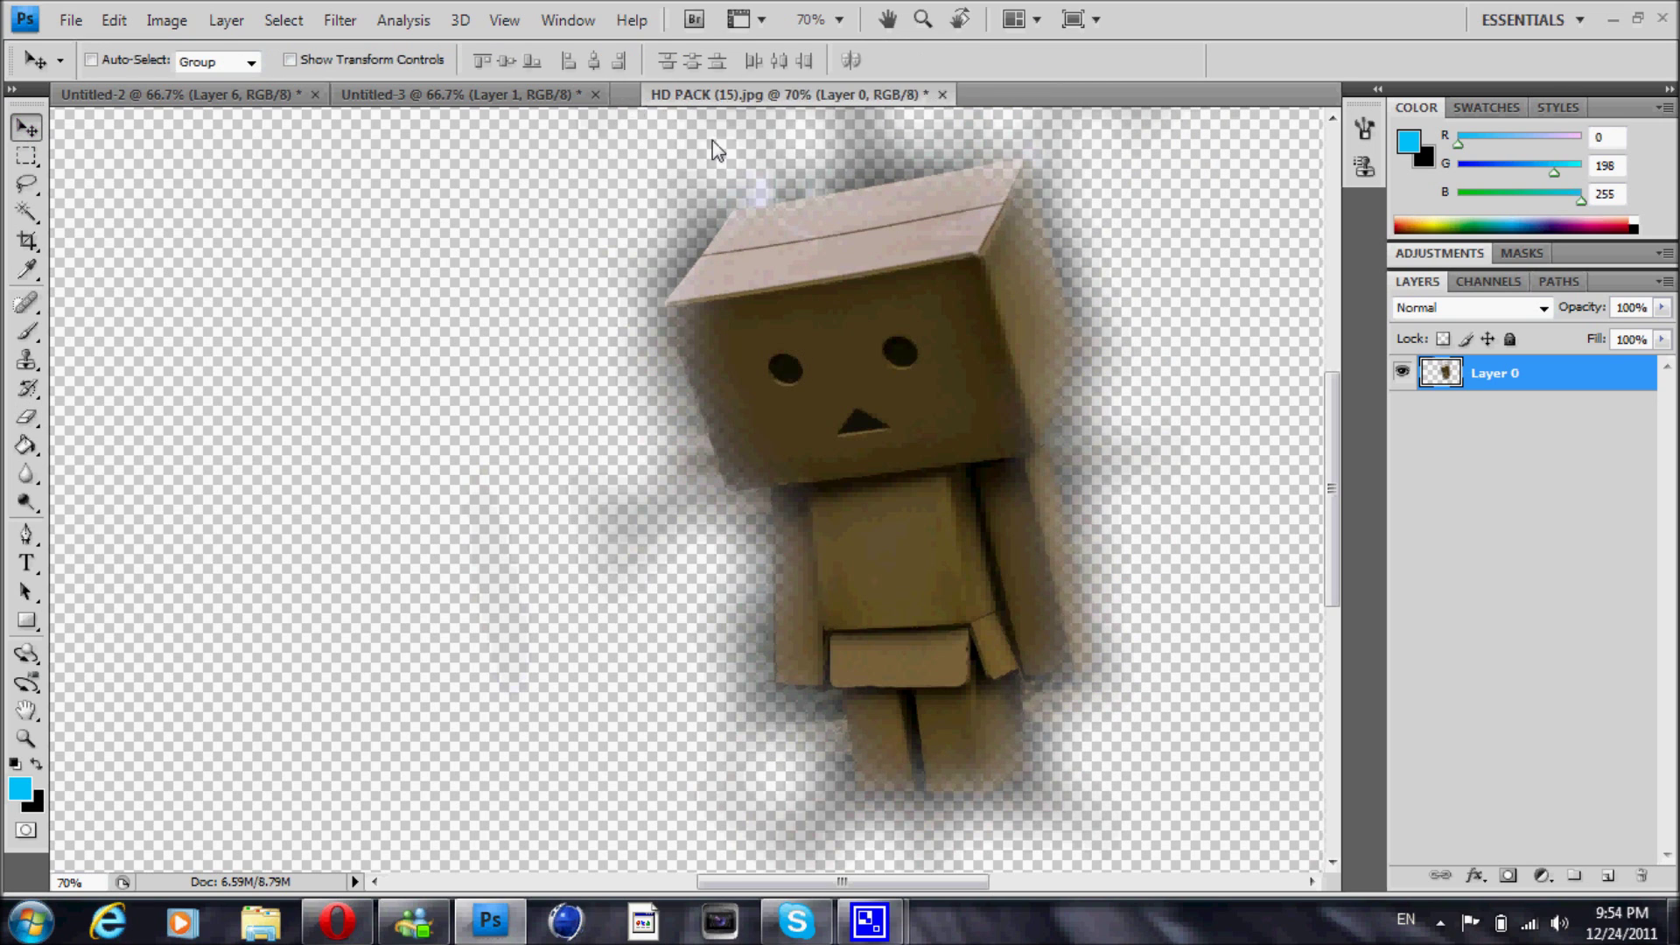
left_click_drag(632, 93, 712, 140)
left_click_drag(1352, 407, 1006, 700)
Switch to Skype and send the message "nera?" in the open conversation
left_click(796, 921)
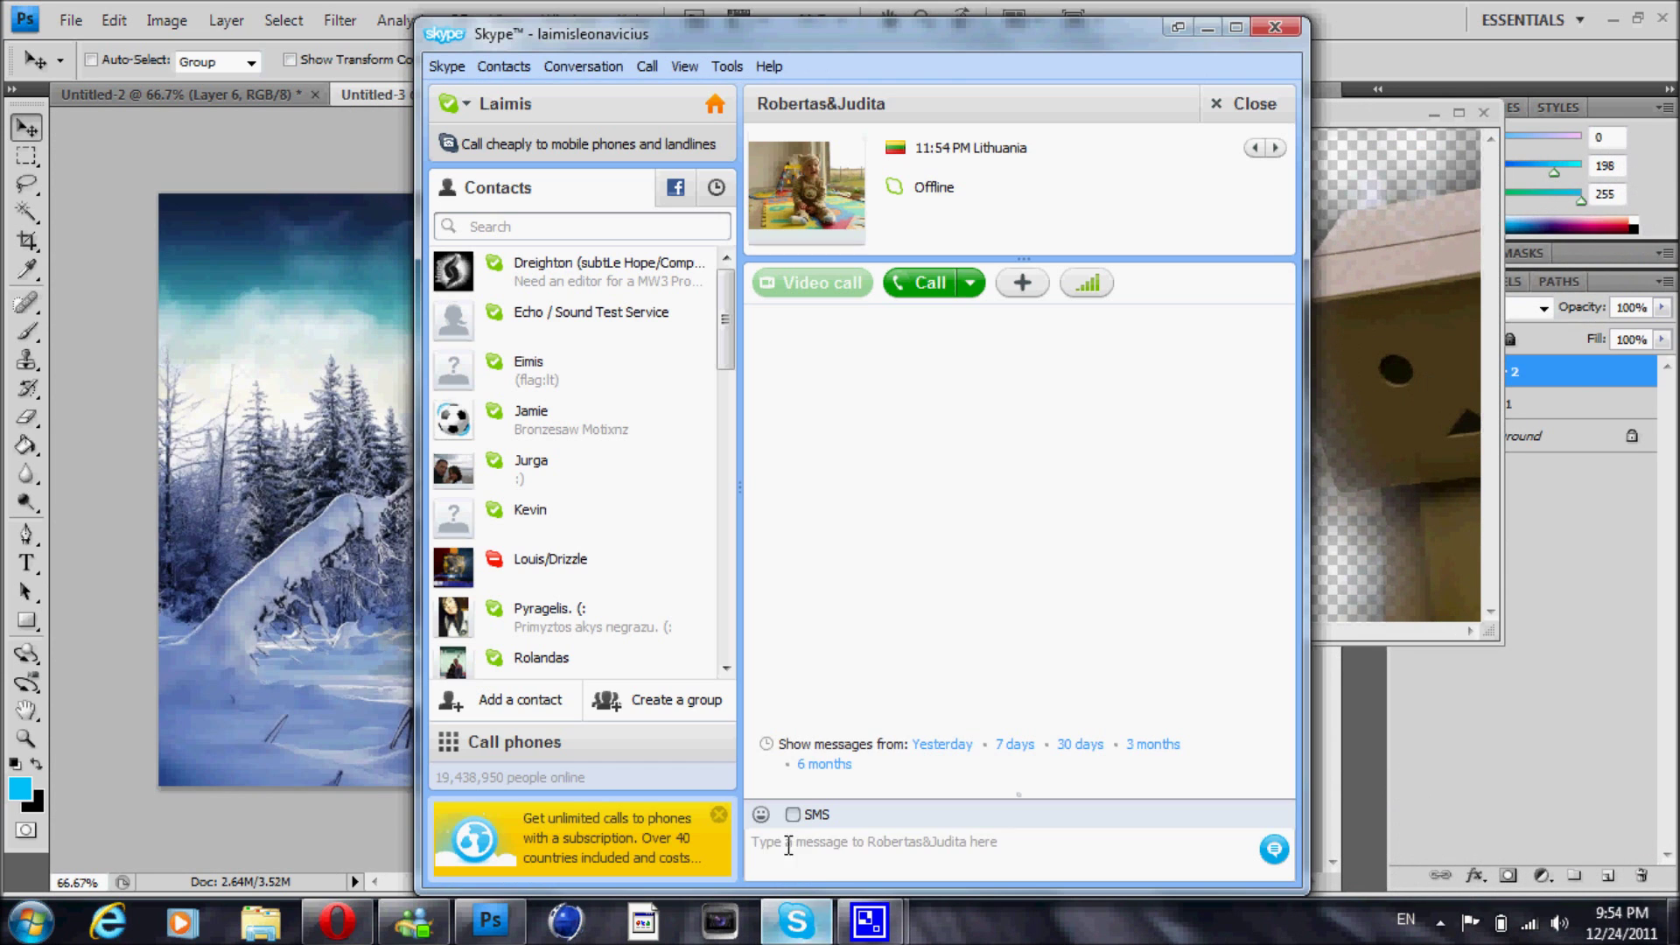
left_click(792, 846)
type("nera?")
key("Return")
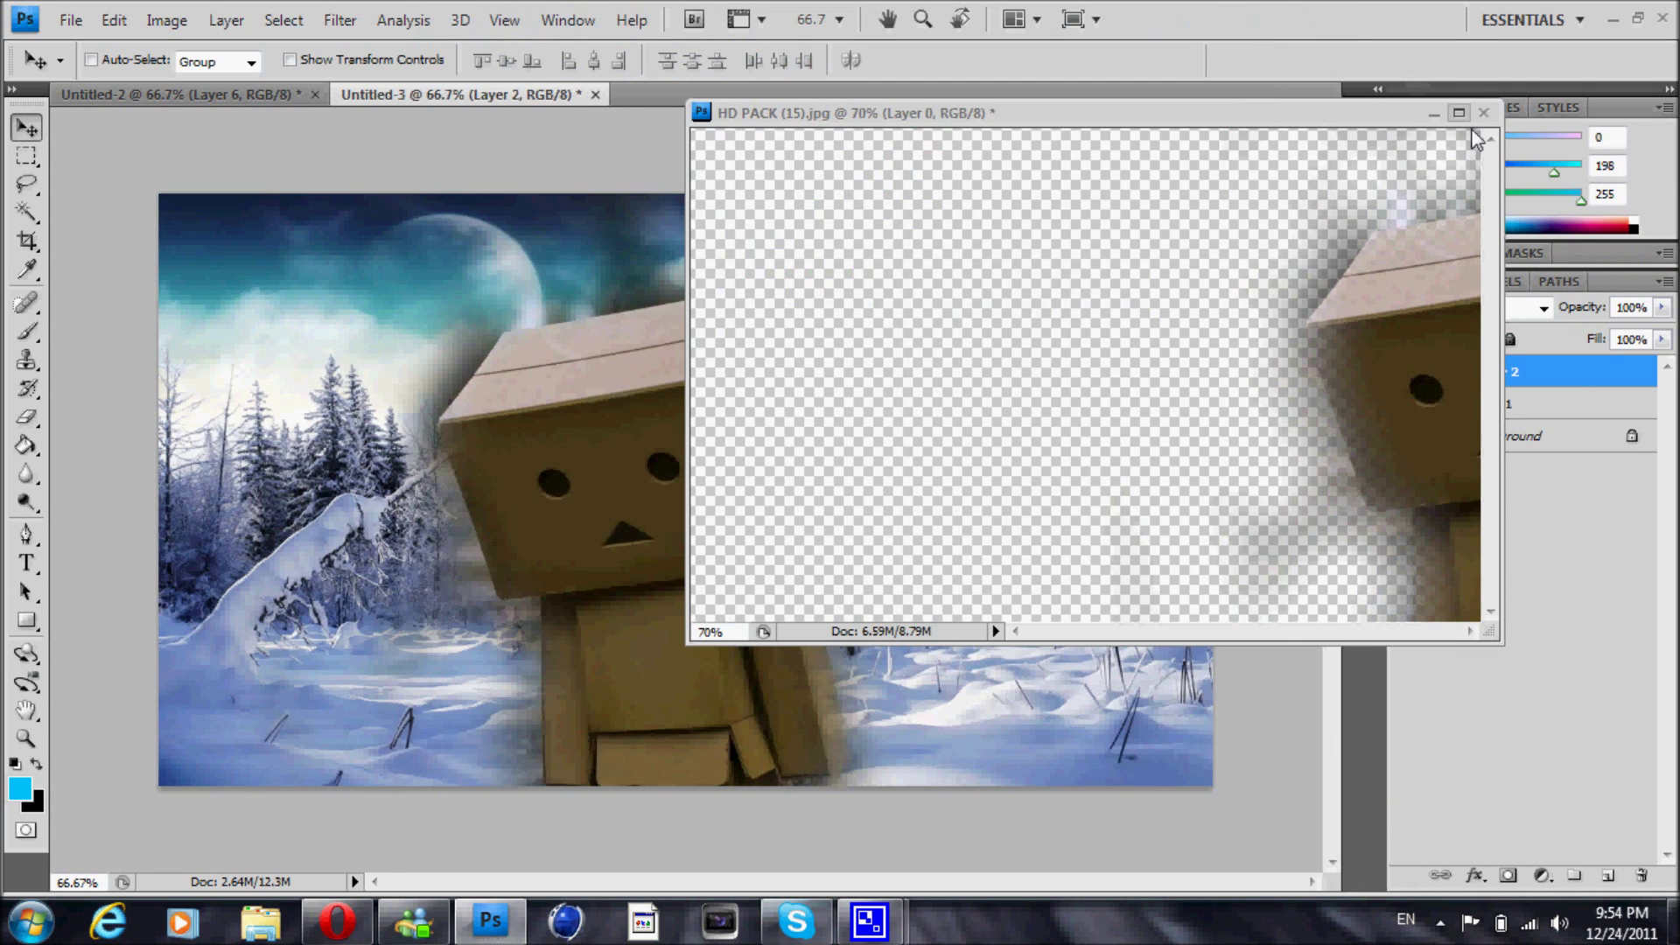
Close HD PACK (15).jpg without saving, then shrink the robot to about 54% width and 57% height and centre it in the scene
key("ctrl+w")
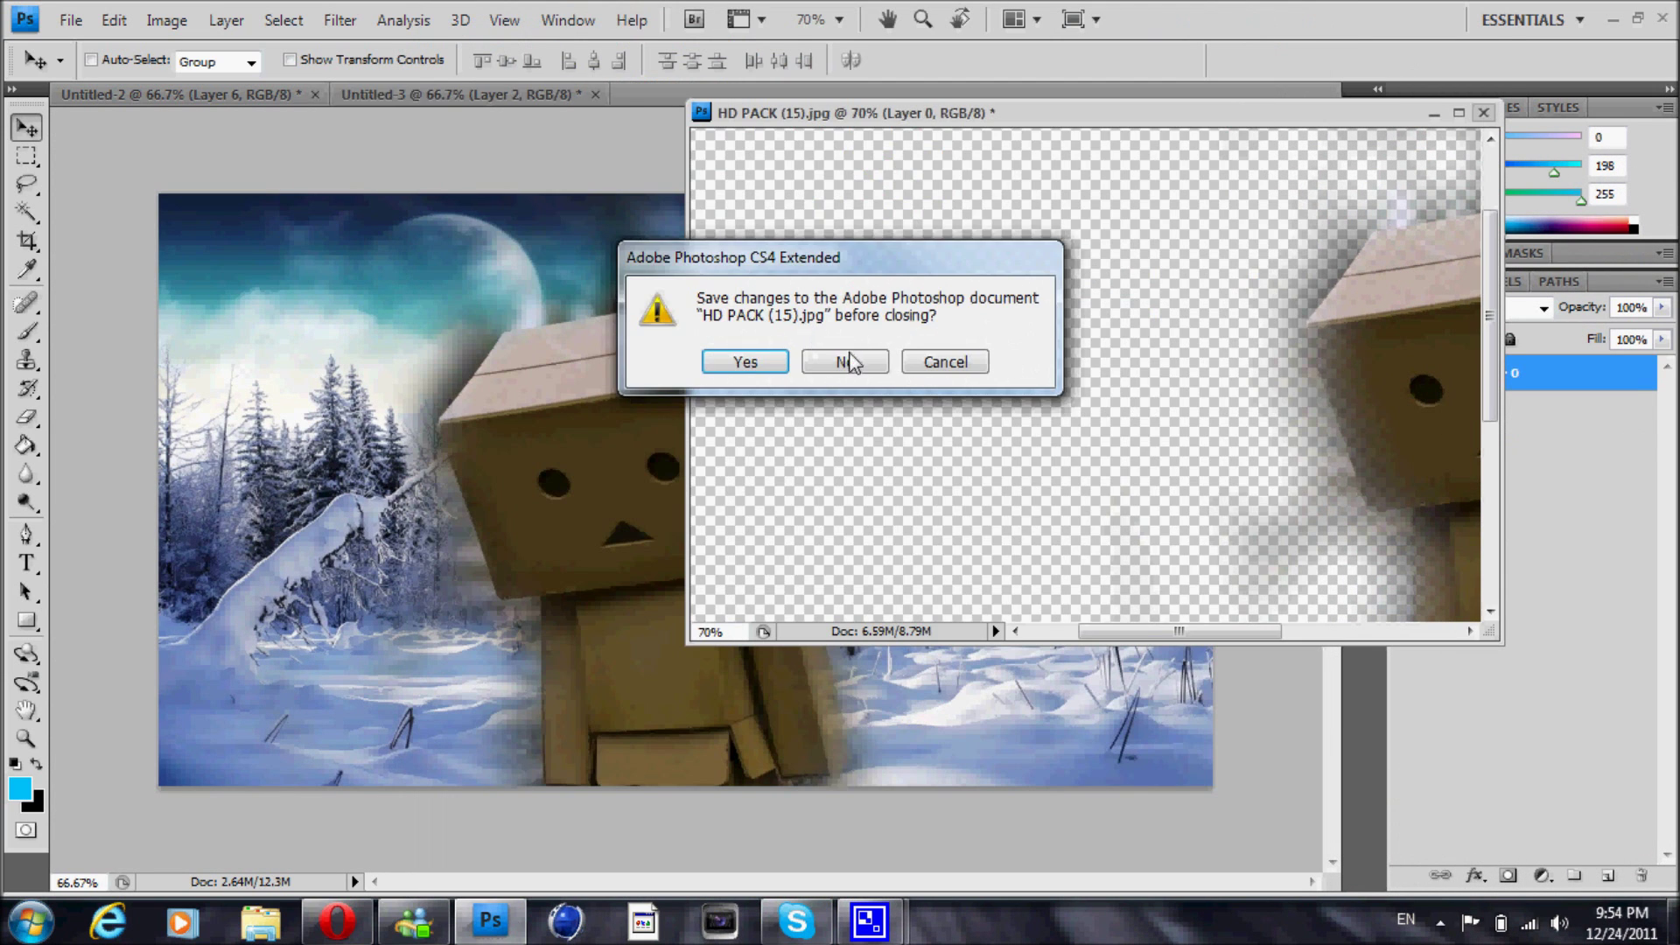
left_click(848, 359)
key("ctrl+t")
left_click_drag(551, 473, 345, 790)
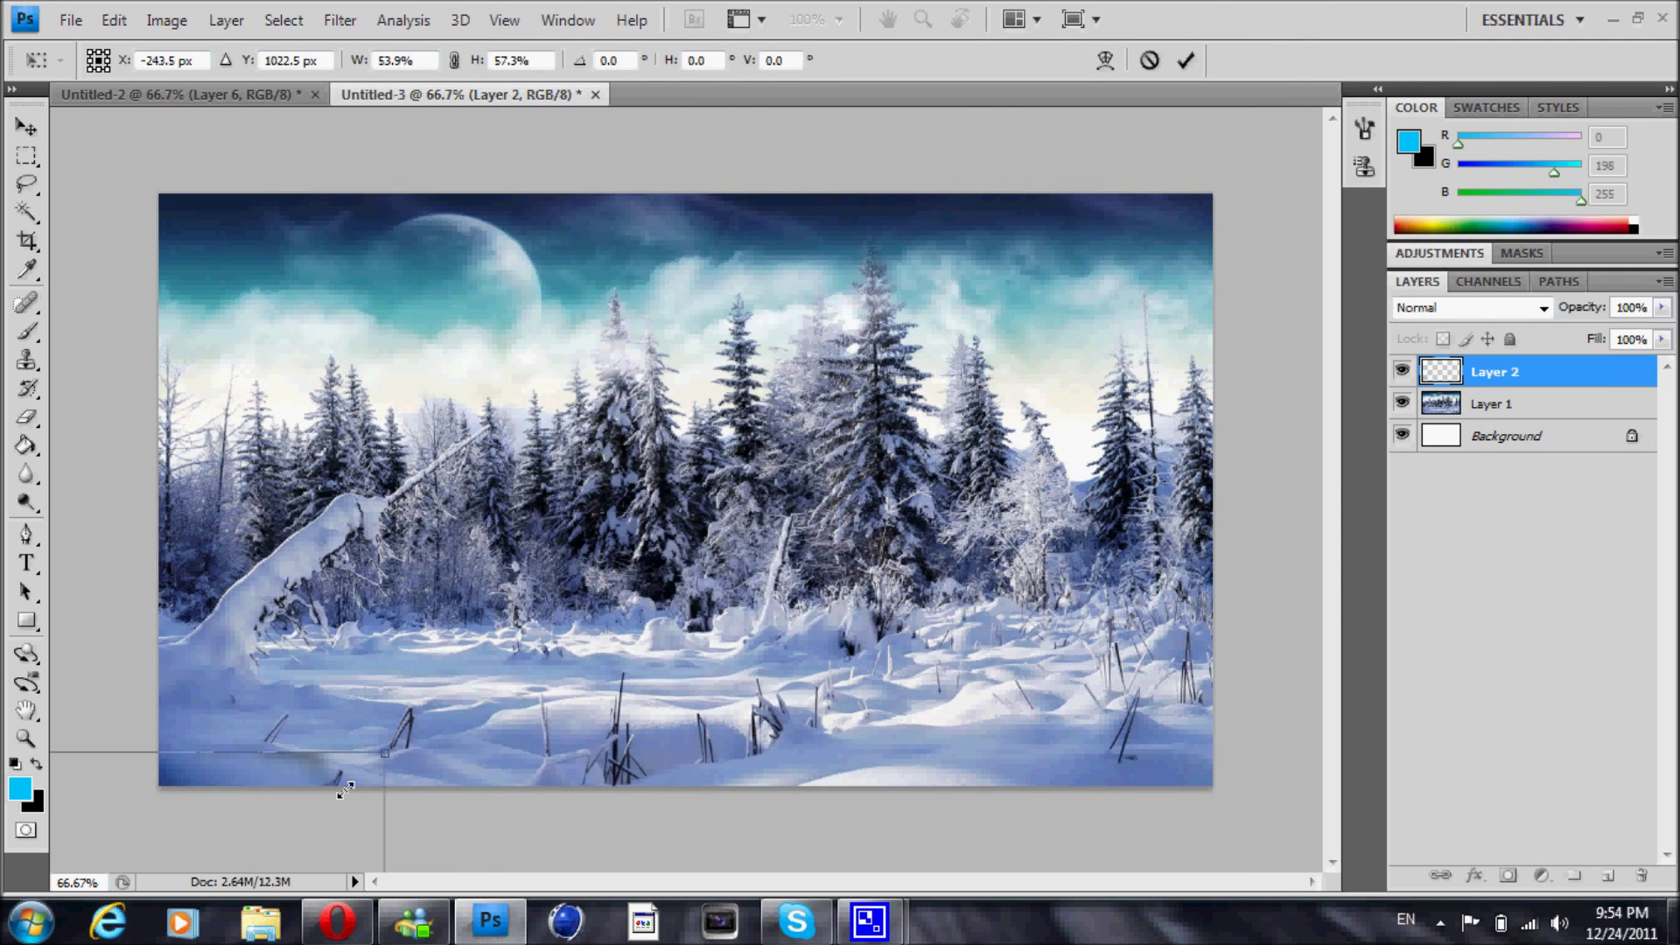
mouse_move(380, 403)
left_mouse_down()
mouse_move(485, 256)
mouse_move(676, 271)
mouse_move(868, 312)
mouse_move(971, 357)
left_mouse_up()
left_click(24, 131)
key("Return")
Erase the leftover dark fringe around the cardboard robot on Layer 2
left_click(25, 418)
mouse_move(666, 301)
left_mouse_down()
mouse_move(805, 298)
mouse_move(577, 372)
left_mouse_up()
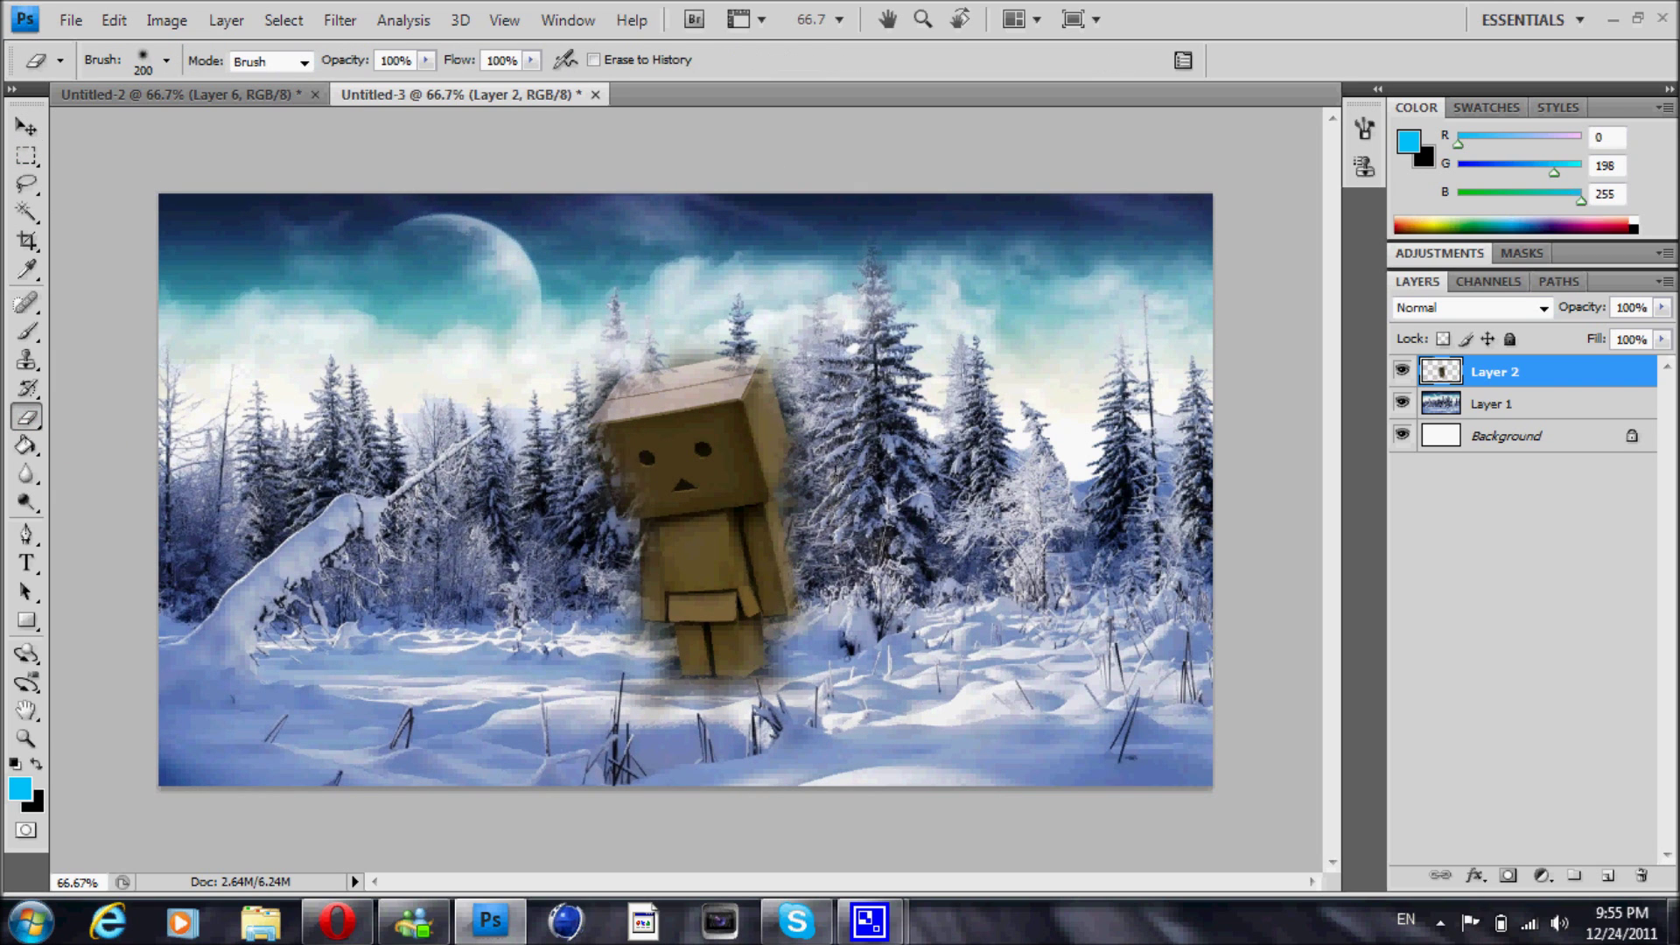
key("v")
Scale the cardboard robot down further so it stands small in the snow
key("ctrl+t")
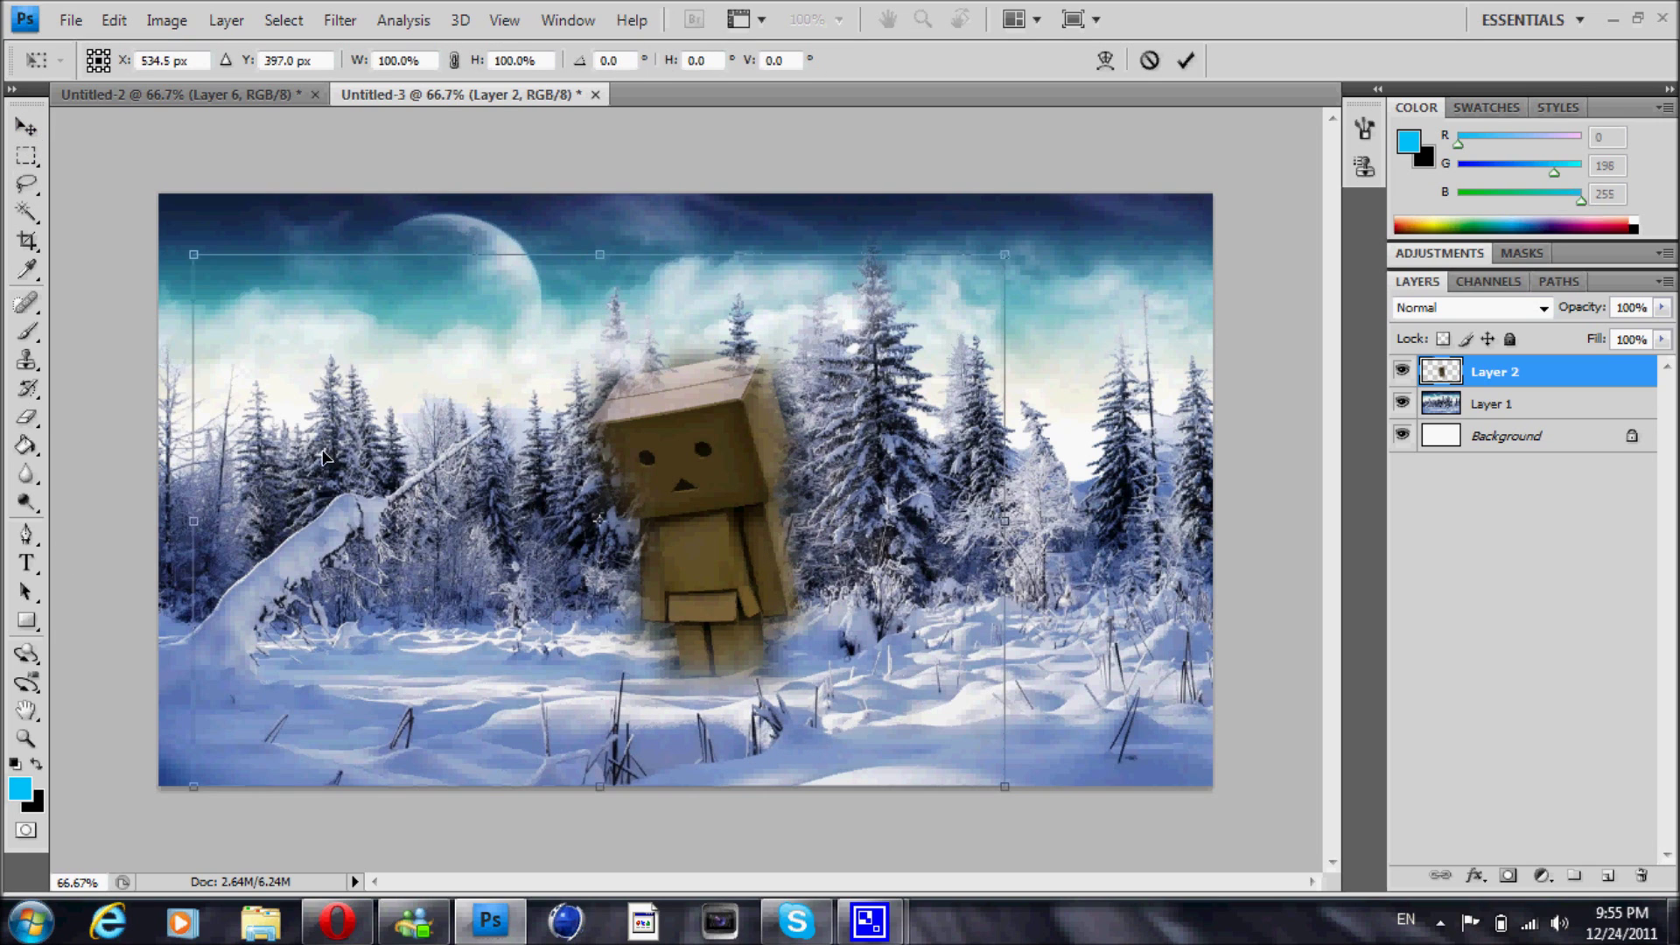
left_click_drag(202, 258, 719, 464)
key("Return")
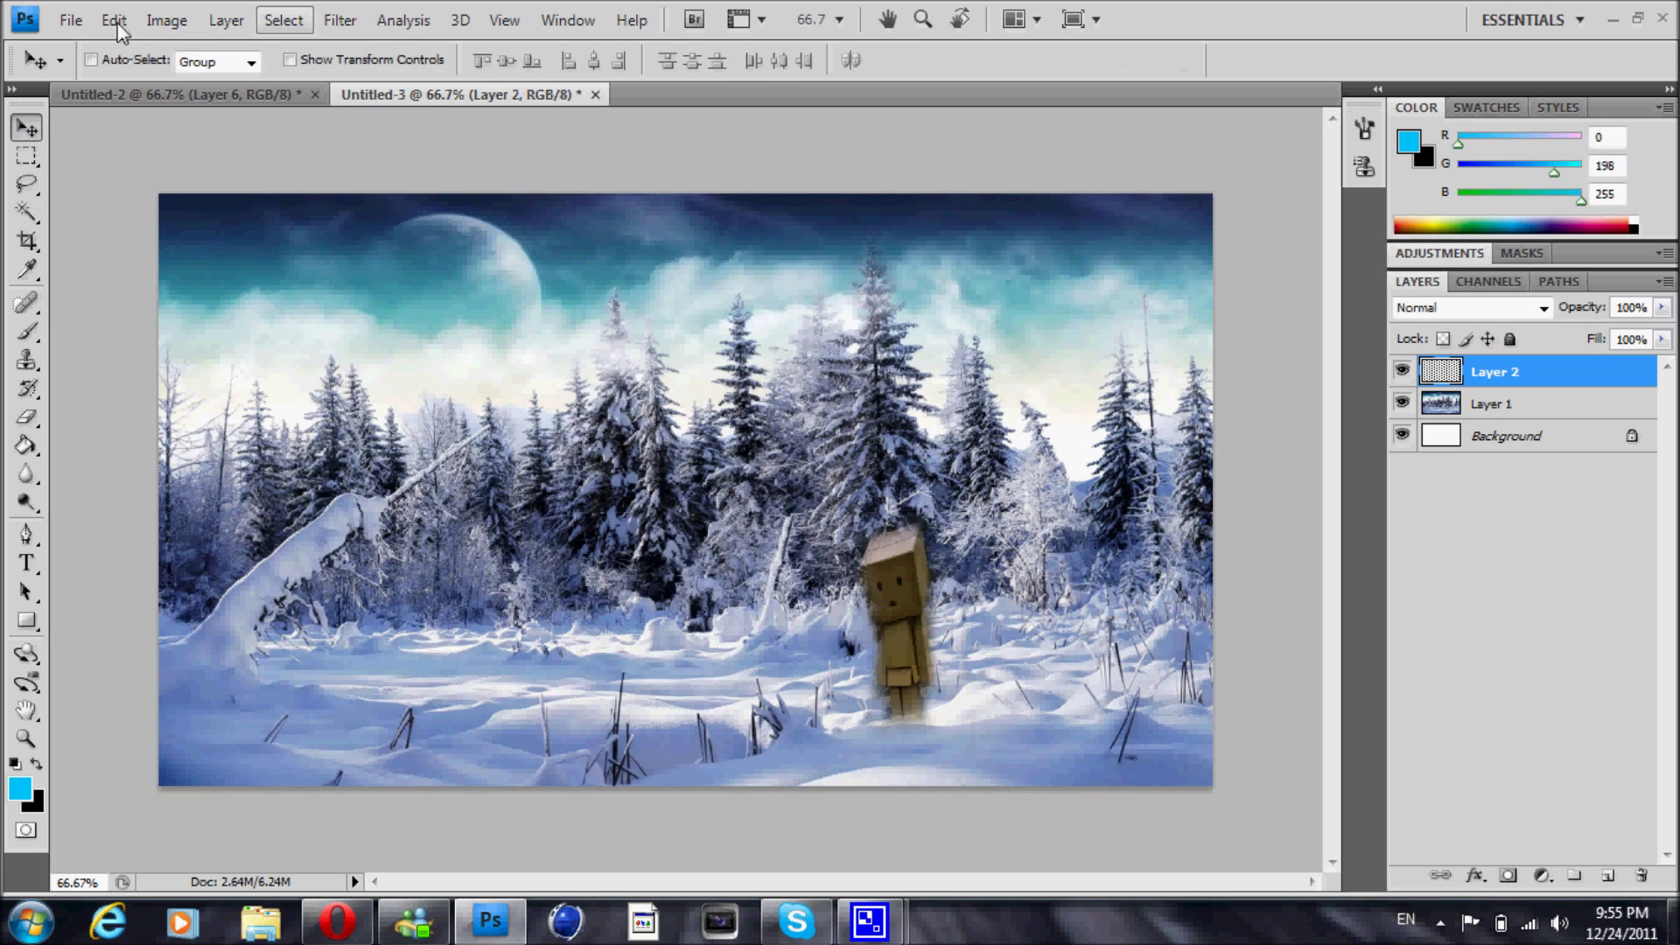
Flip the cardboard robot horizontally and place it above the tip of the leaning snowy trunk
left_click(114, 19)
mouse_move(153, 473)
left_click(523, 725)
left_click_drag(429, 459, 425, 395)
left_click(27, 416)
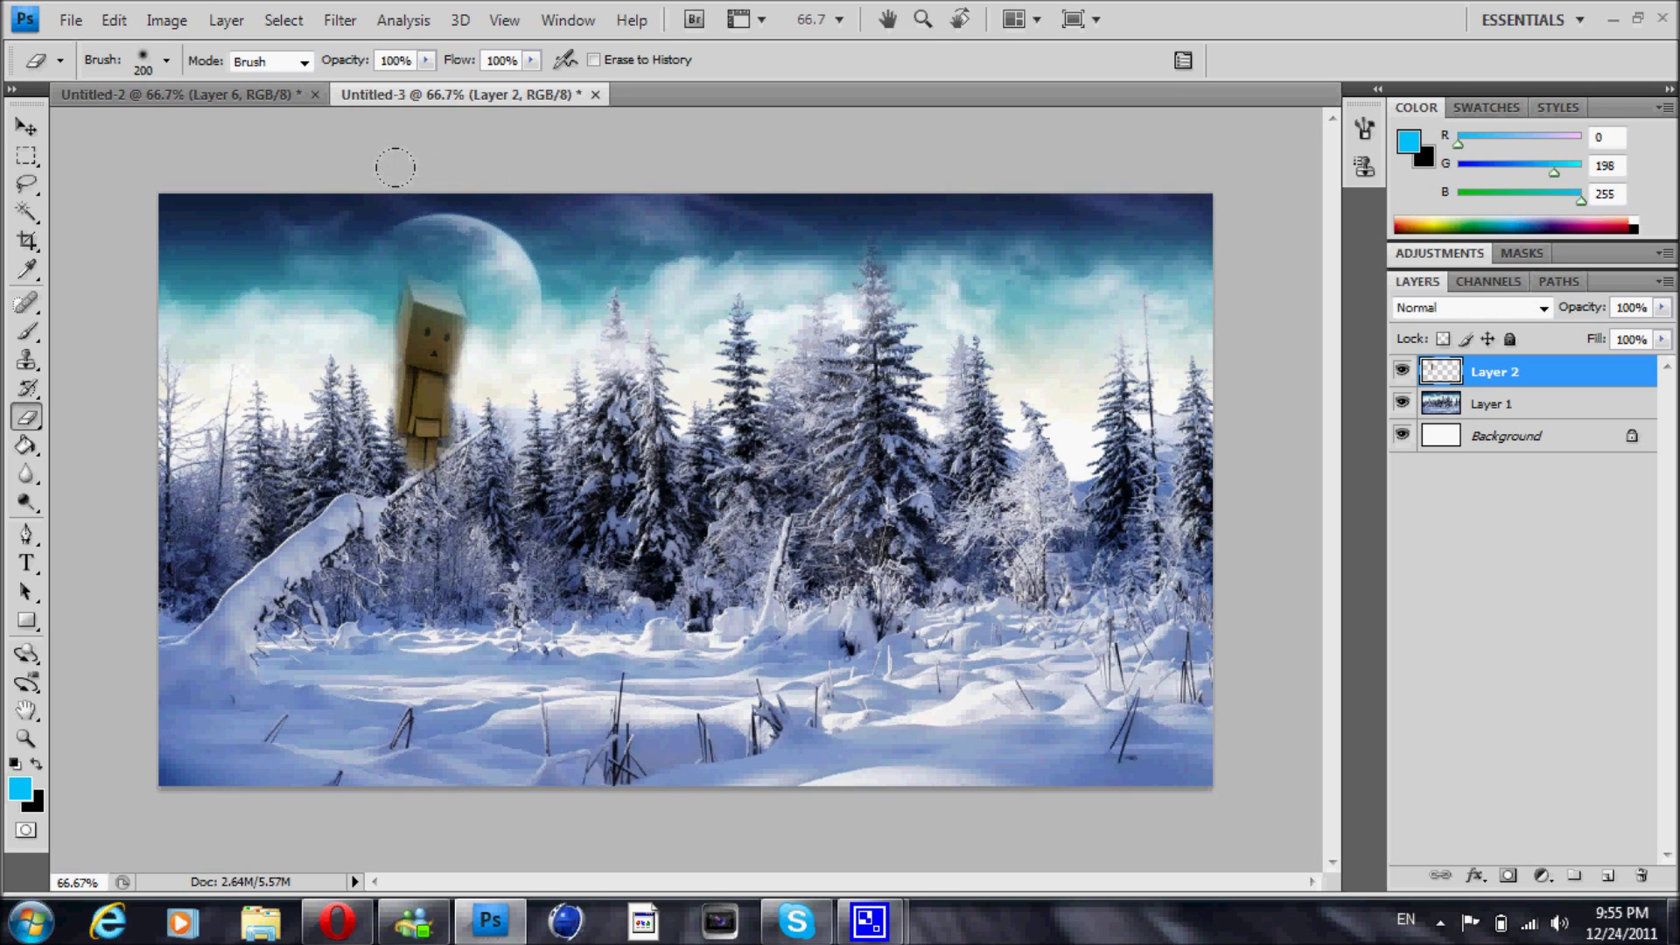
Duplicate Layer 2 and move the copy just to the right of the first robot
left_click(25, 127)
right_click(1540, 371)
left_click(1365, 405)
left_click(1061, 274)
left_click_drag(446, 378, 525, 379)
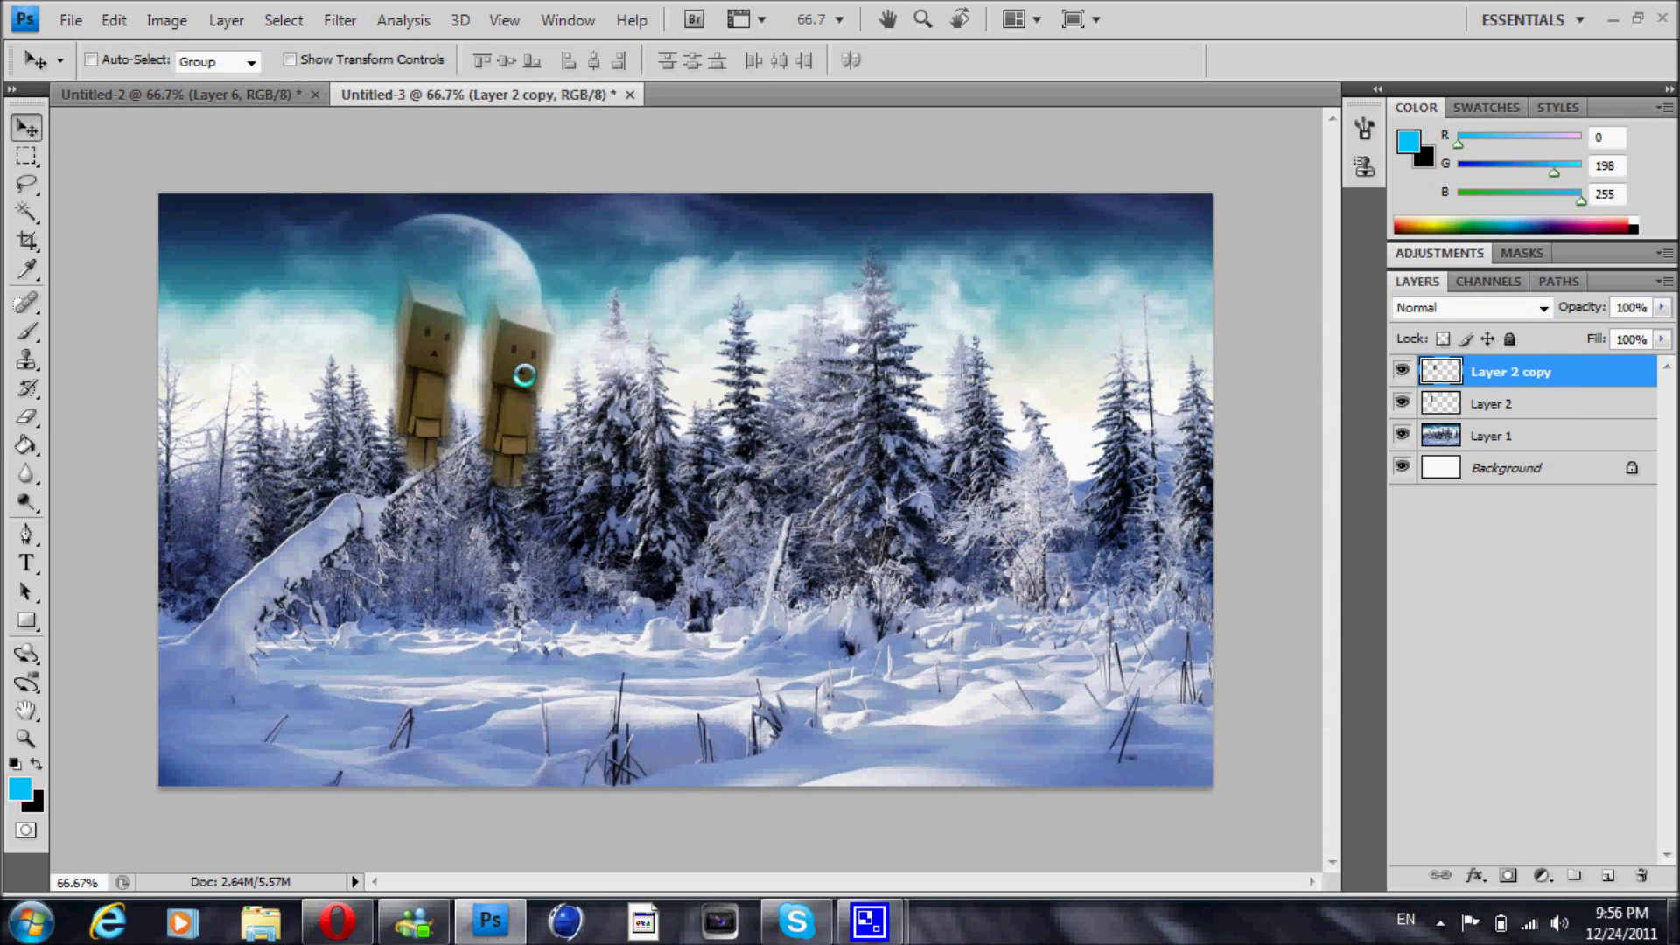
Rotate the copied robot by about 111 degrees and apply the transformation
key("ctrl+t")
left_click_drag(817, 551, 705, 726)
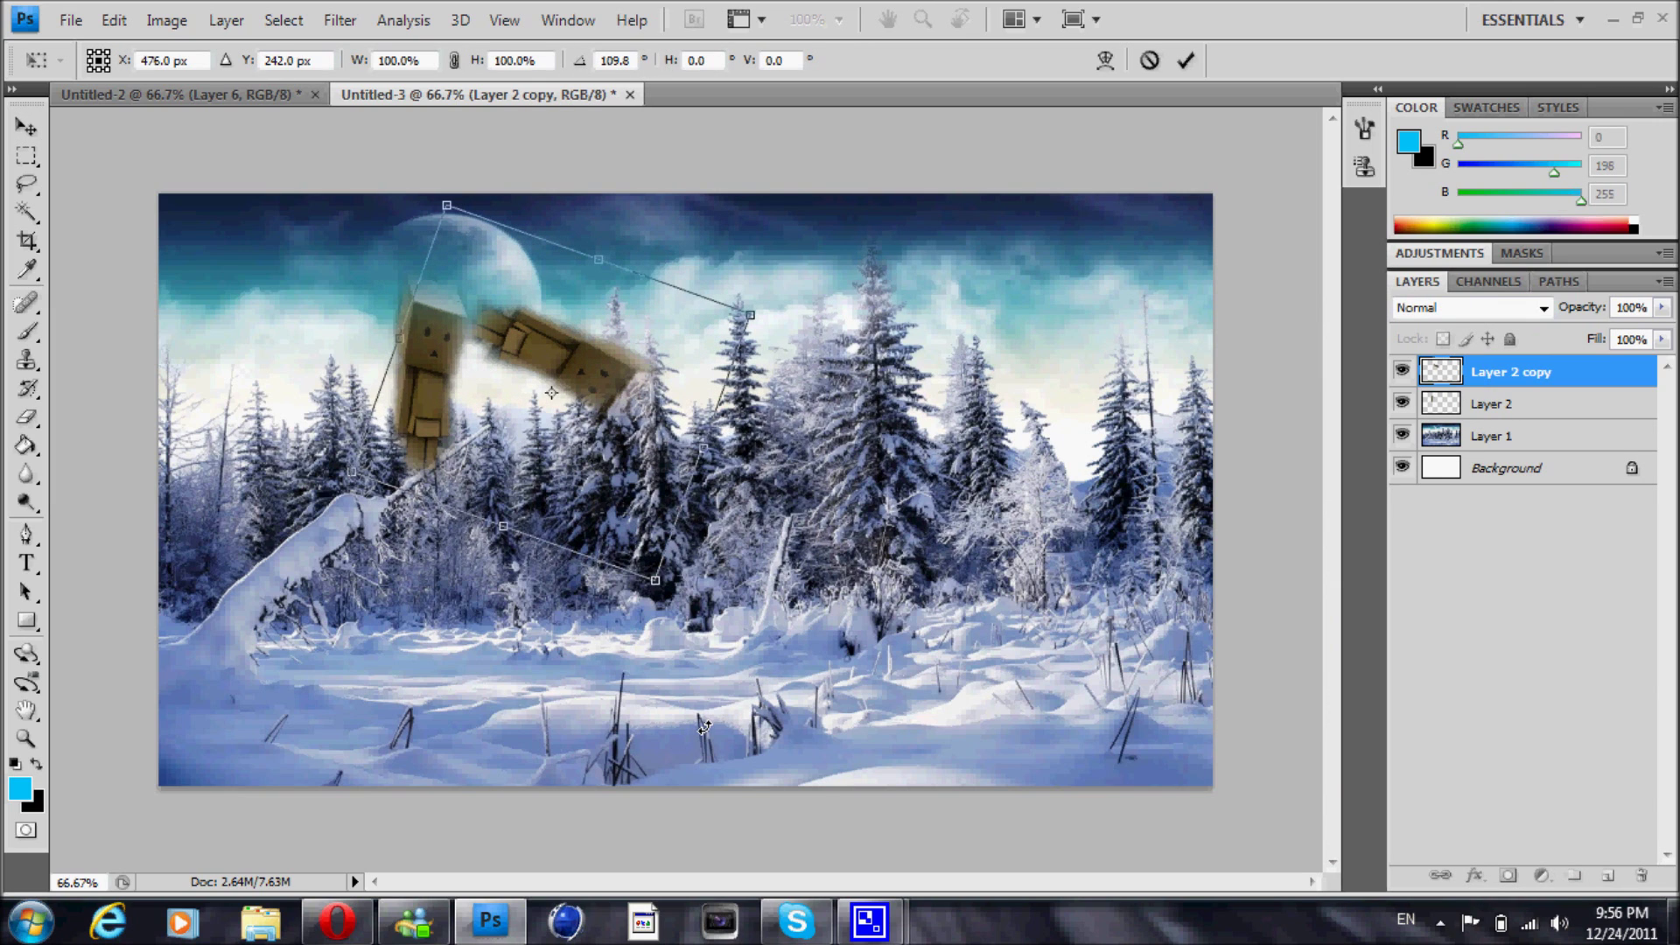
left_click(27, 127)
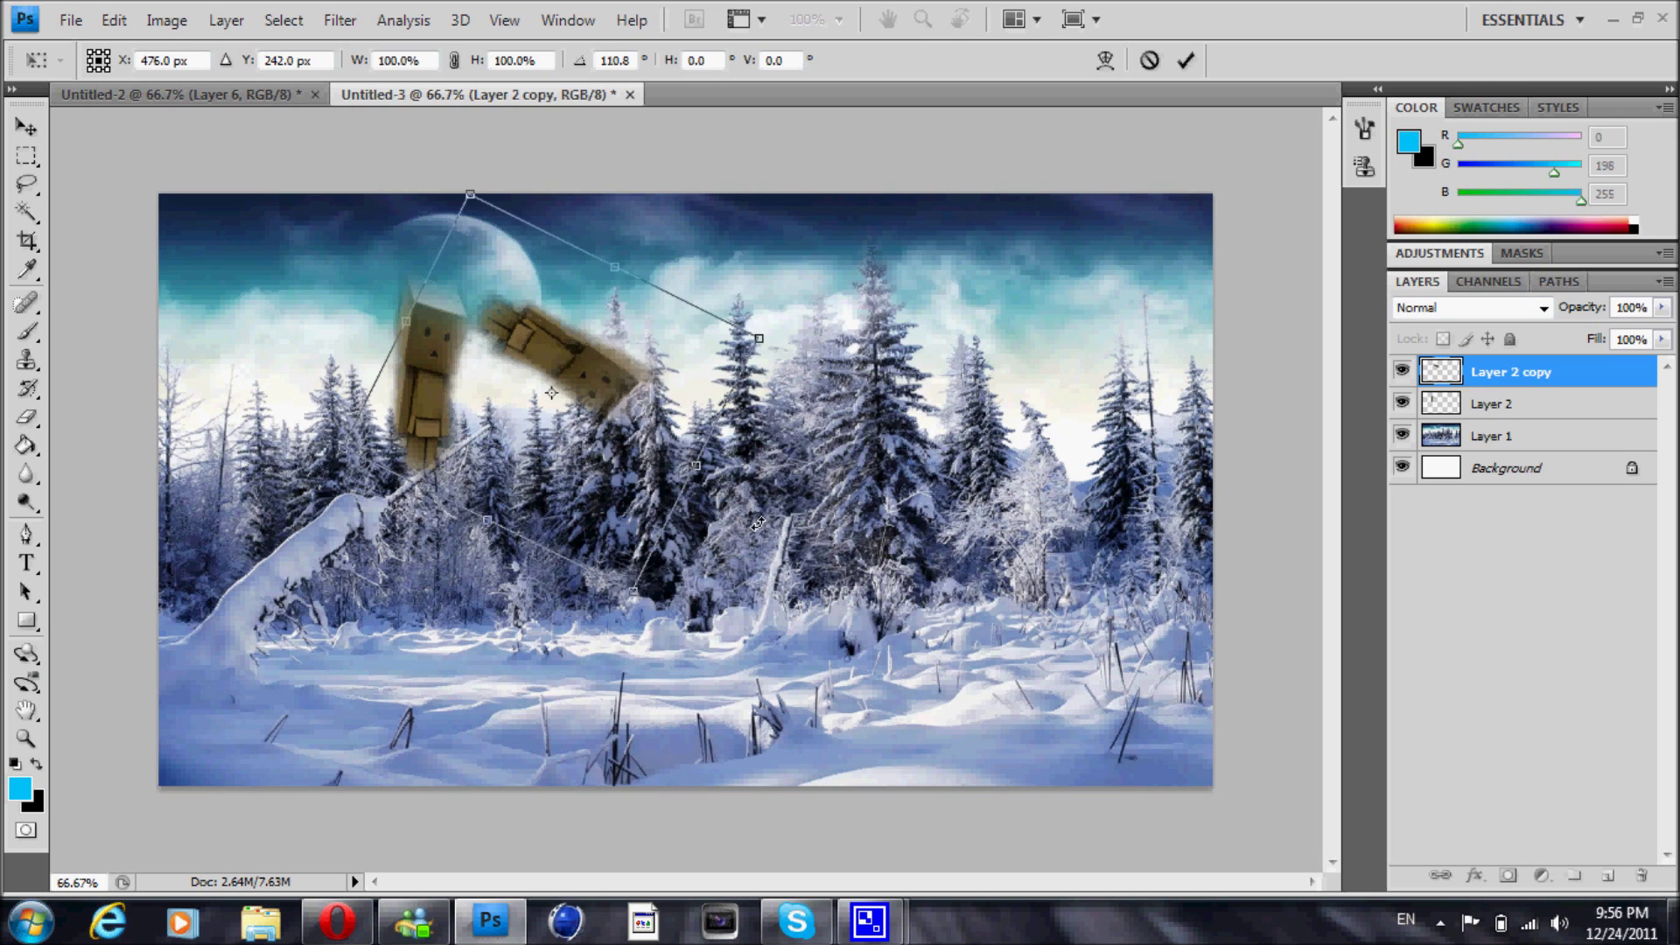
left_click(770, 352)
Duplicate the rotated robot's layer and place the copy diagonally below it toward the snow
right_click(1507, 372)
left_click(1314, 392)
left_click(1066, 270)
left_click_drag(742, 582, 913, 713)
Duplicate the rotated robot once more, place it farther down in the snow and erase its head
right_click(1499, 372)
left_click(1315, 392)
left_click(1059, 279)
left_click_drag(788, 578, 933, 697)
key("e")
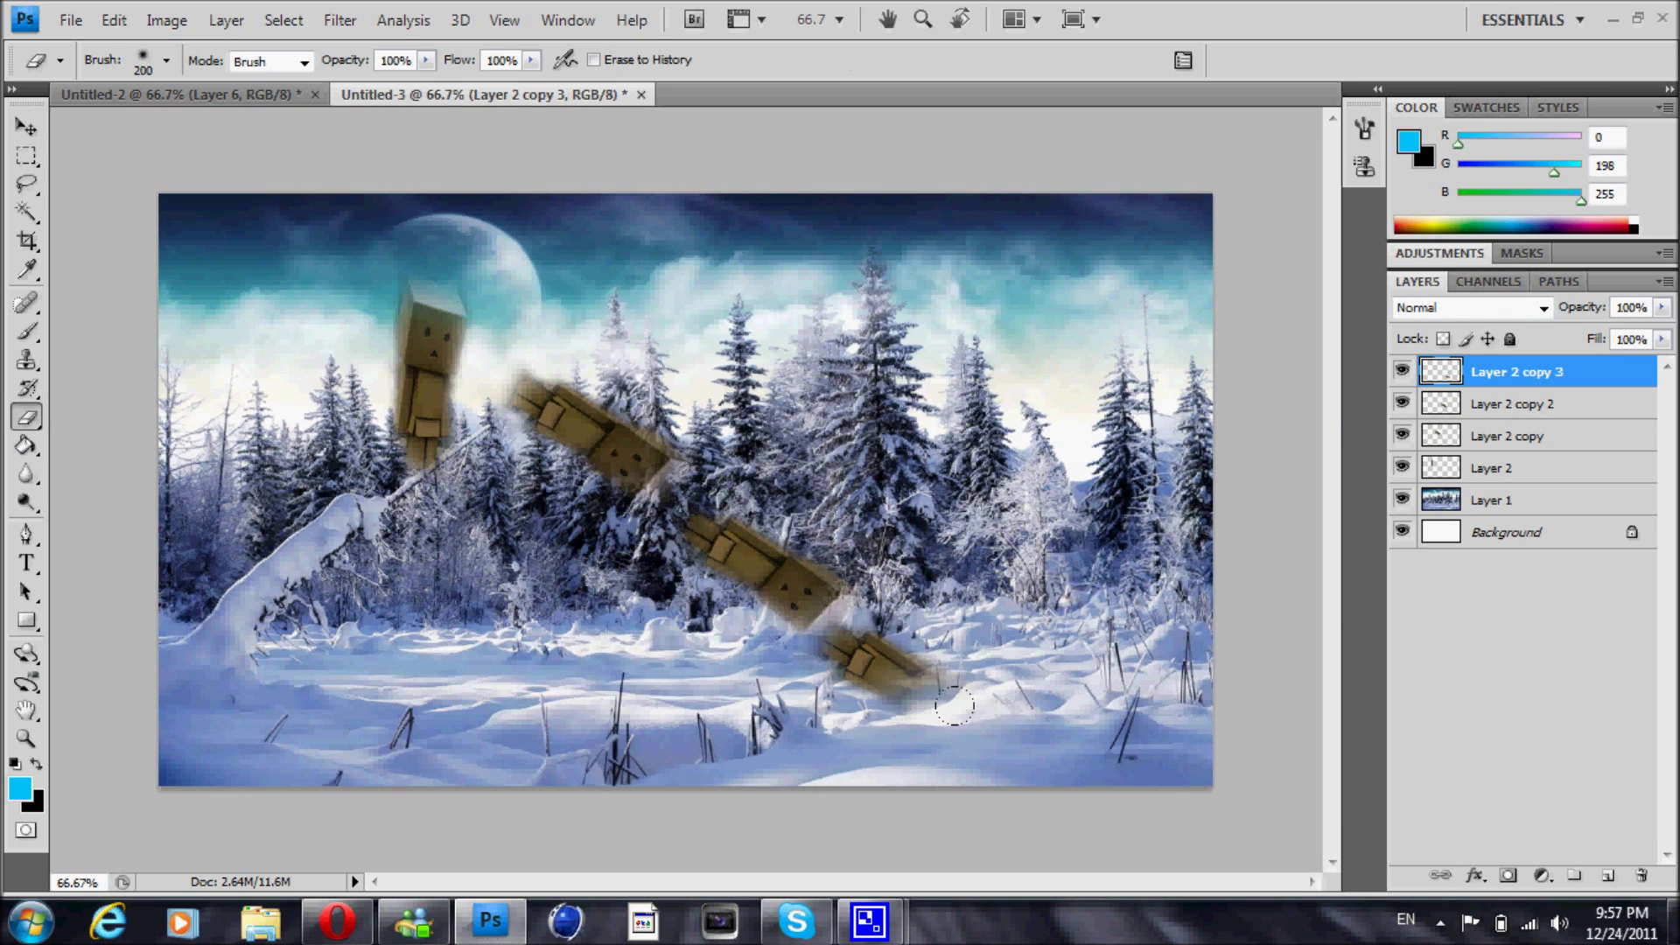
left_click(25, 129)
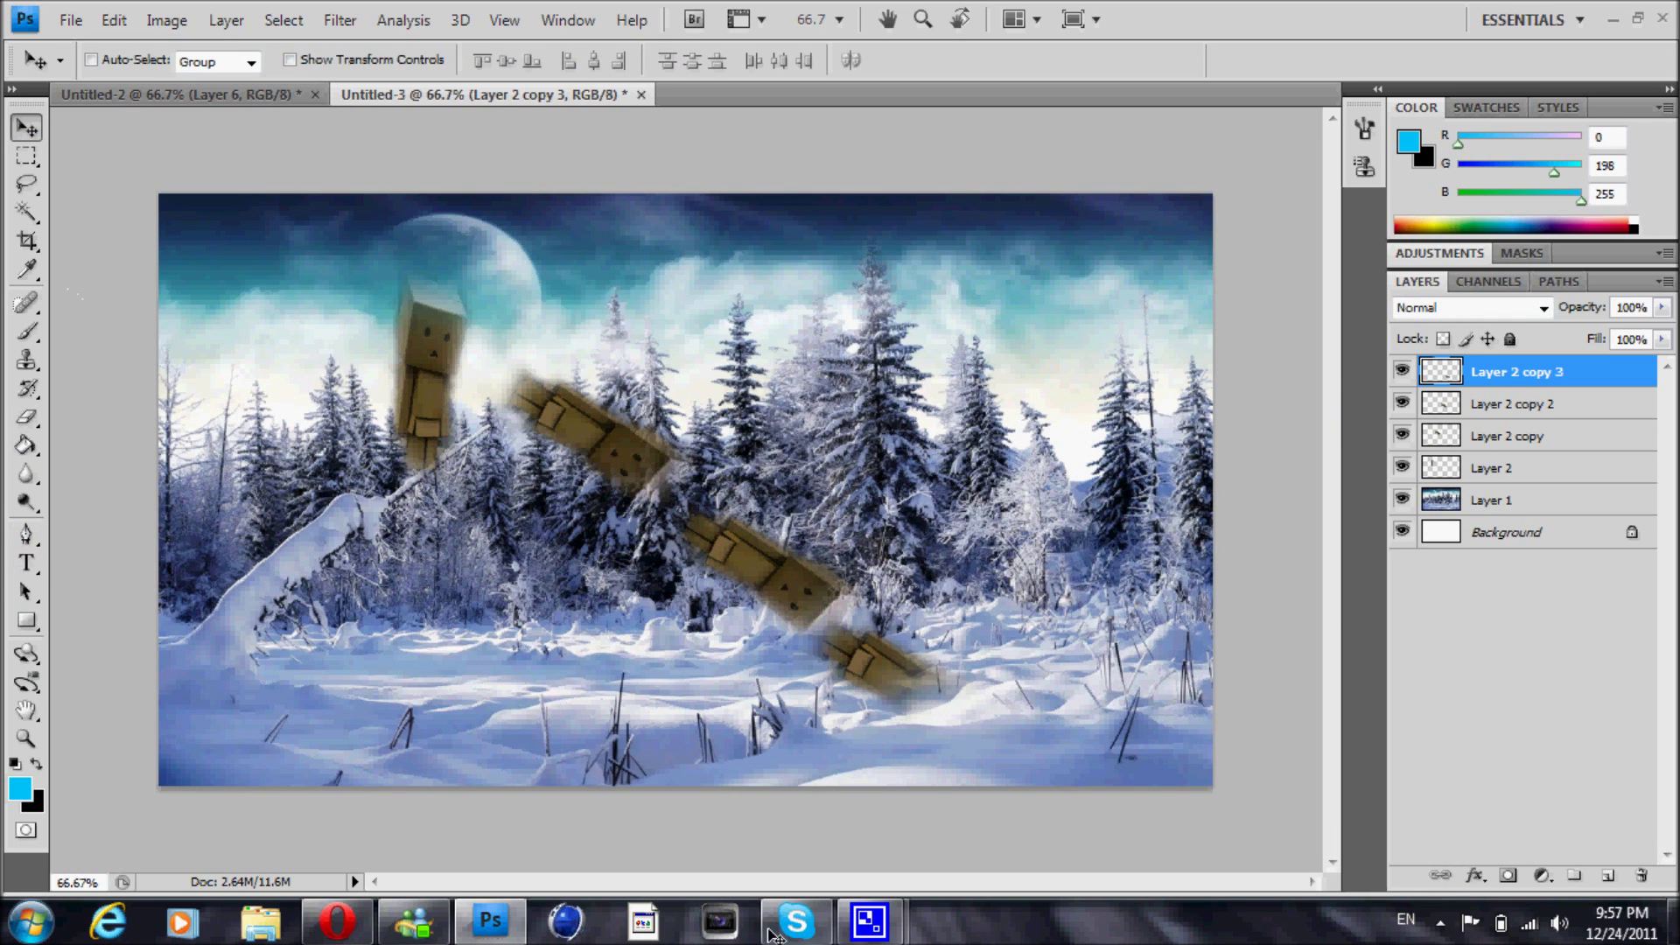
Open the desktop image 10390390-cartoon-waving-santa-with-bag-isolated-on-white.jpg
left_click(491, 926)
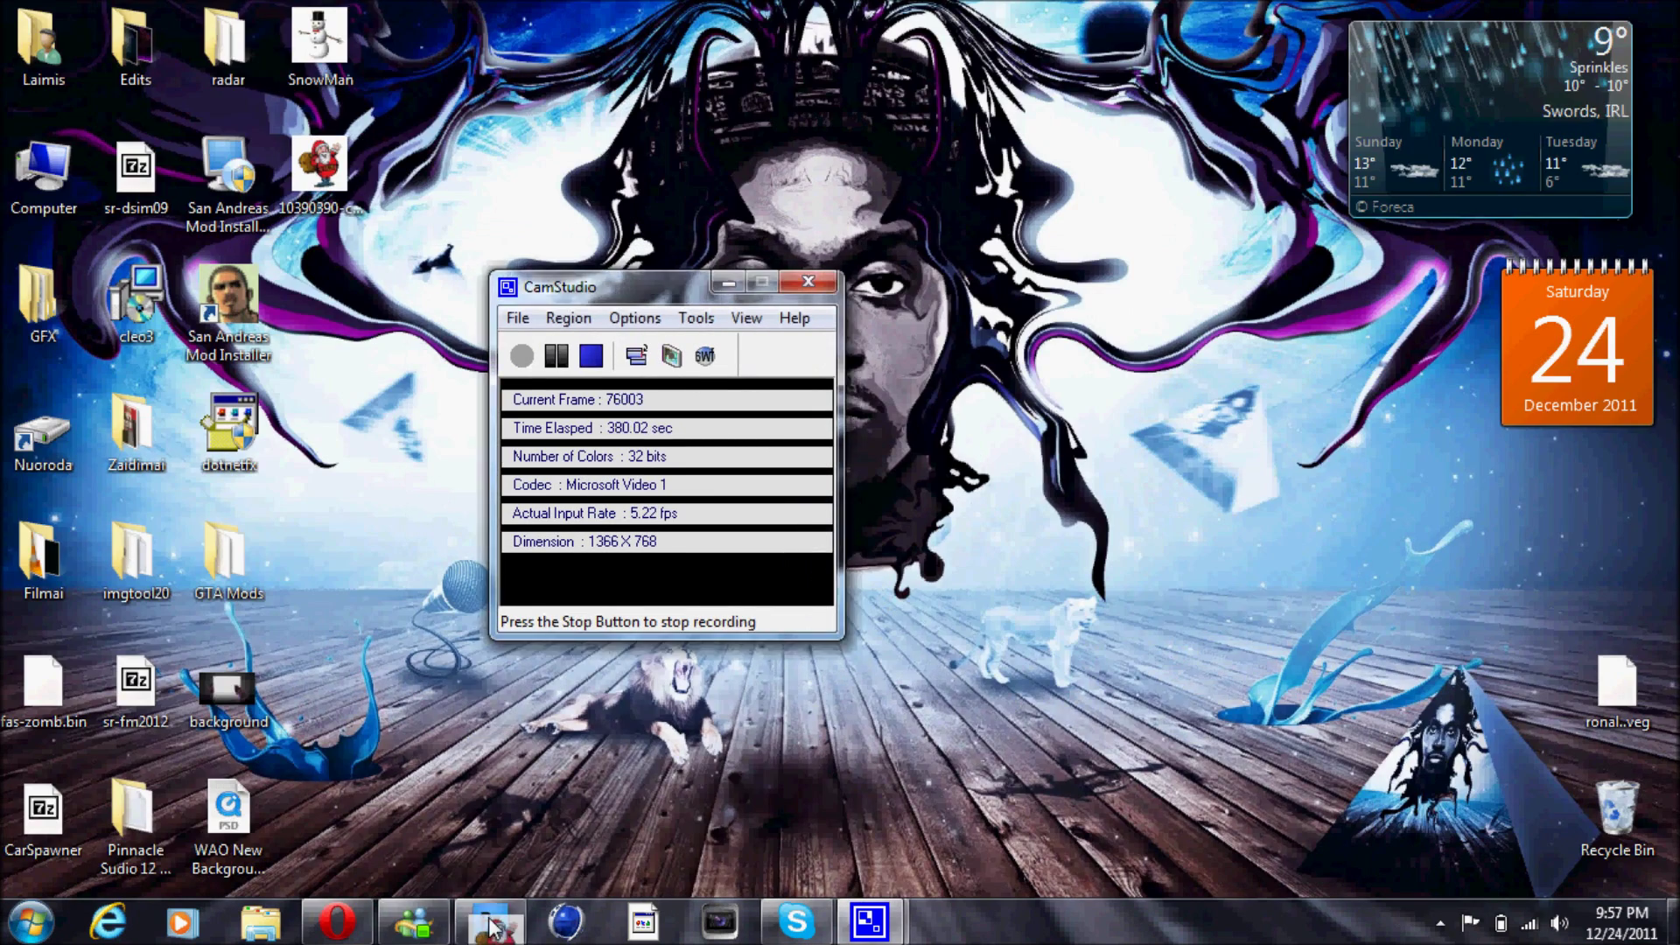
left_click(492, 925)
left_click(714, 95)
Convert the Santa image's background to Layer 0 and delete the white area and ground shadow using the Magic Wand
left_click(26, 213)
double_click(1505, 380)
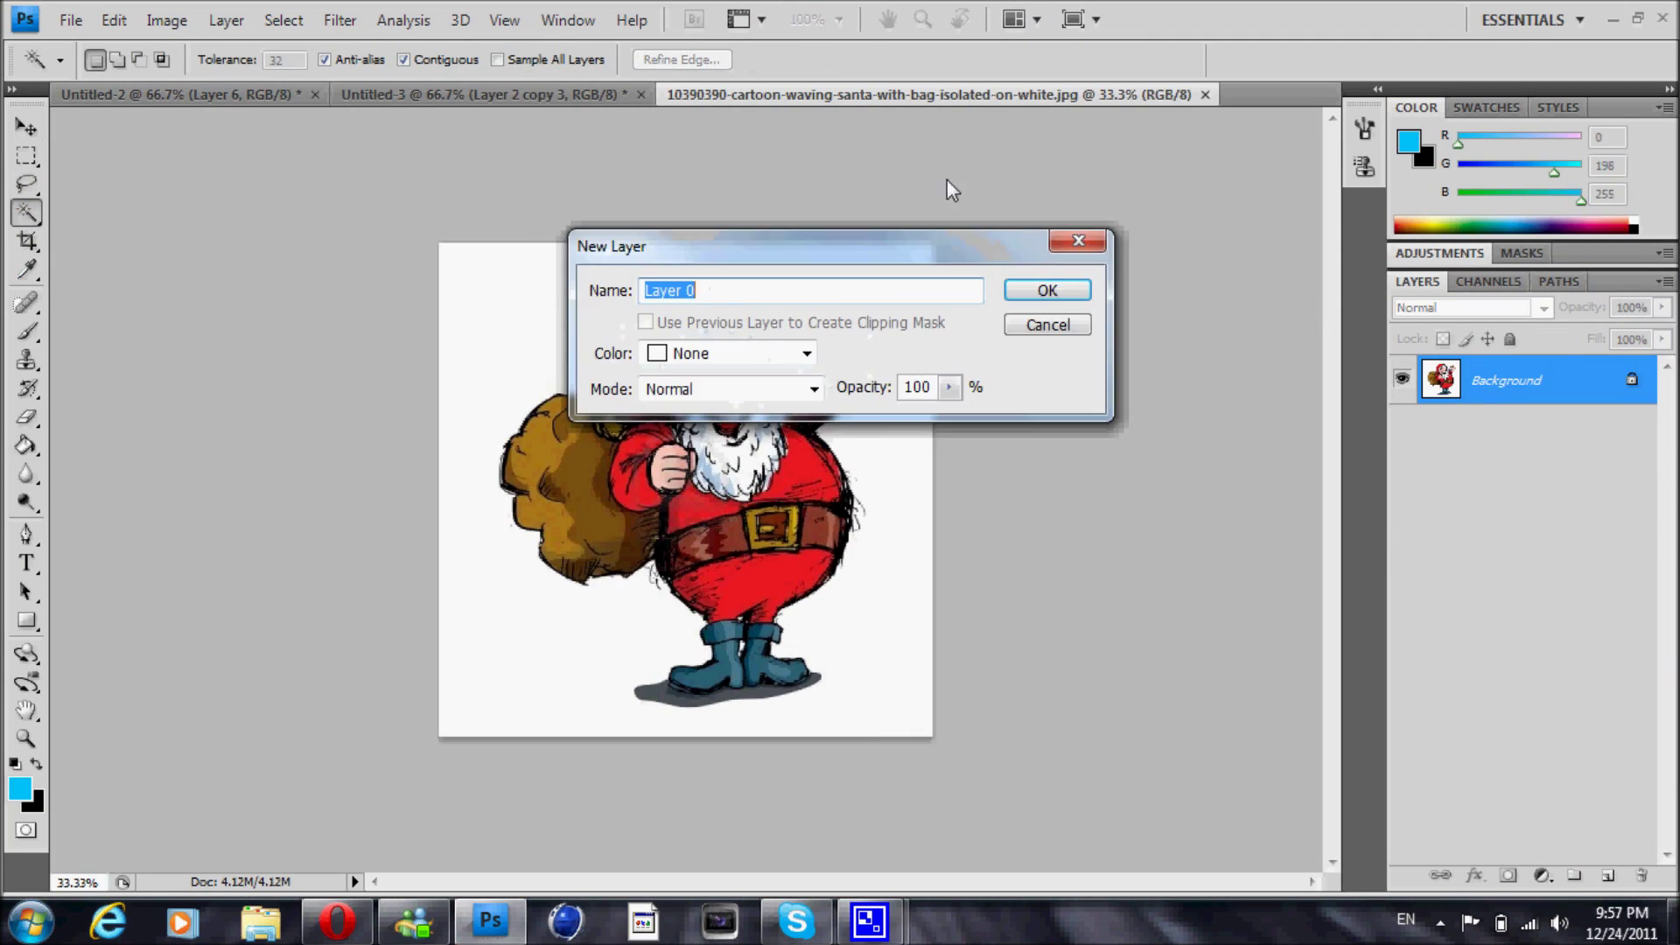
key("Return")
left_click(802, 278)
key("Delete")
left_click(676, 698)
key("Delete")
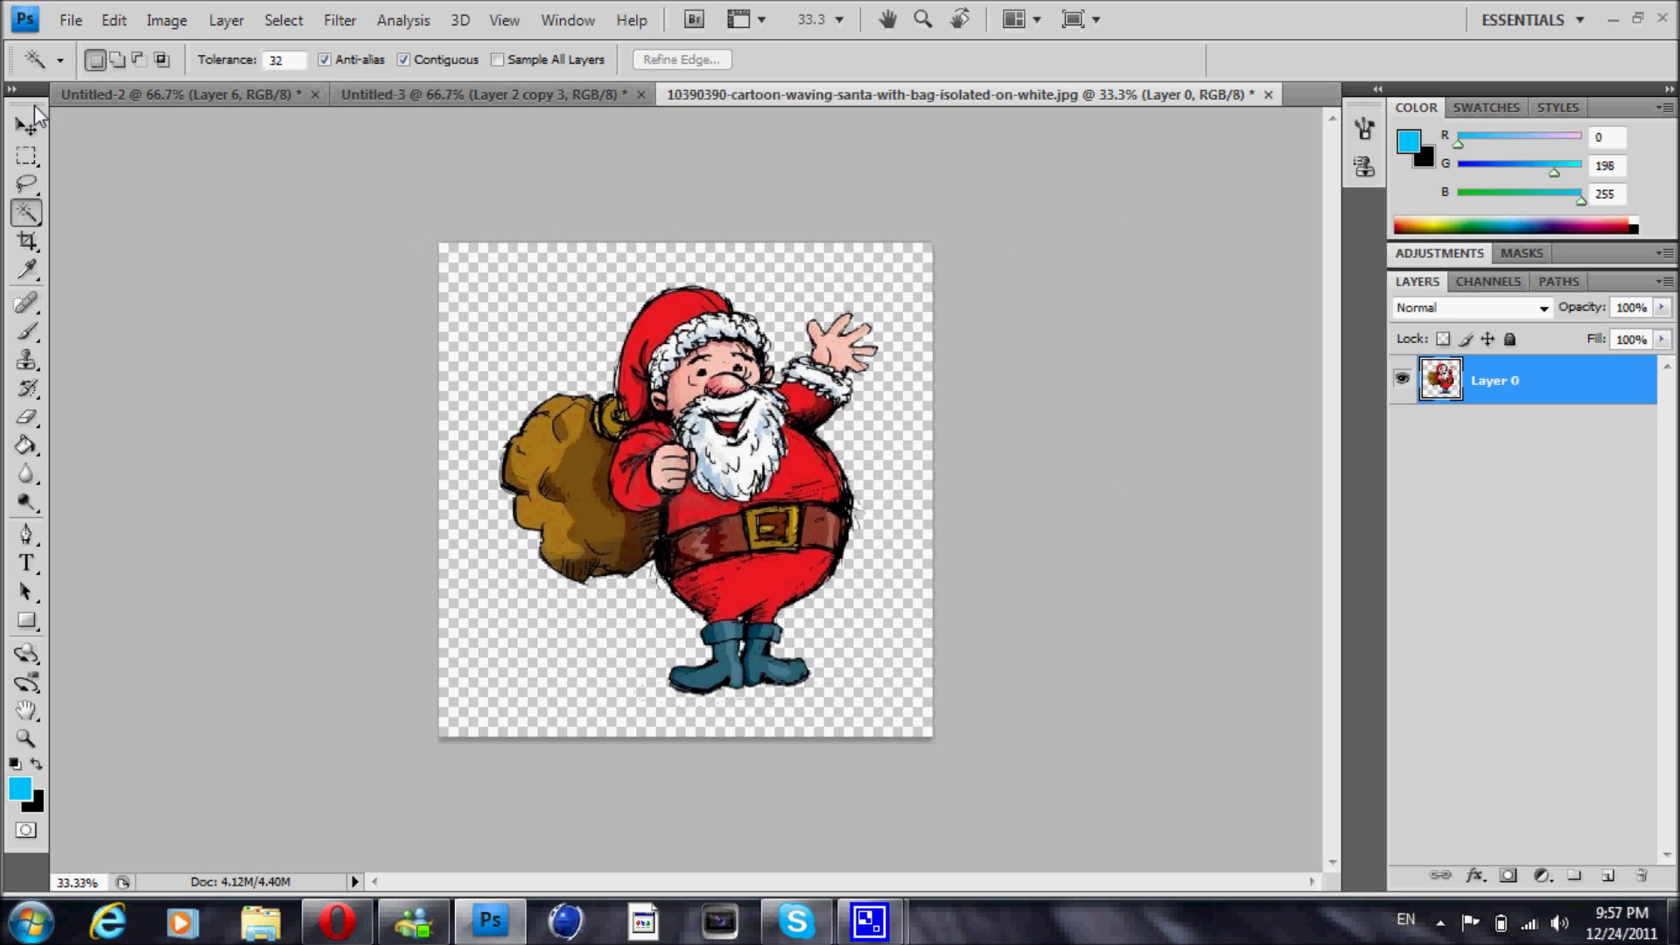
Copy the cut-out Santa into Untitled-3 and close the source image without saving
left_click(26, 126)
left_click_drag(691, 95, 847, 210)
left_click_drag(1032, 446, 547, 610)
left_click(1307, 215)
left_click(843, 385)
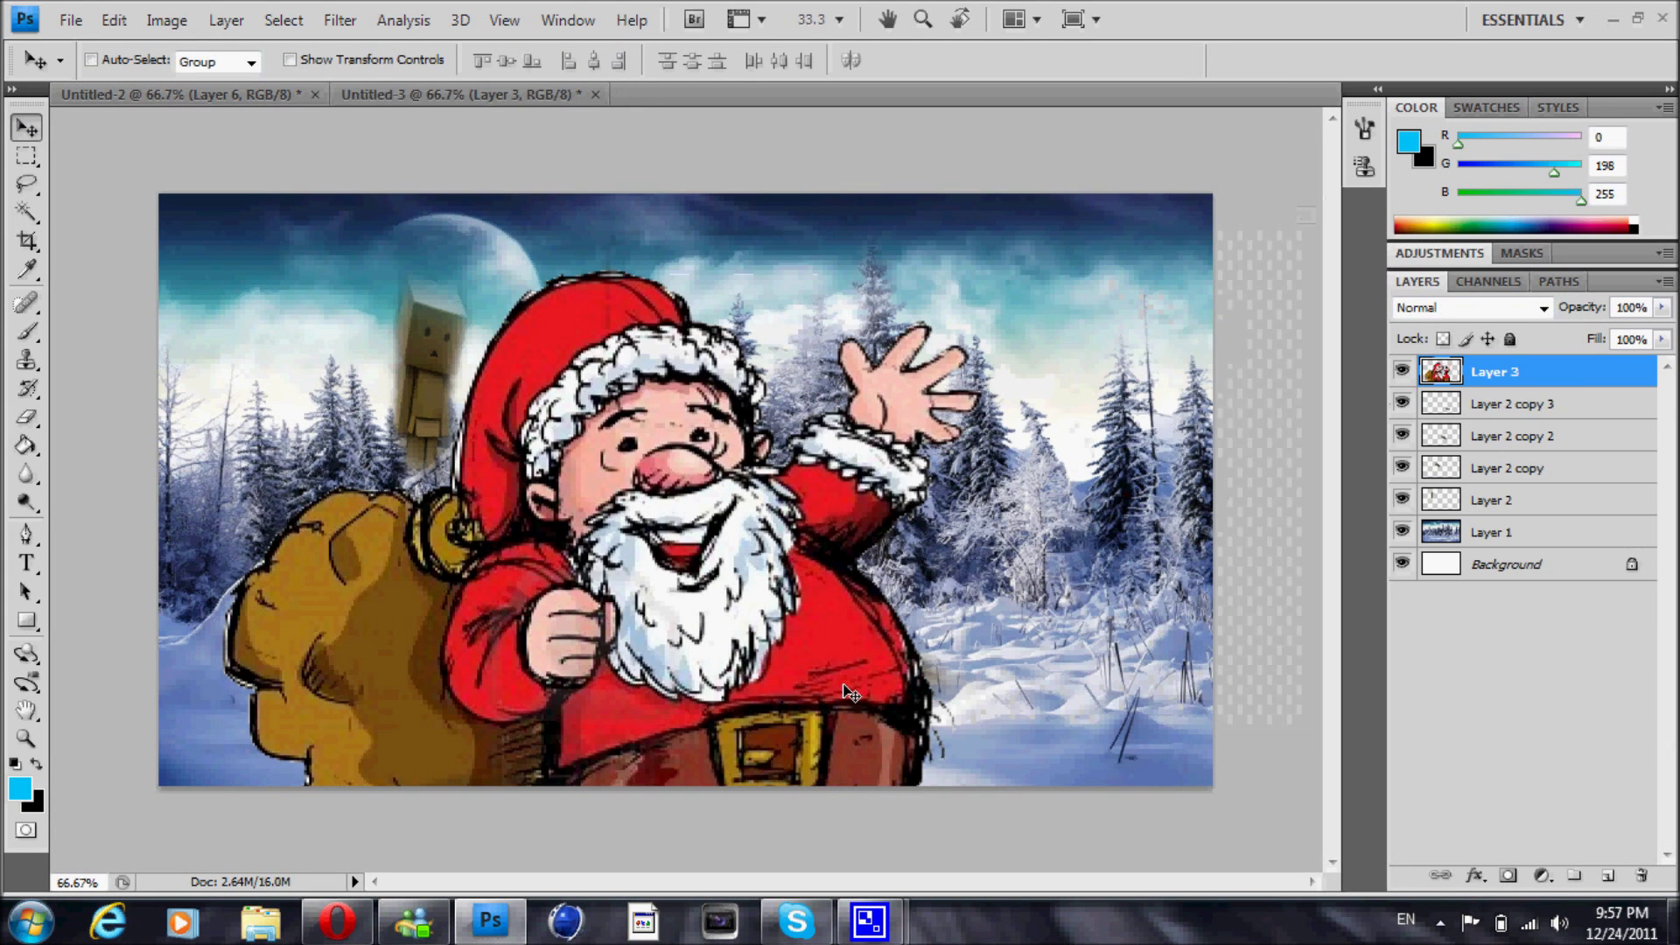
Shrink Santa and place him on the snow below the first robot, applying the transformation
key("ctrl+t")
left_click_drag(978, 275, 550, 795)
left_click_drag(379, 853, 491, 503)
left_click_drag(336, 446, 520, 584)
left_click(27, 127)
left_click(734, 362)
key("e")
left_click(1487, 470)
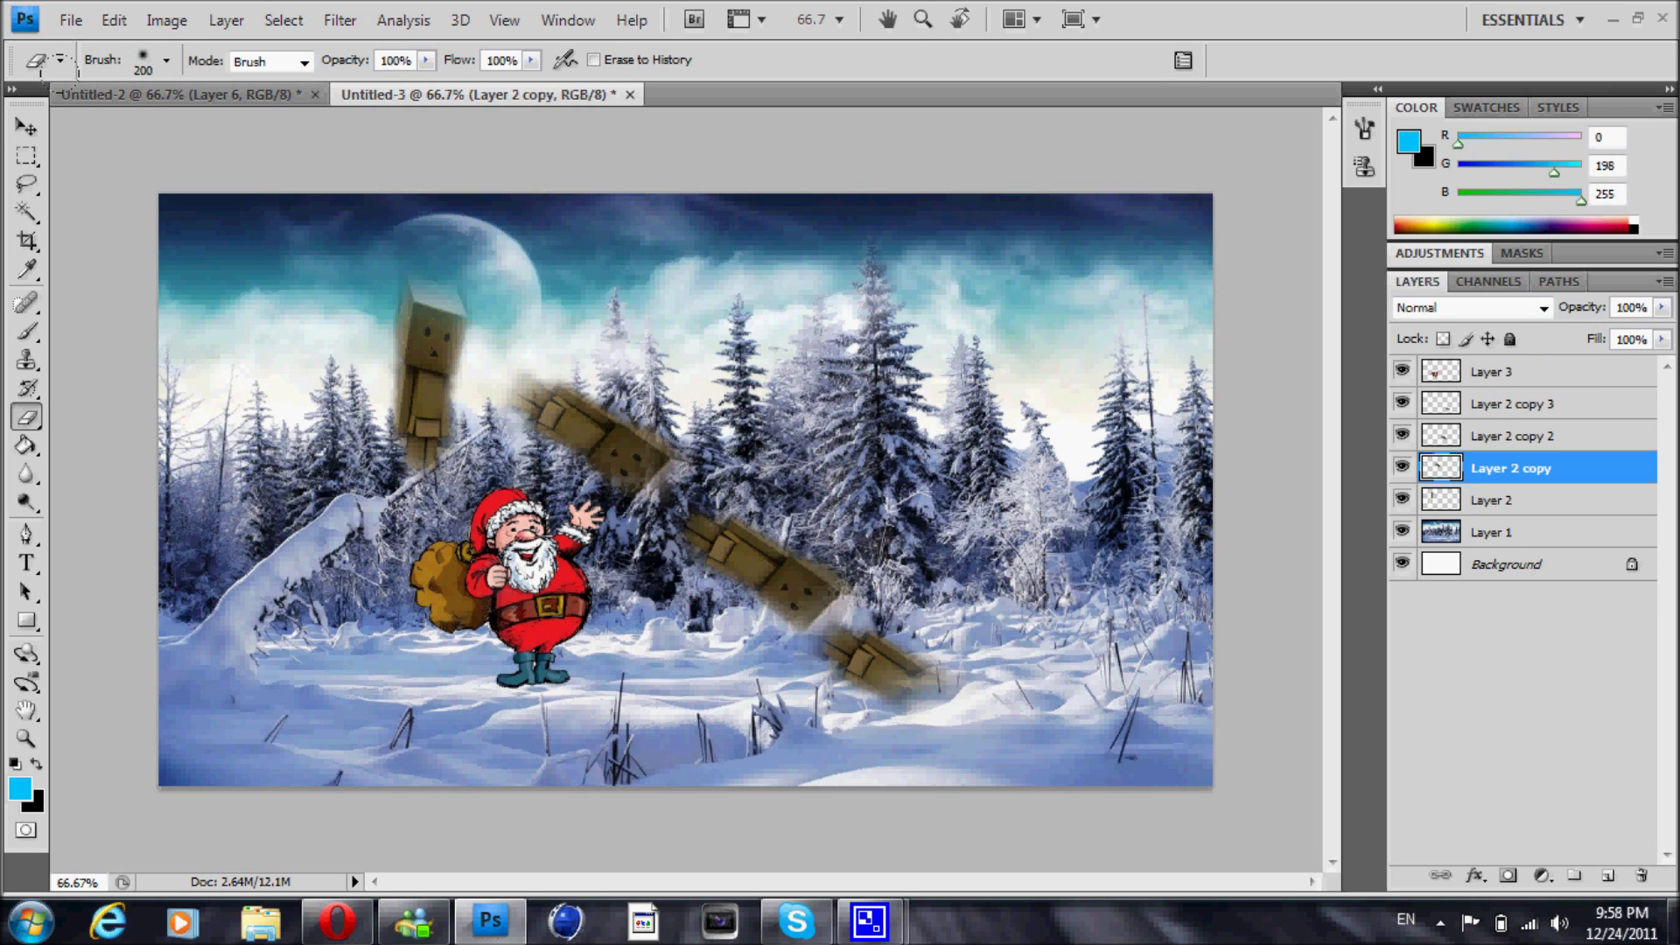
key("v")
Duplicate Santa's Layer 3 under the default copy name
left_click(1514, 376)
right_click(1514, 375)
left_click(1330, 396)
key("Return")
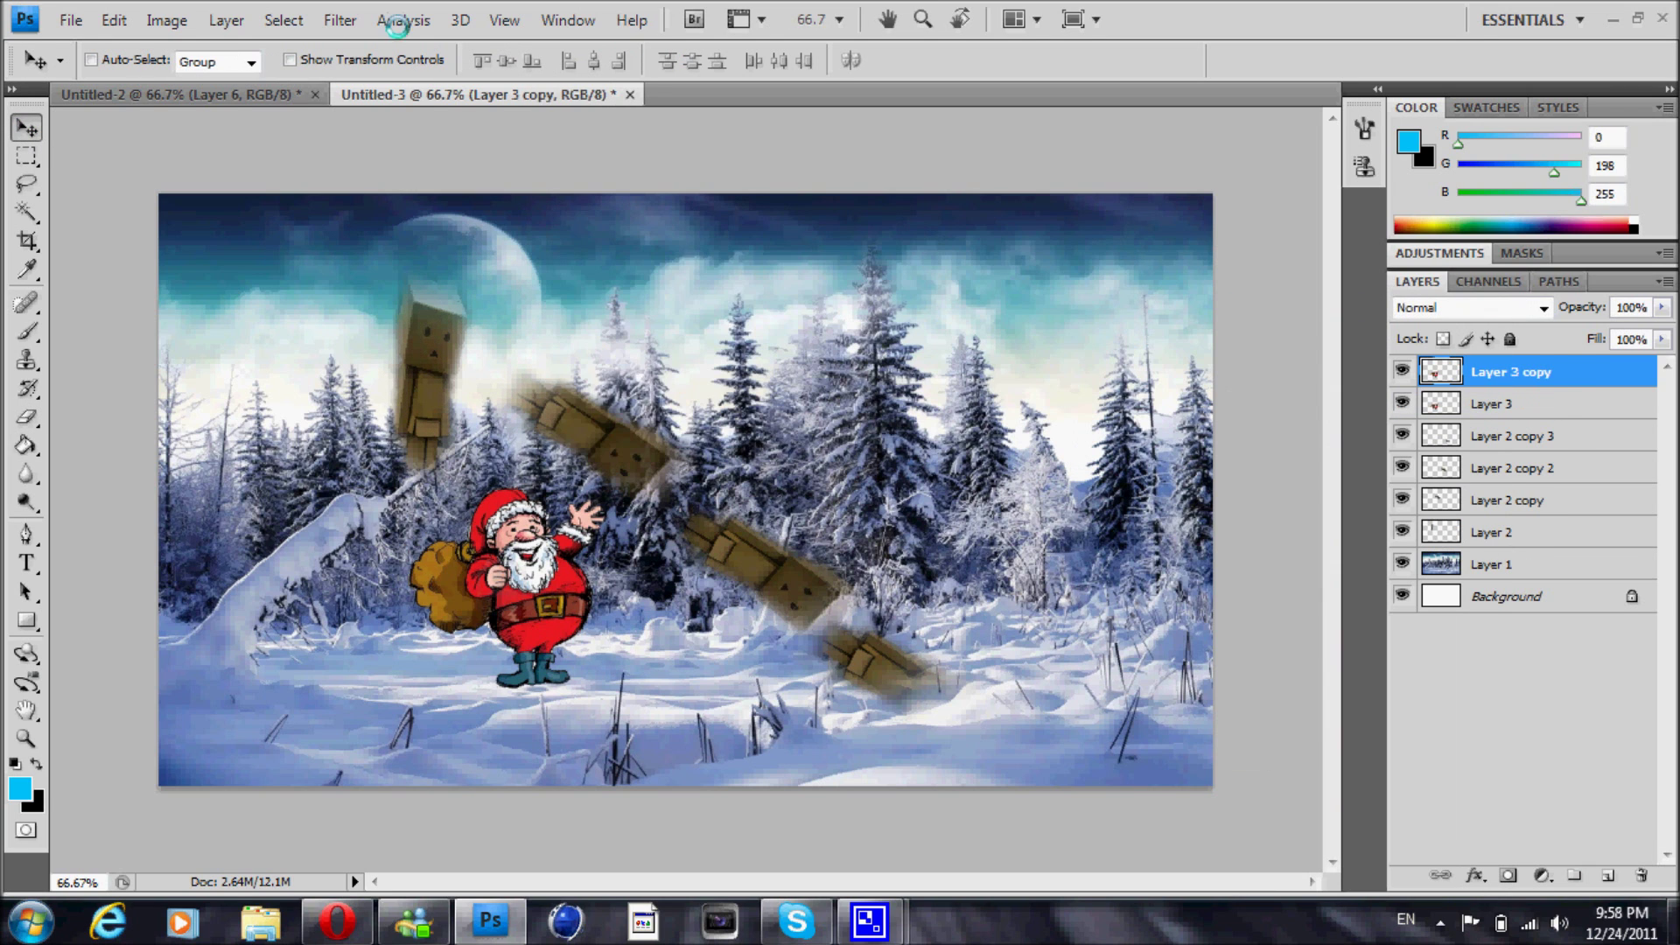
Apply a Motion Blur to the Santa copy and move it beneath Layer 3
left_click(340, 20)
mouse_move(376, 217)
left_click(656, 360)
left_click(581, 187)
left_click_drag(1477, 378, 1504, 412)
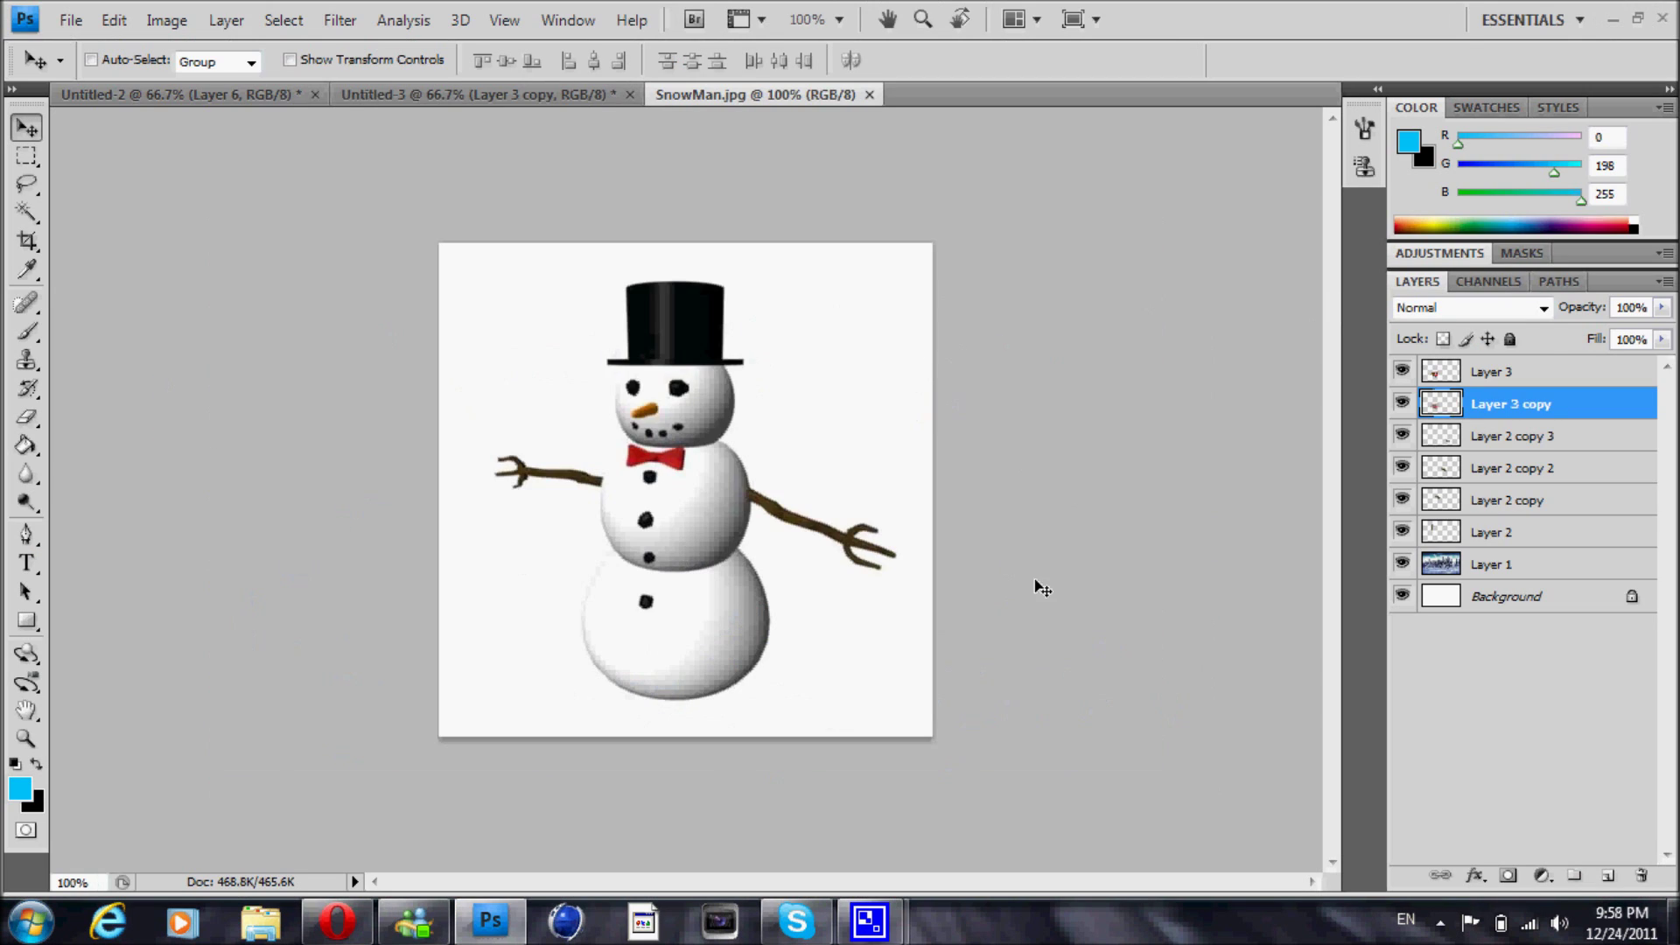
Convert the background of SnowMan.jpg to a layer and roughly erase the white around the snowman
double_click(1505, 379)
left_click(1055, 287)
key("e")
mouse_move(414, 156)
left_mouse_down()
mouse_move(271, 274)
mouse_move(373, 603)
mouse_move(287, 382)
left_mouse_up()
mouse_move(793, 179)
left_mouse_down()
mouse_move(902, 425)
mouse_move(882, 639)
mouse_move(670, 723)
mouse_move(469, 707)
left_mouse_up()
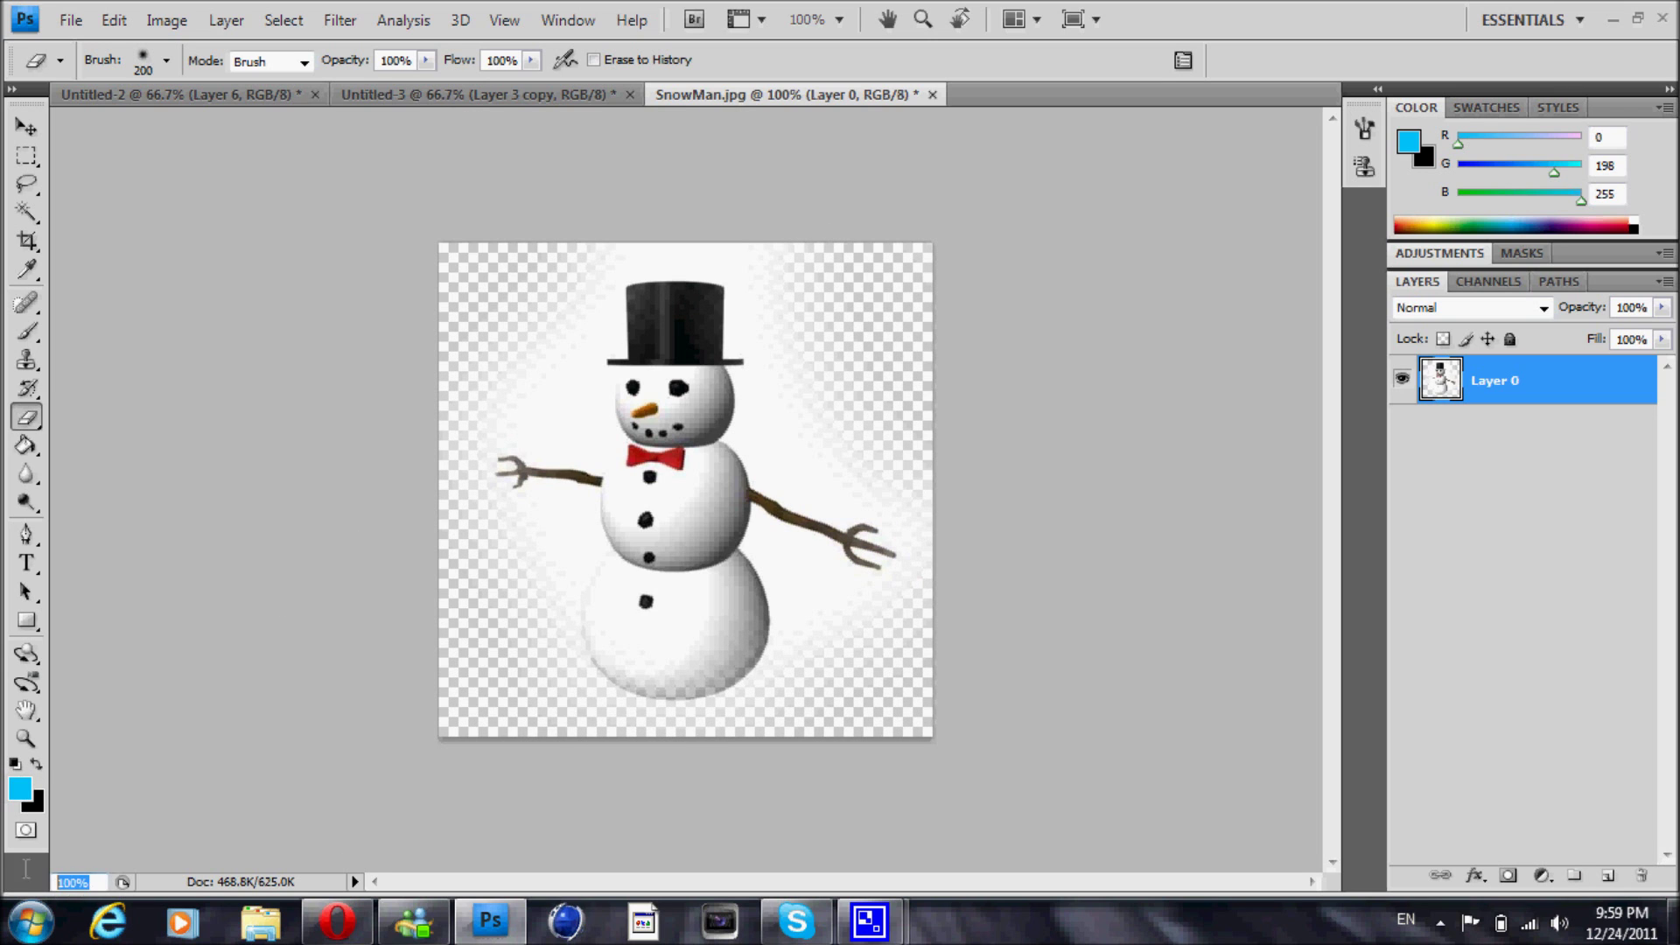
Set the Eraser brush size to 70 and erase white areas beside the snowman's arms
type("500")
key("Return")
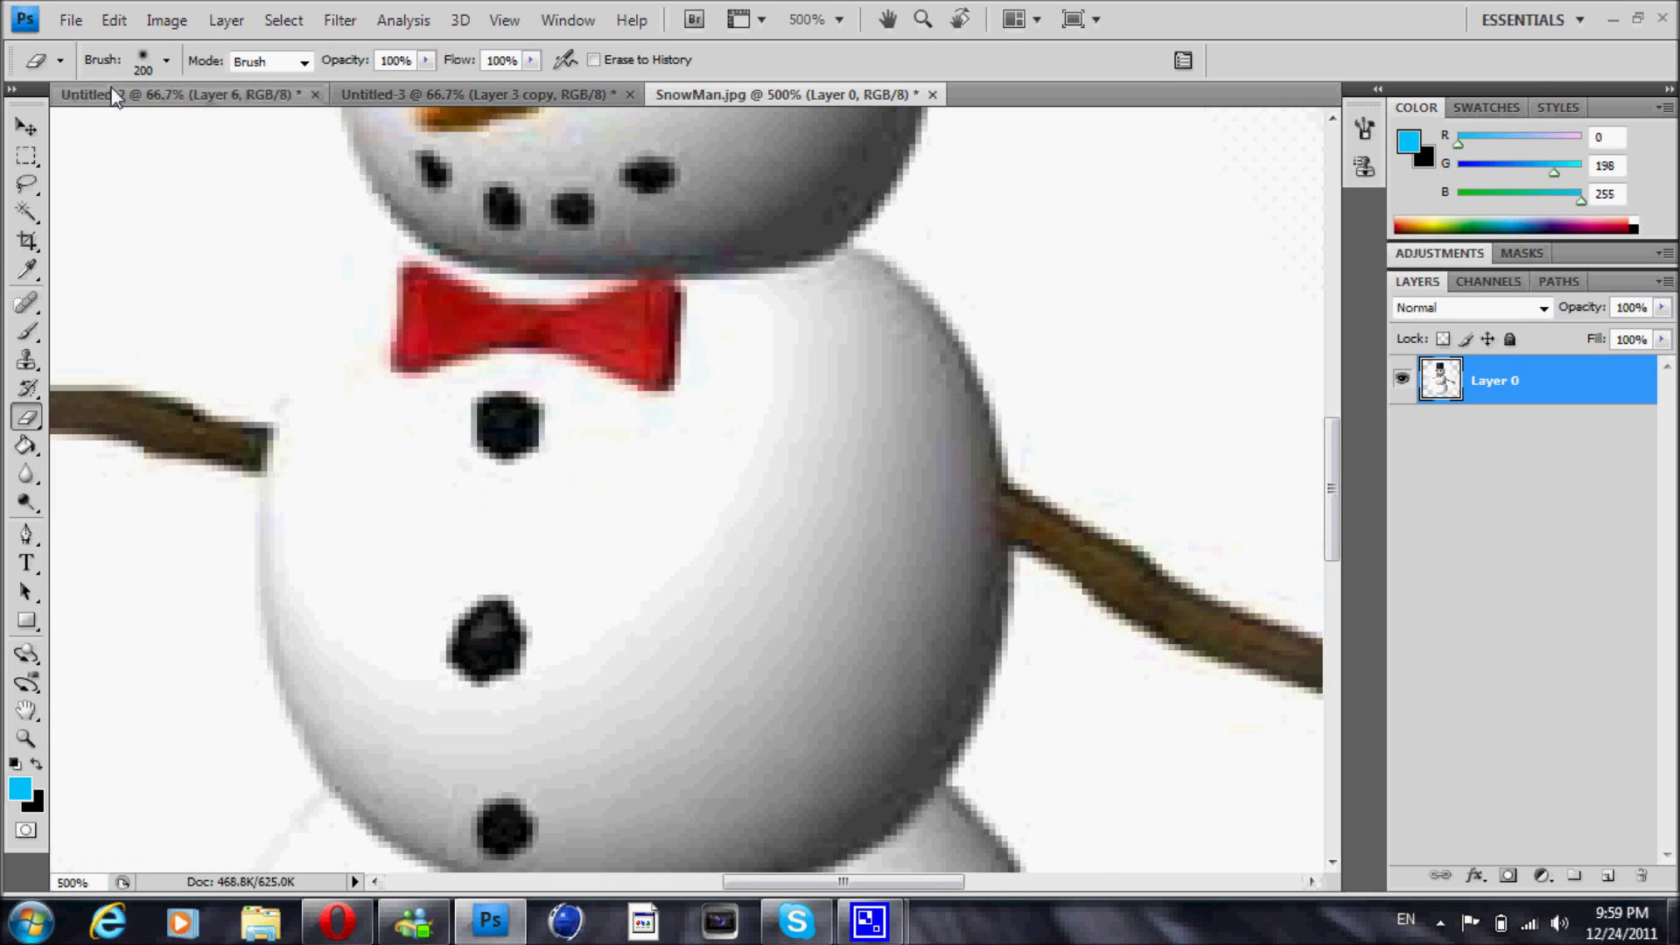
left_click(166, 60)
type("70")
key("Return")
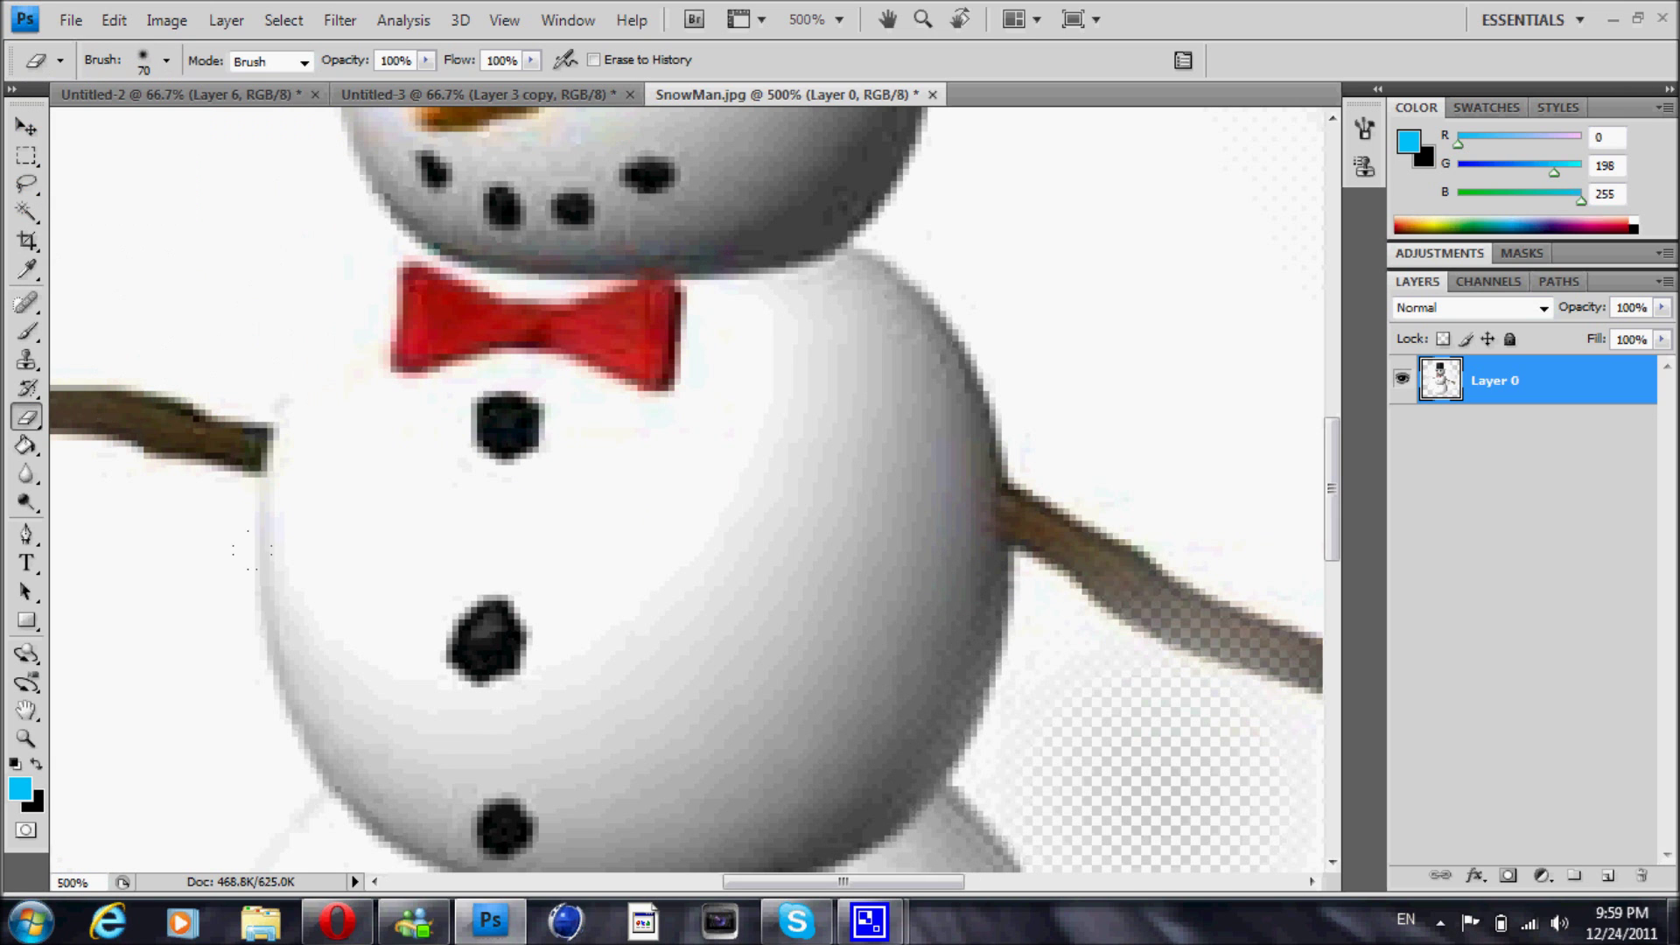
left_click_drag(843, 883, 738, 890)
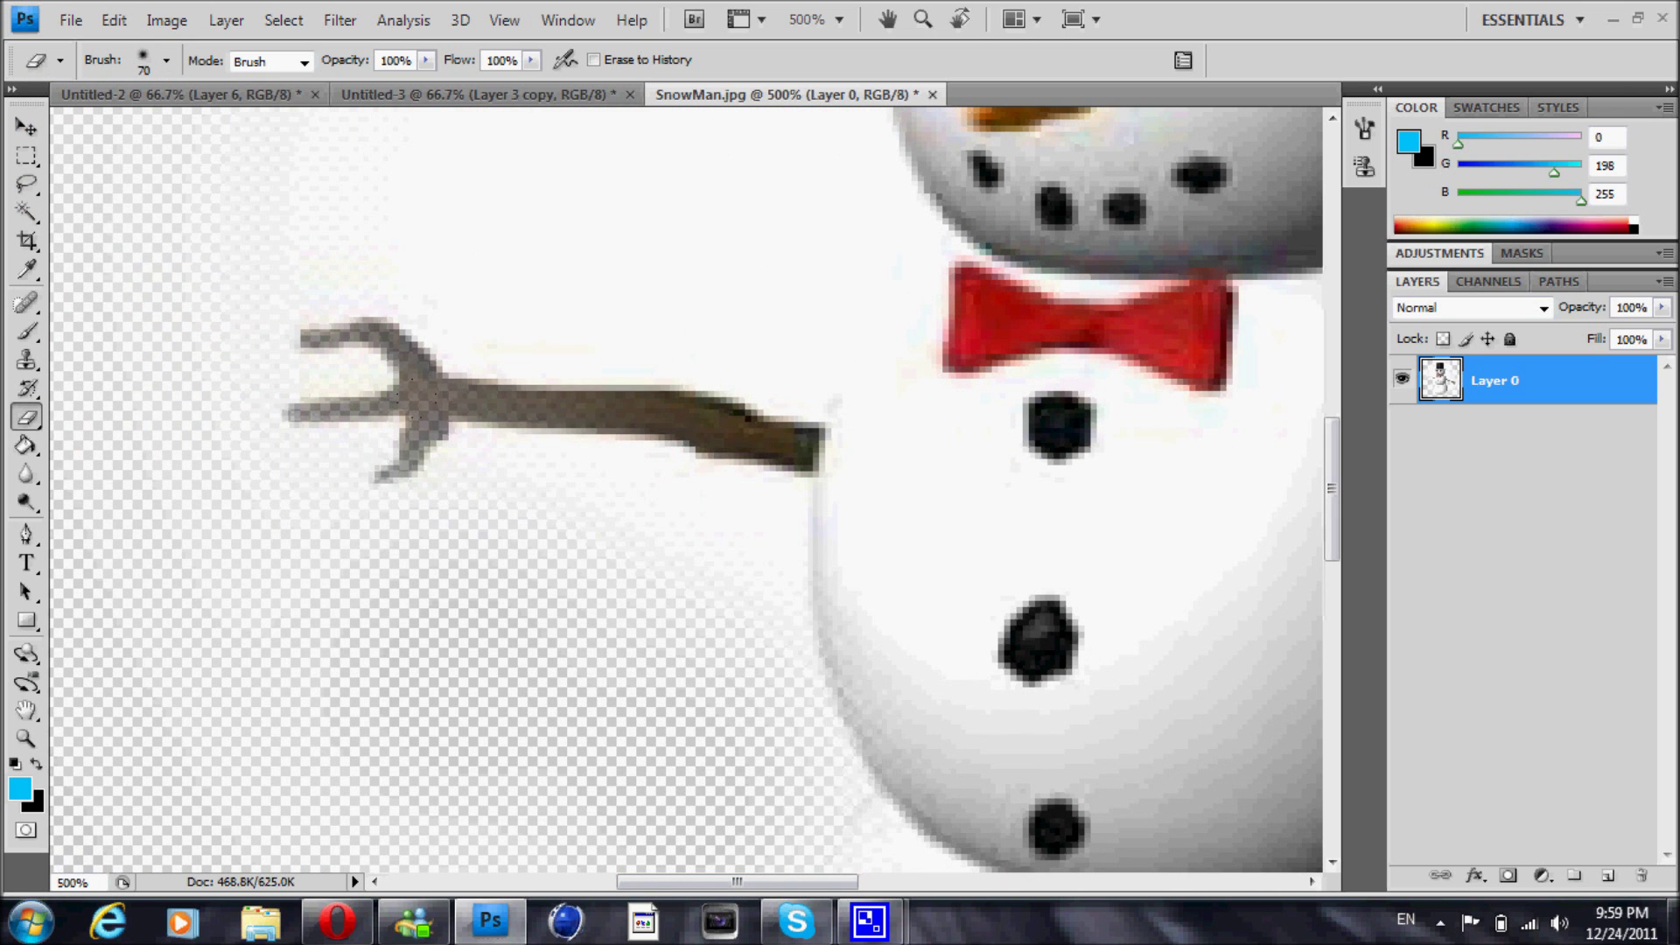
Continue erasing the white surroundings along the snowman's body, head and hat
left_click_drag(1331, 493, 1331, 674)
left_click_drag(784, 879, 1005, 880)
left_click_drag(1330, 638, 1317, 344)
left_click_drag(873, 881, 773, 881)
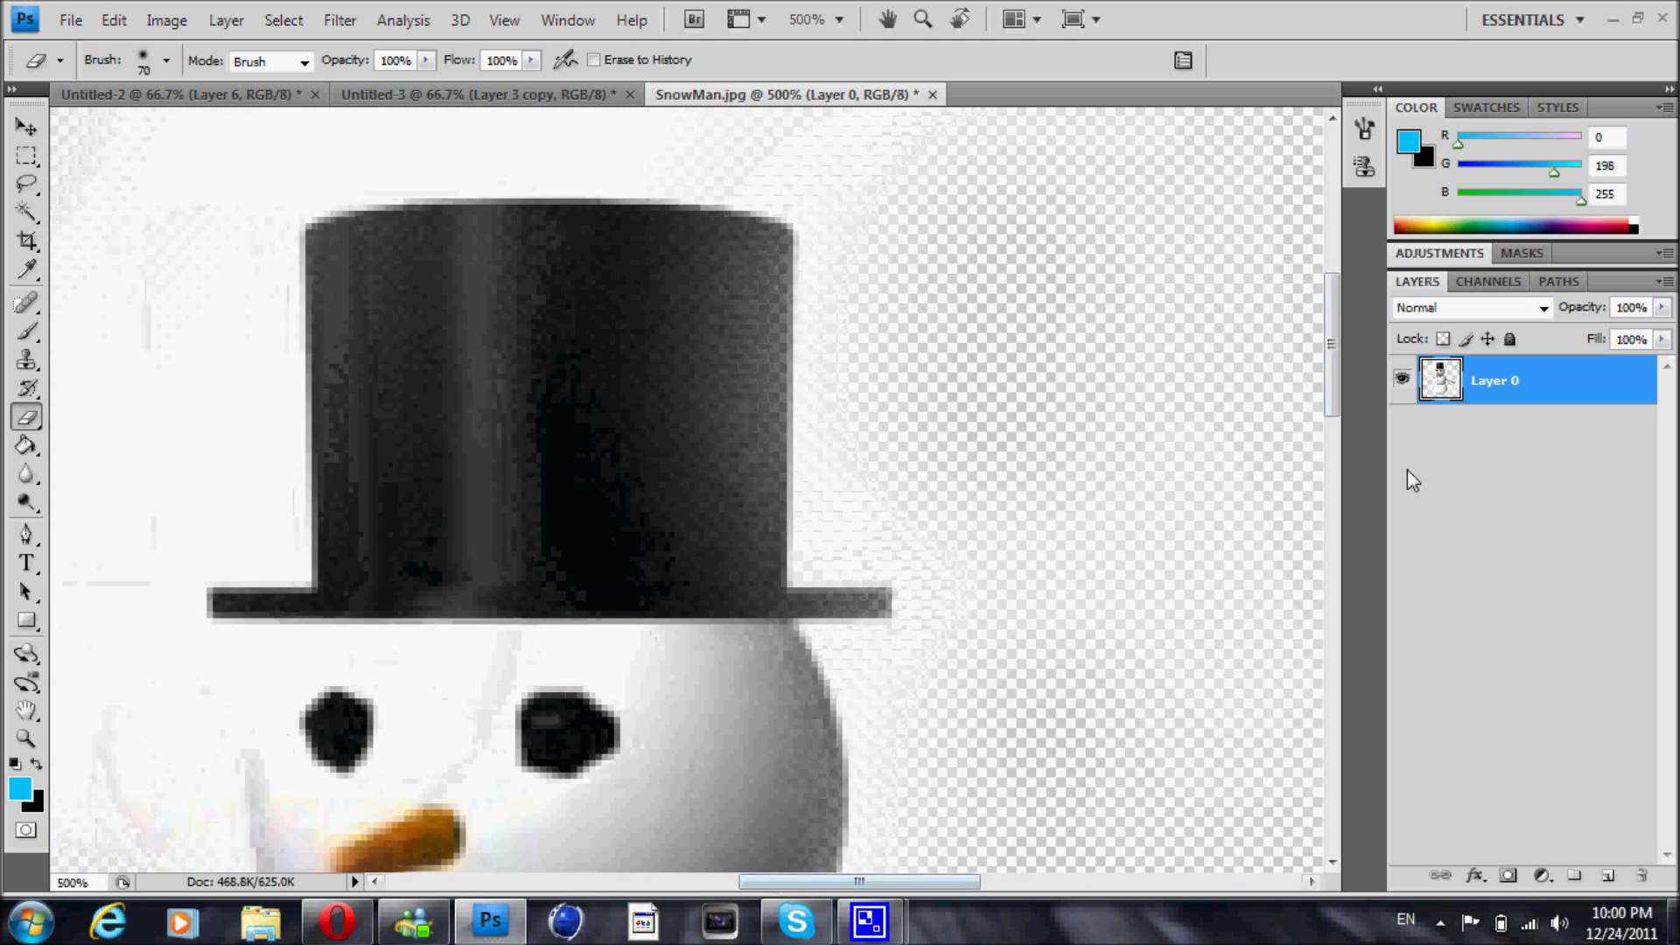
left_click_drag(1331, 344, 1331, 268)
scroll(162, 243, "down", 5)
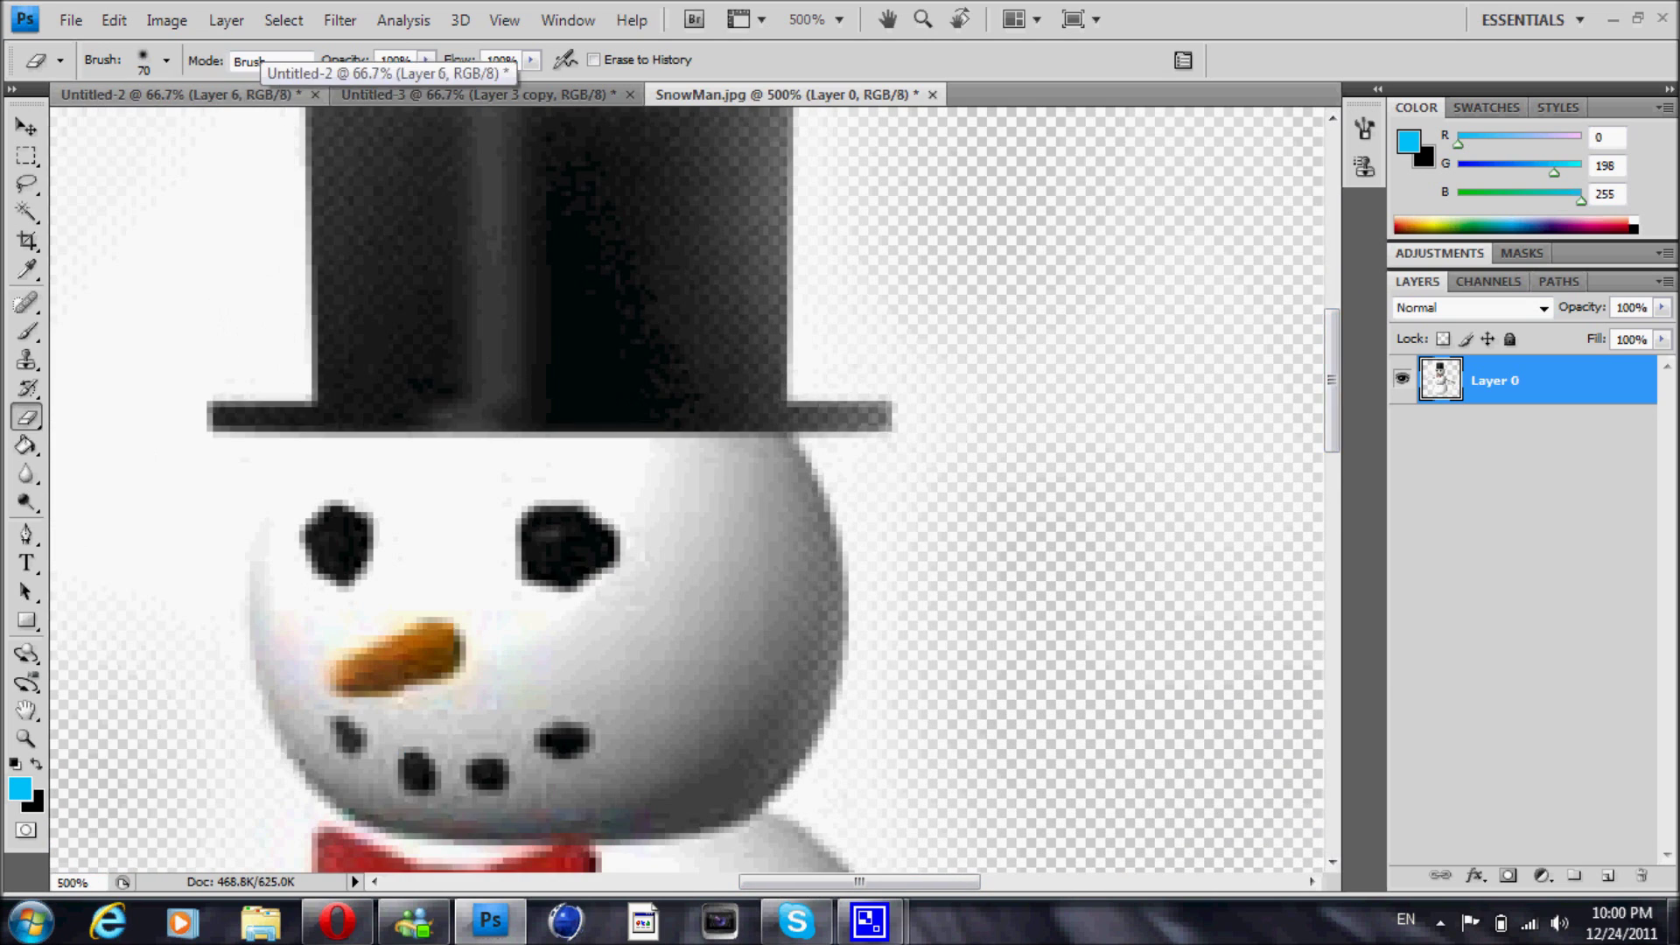
Copy the cut-out snowman into Untitled-3 and close SnowMan.jpg without saving
key("v")
left_click_drag(787, 94, 906, 163)
left_click(1265, 163)
left_click(845, 361)
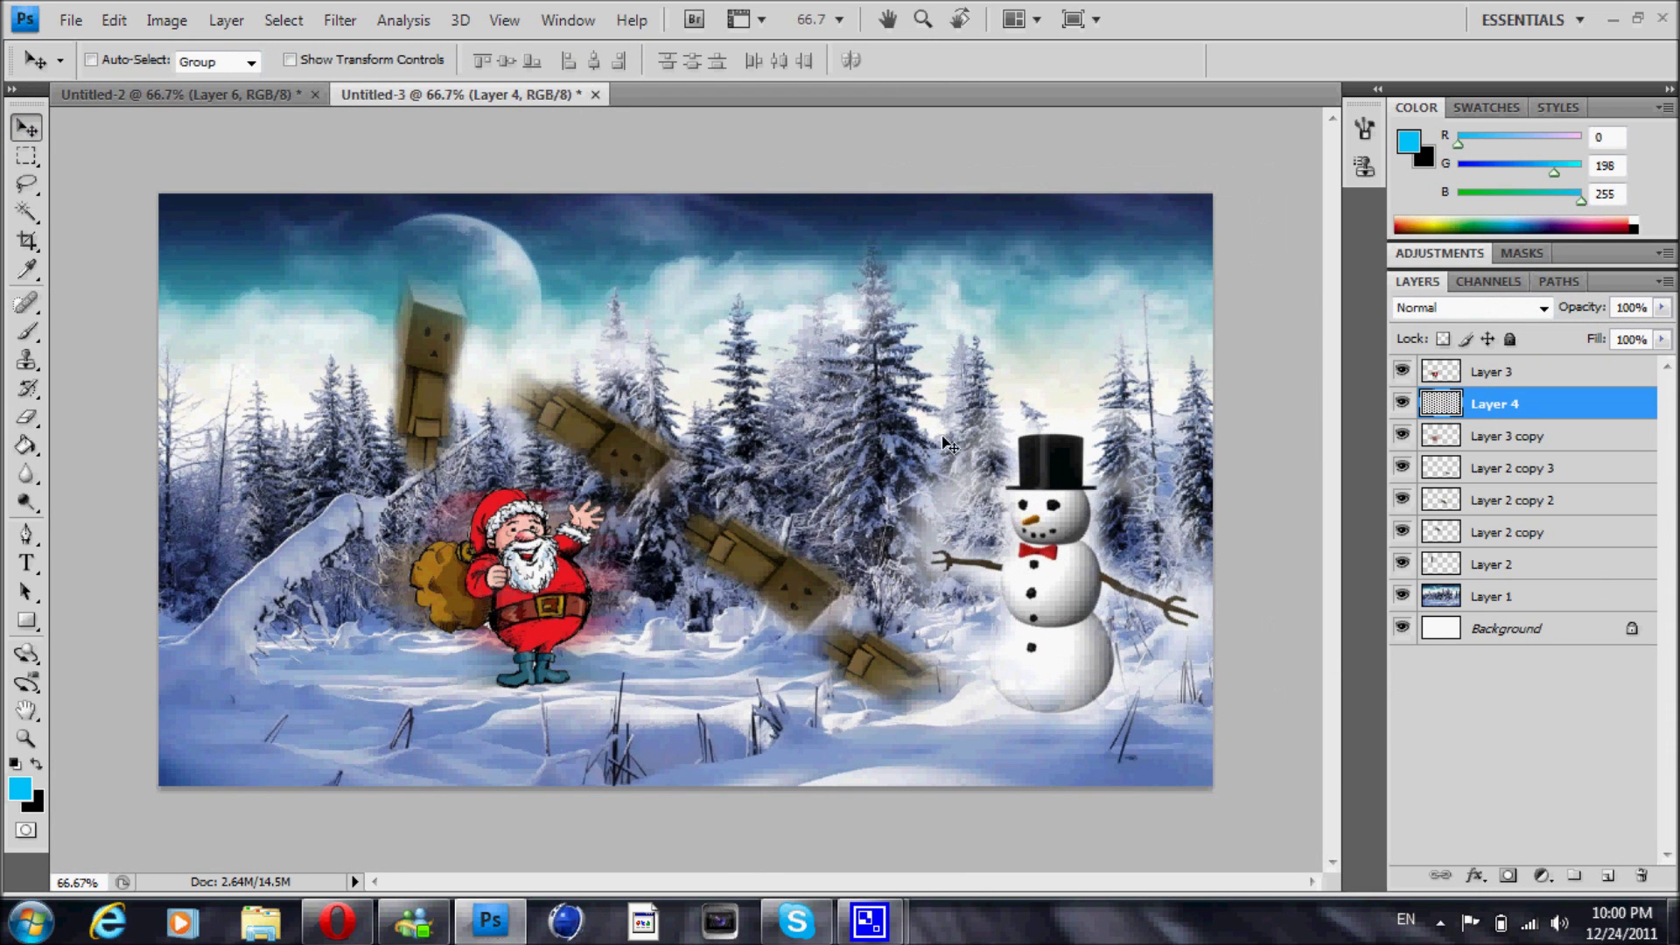
Erase the remaining hard edge around the snowman's base, and rename the snowman and Santa layers Snowman and Santa
key("e")
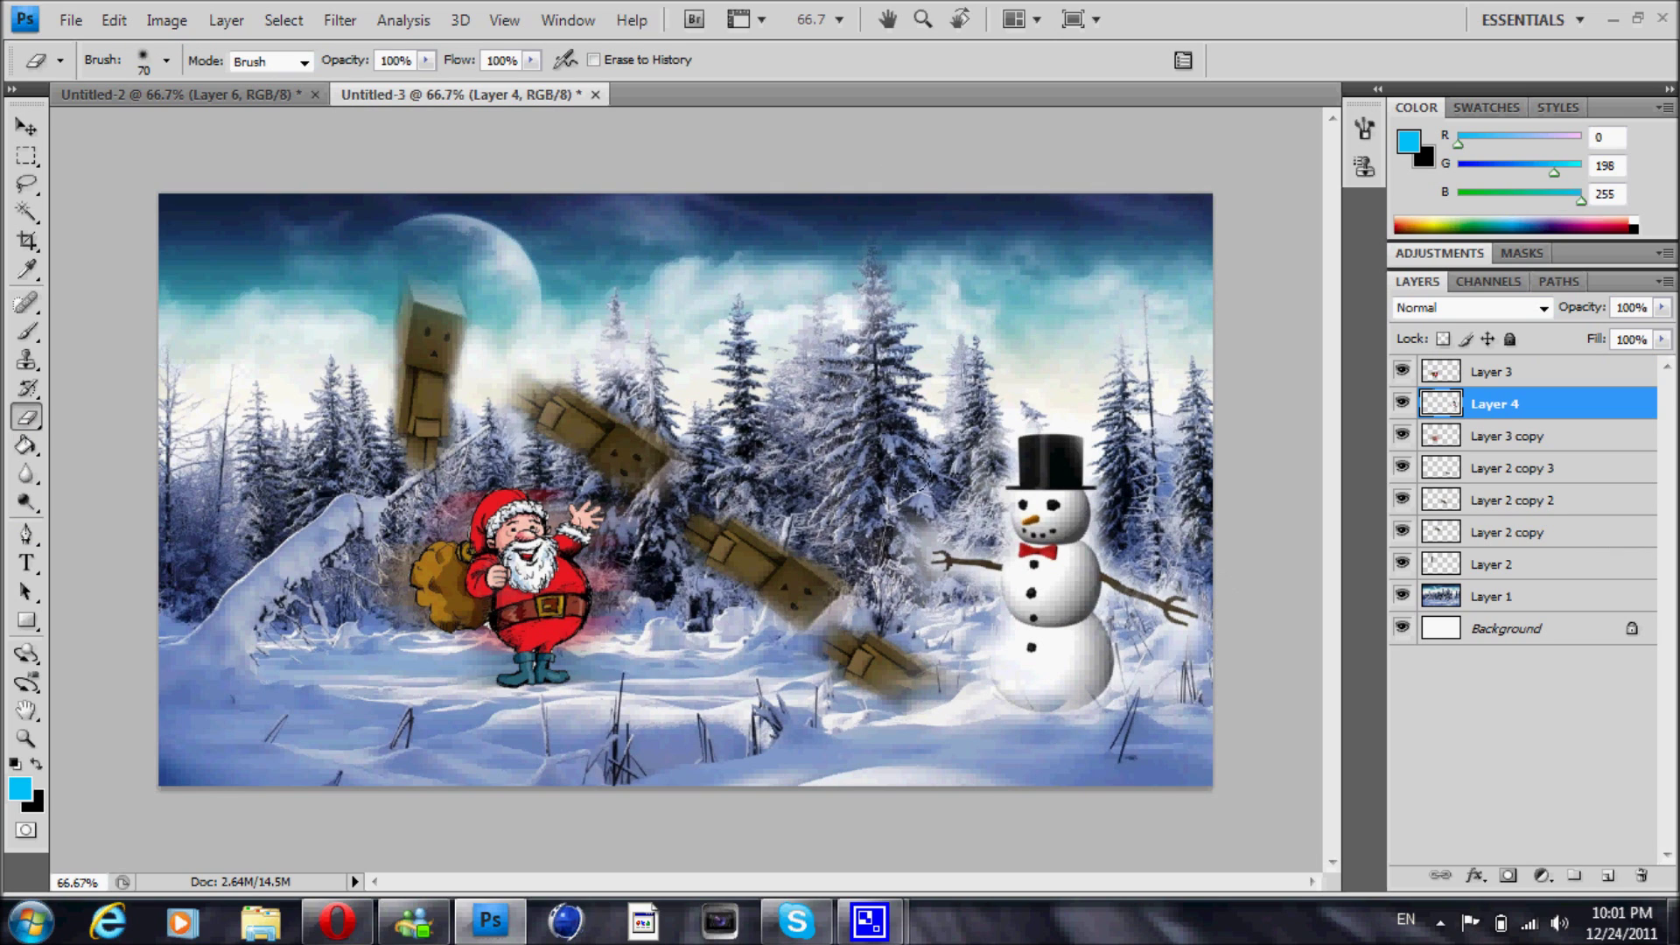
key("v")
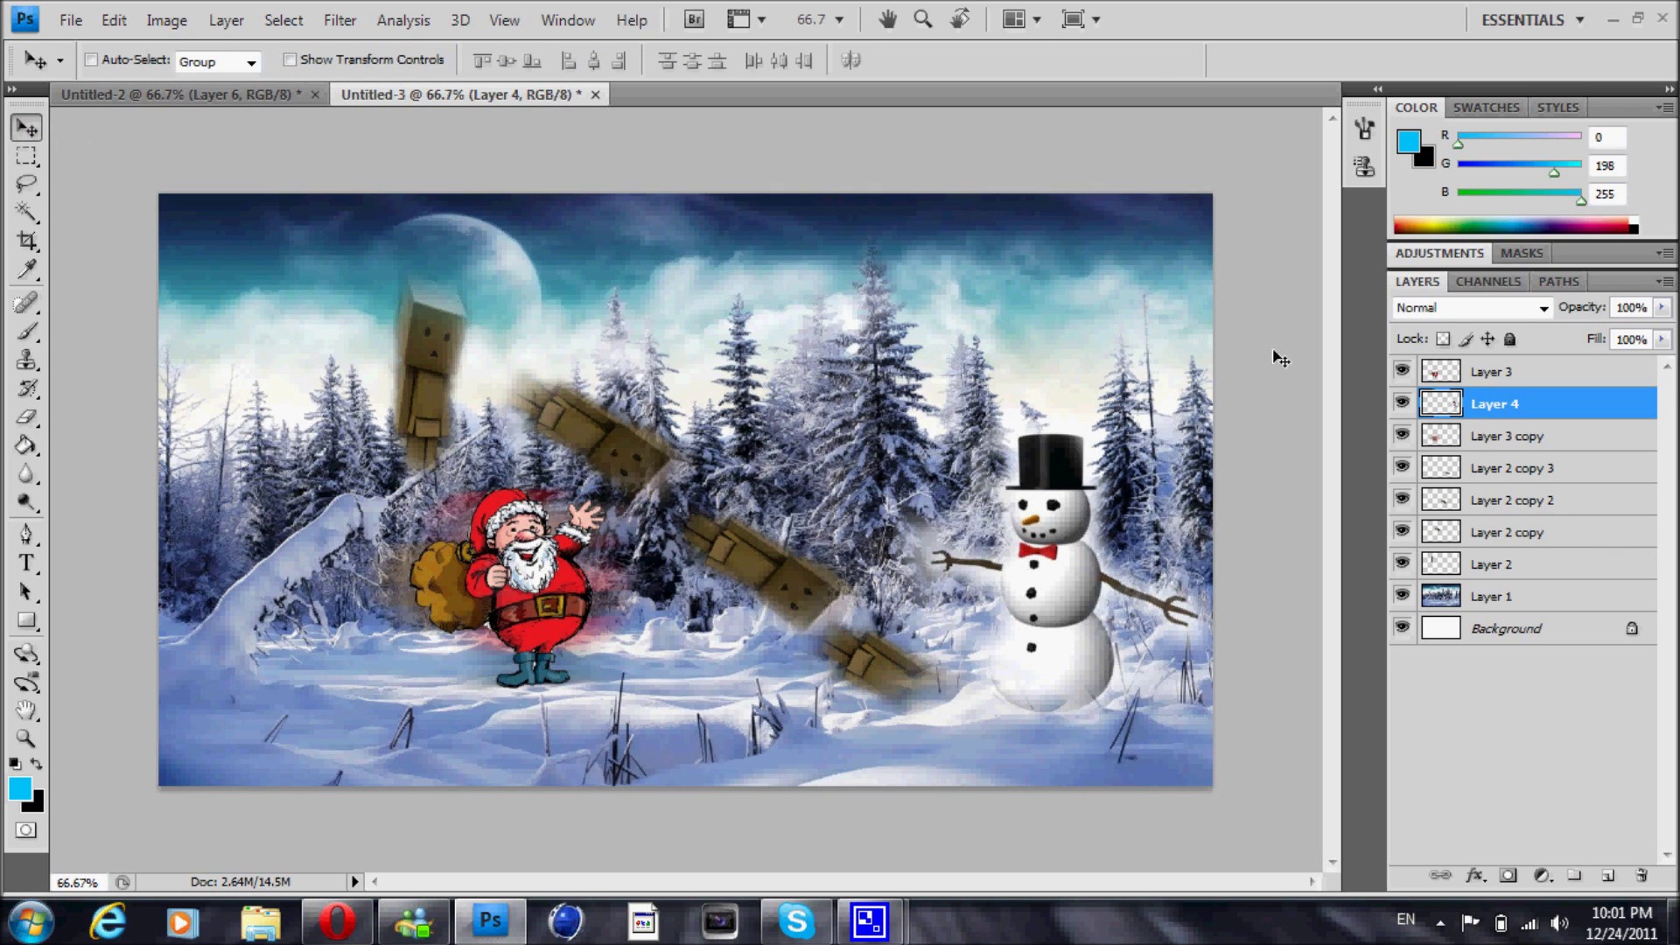
double_click(1493, 377)
type("Santa")
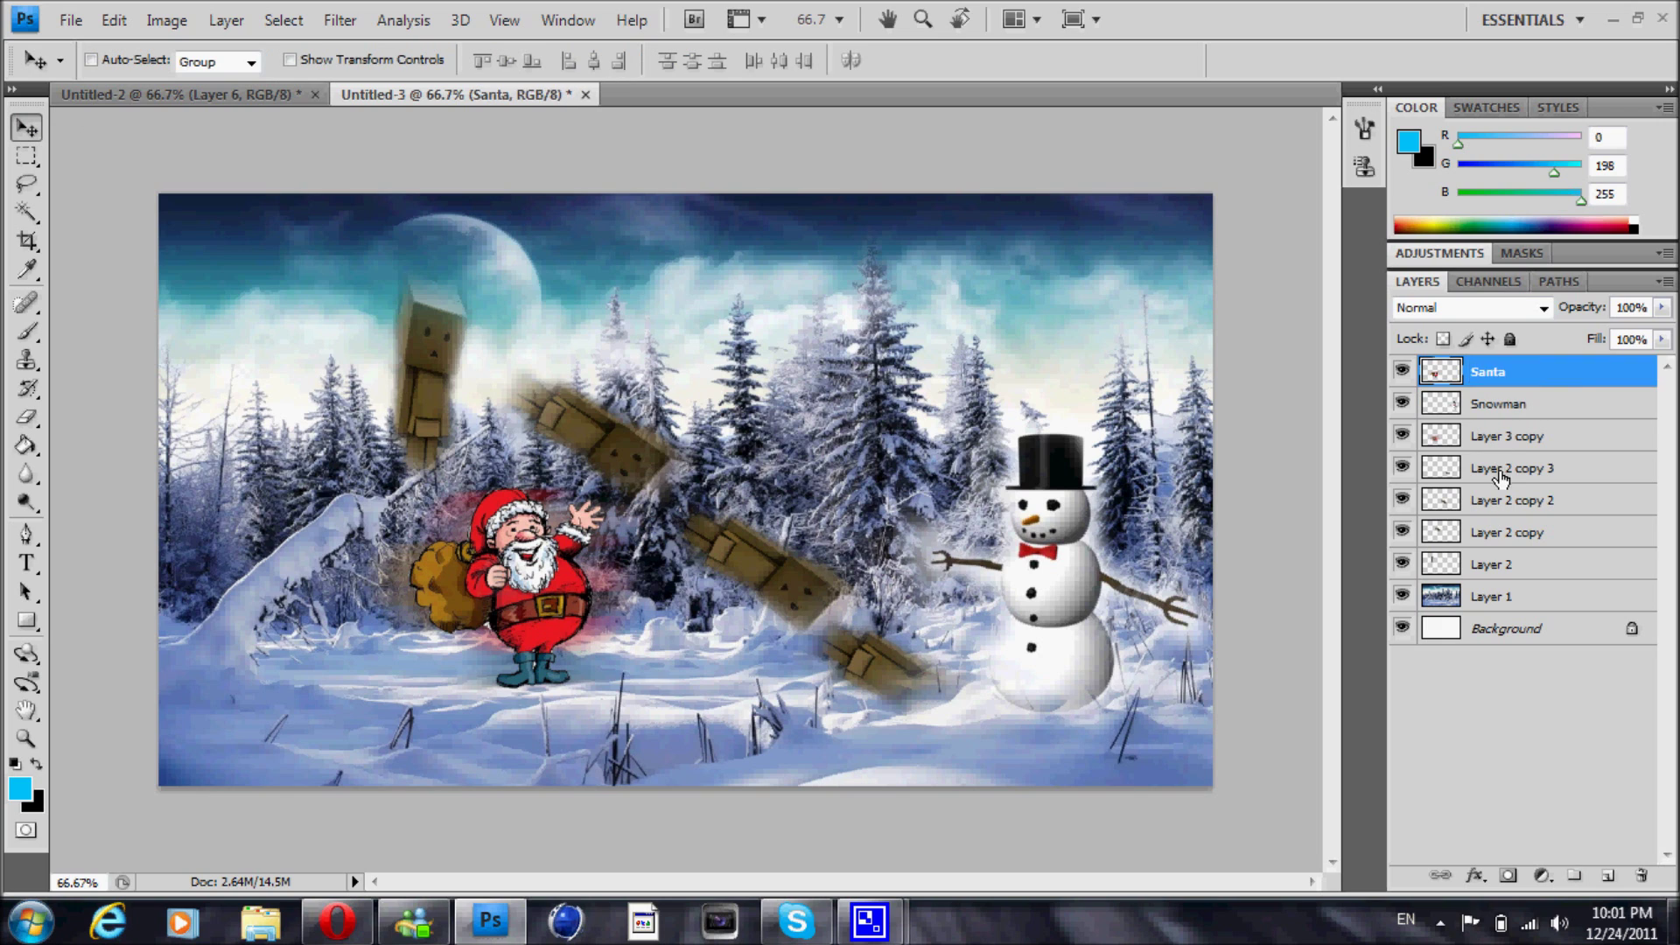
Merge Layer 2 and its three copies into a single layer
left_click(1501, 477)
left_click(1501, 565, "shift")
right_click(1521, 564)
left_click(1339, 738)
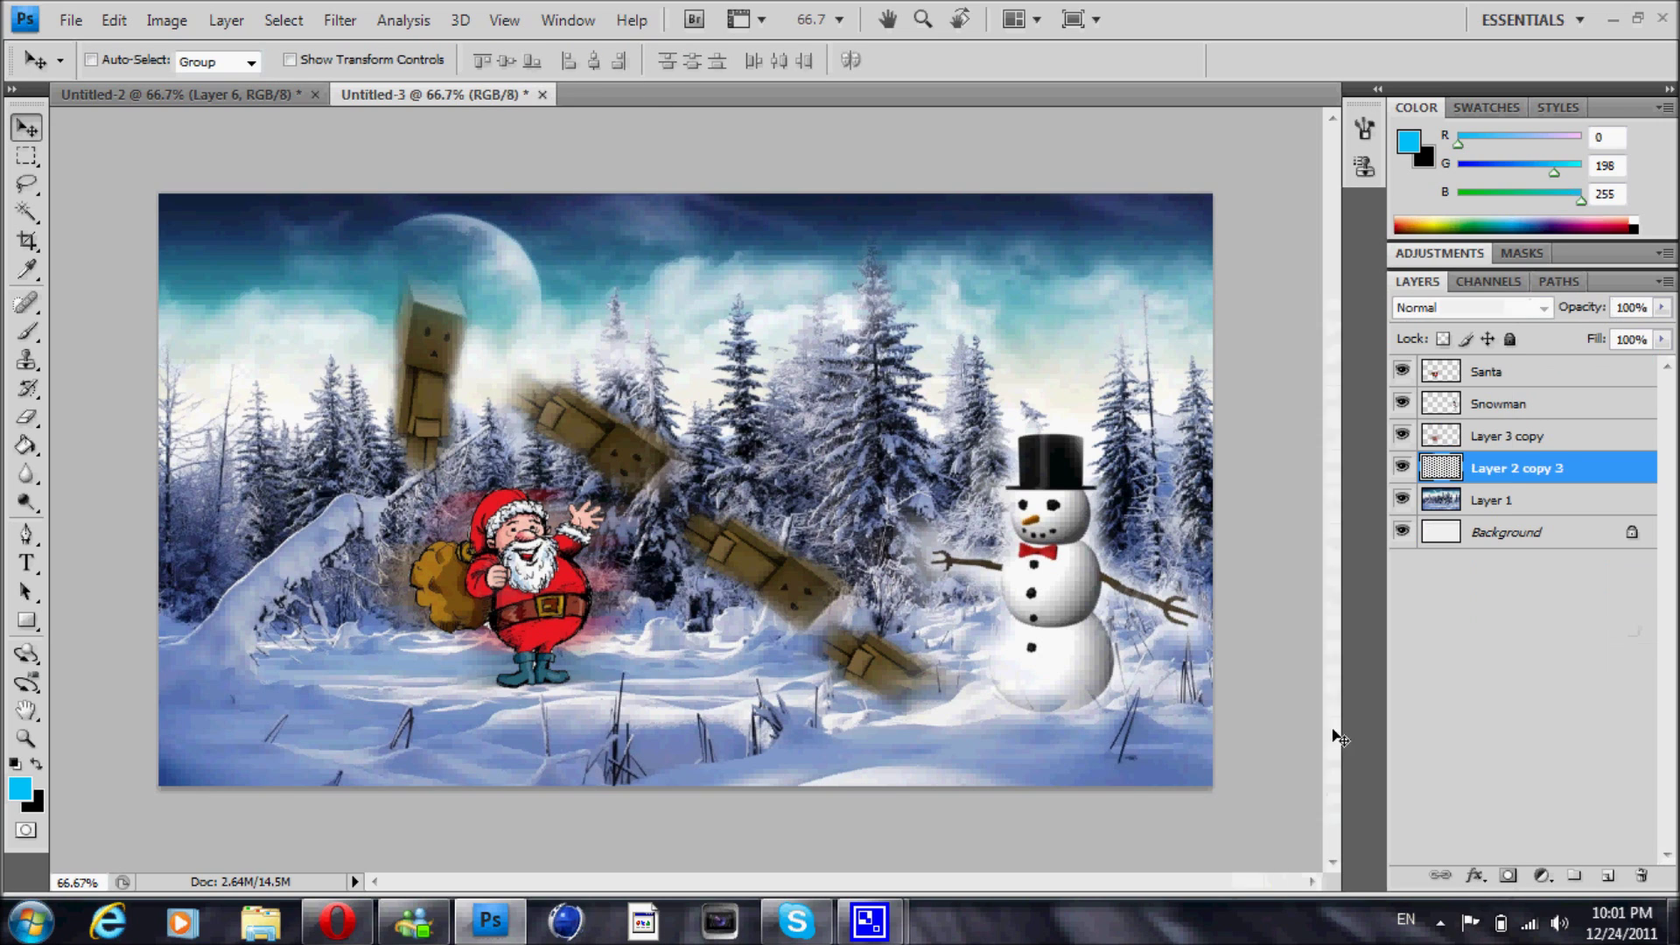
Rename the merged robots layer Box, the forest layer Background and the Layer 3 copy Santa Blur
double_click(1490, 502)
double_click(1493, 435)
type("Santa Blur")
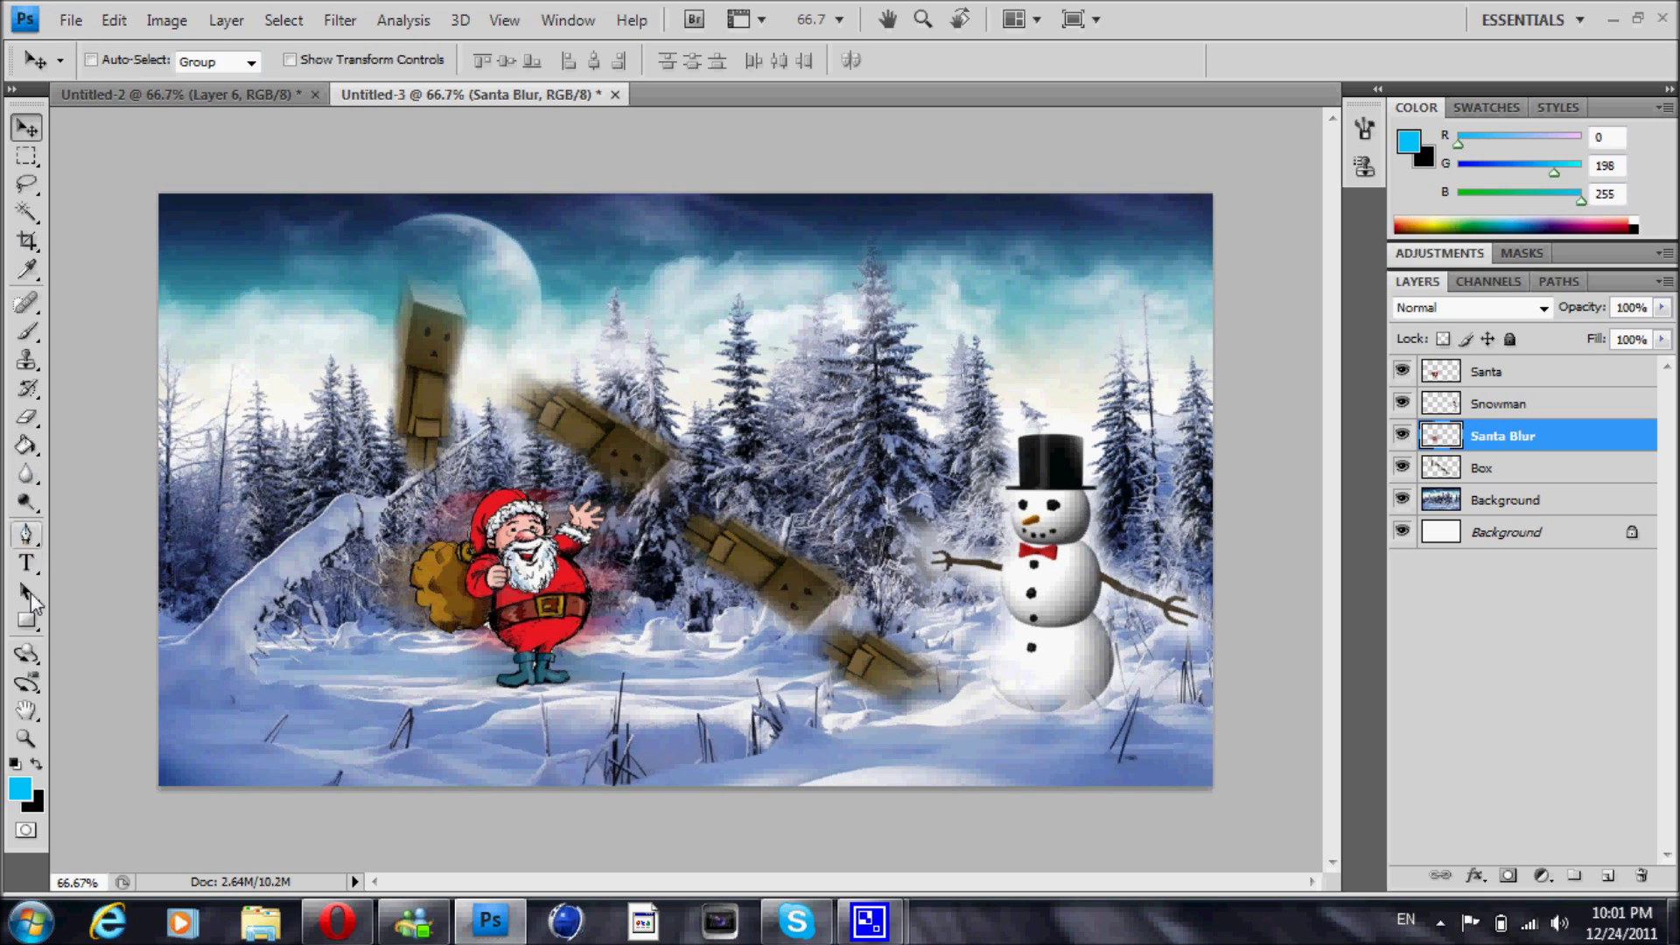
Add the two-line text MERRY CHRISTMAS in Blade Runner Movie Font at 100 pt and fit it within the upper sky
left_click(26, 563)
left_click(769, 272)
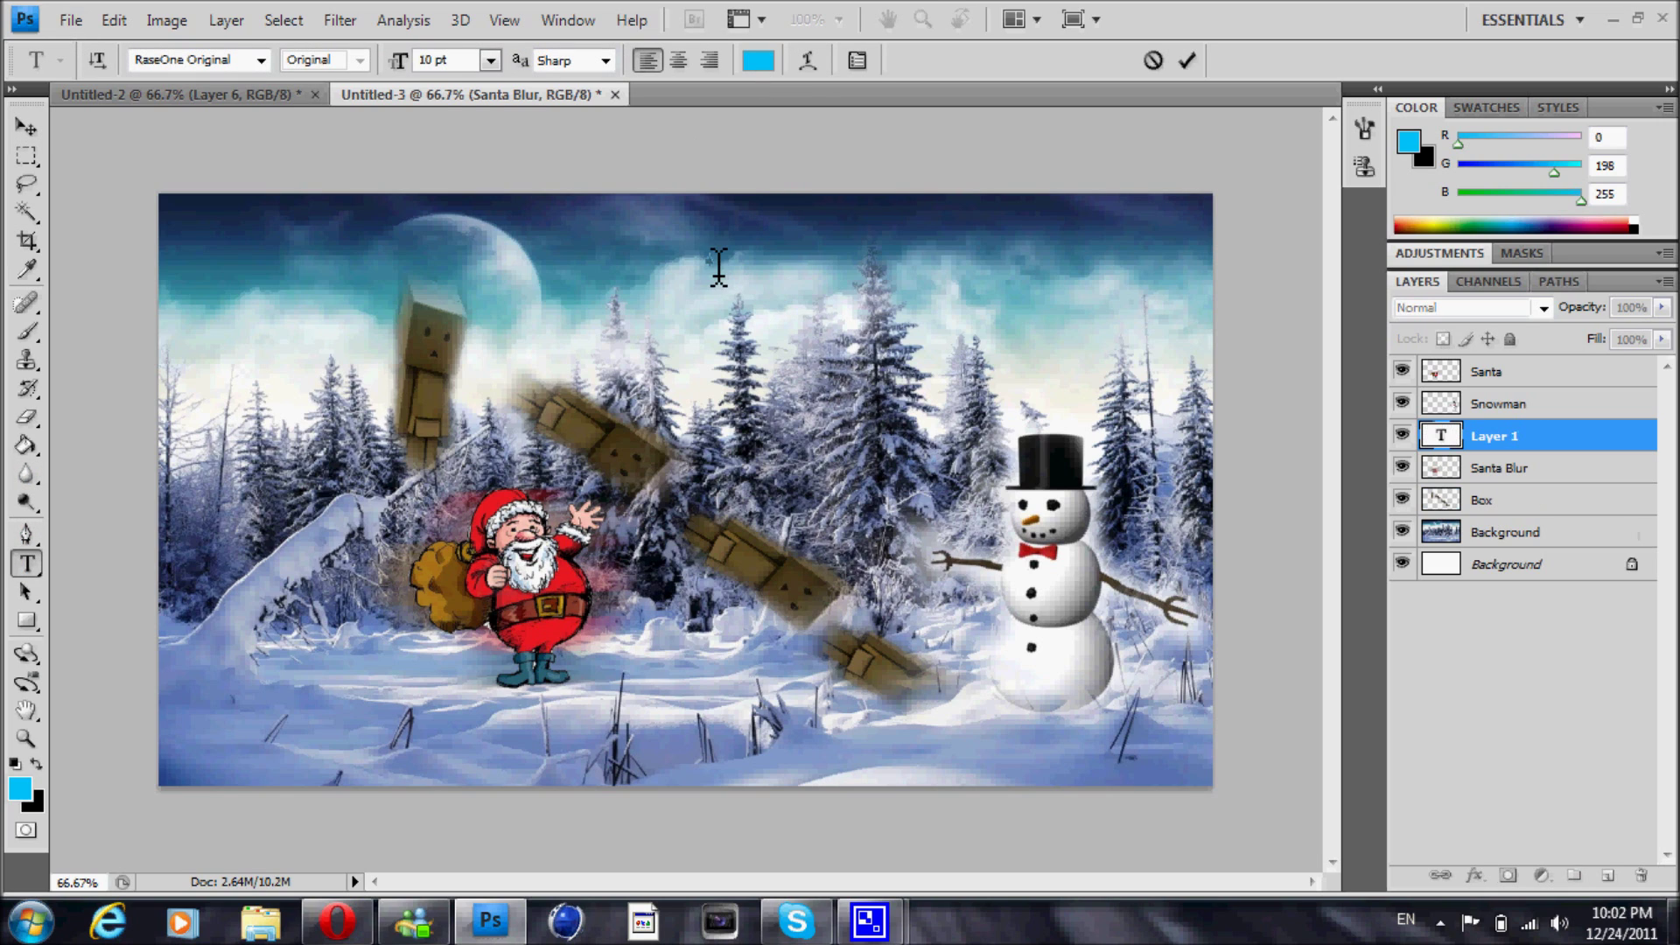
left_click(262, 59)
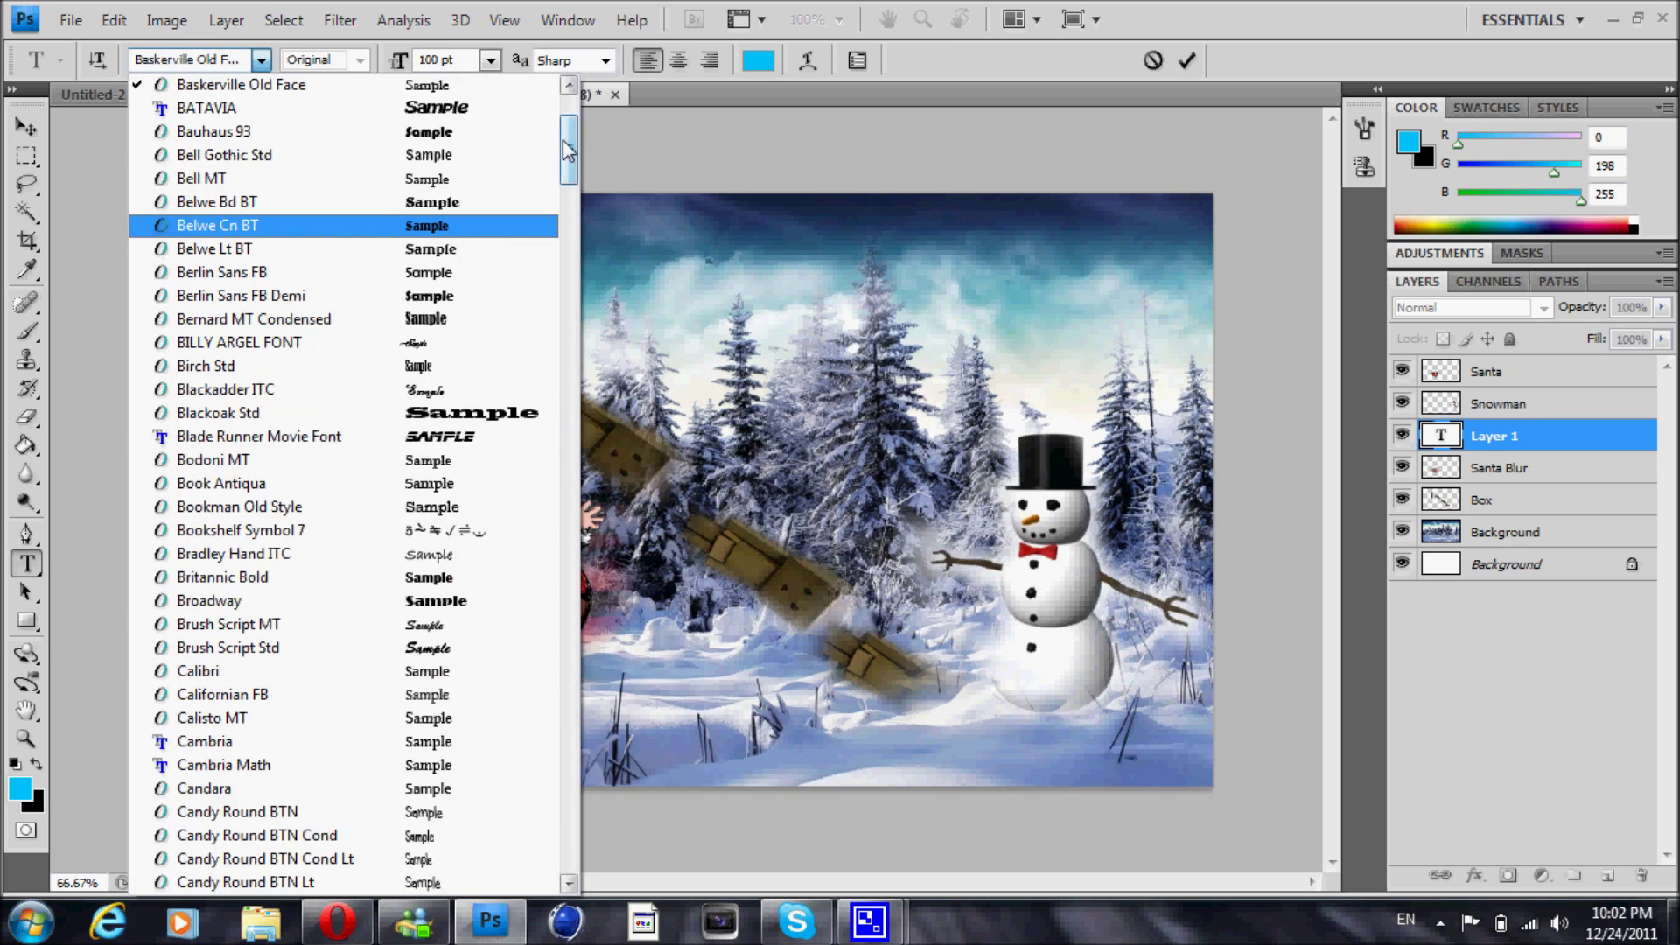
left_click(202, 435)
type("MERR")
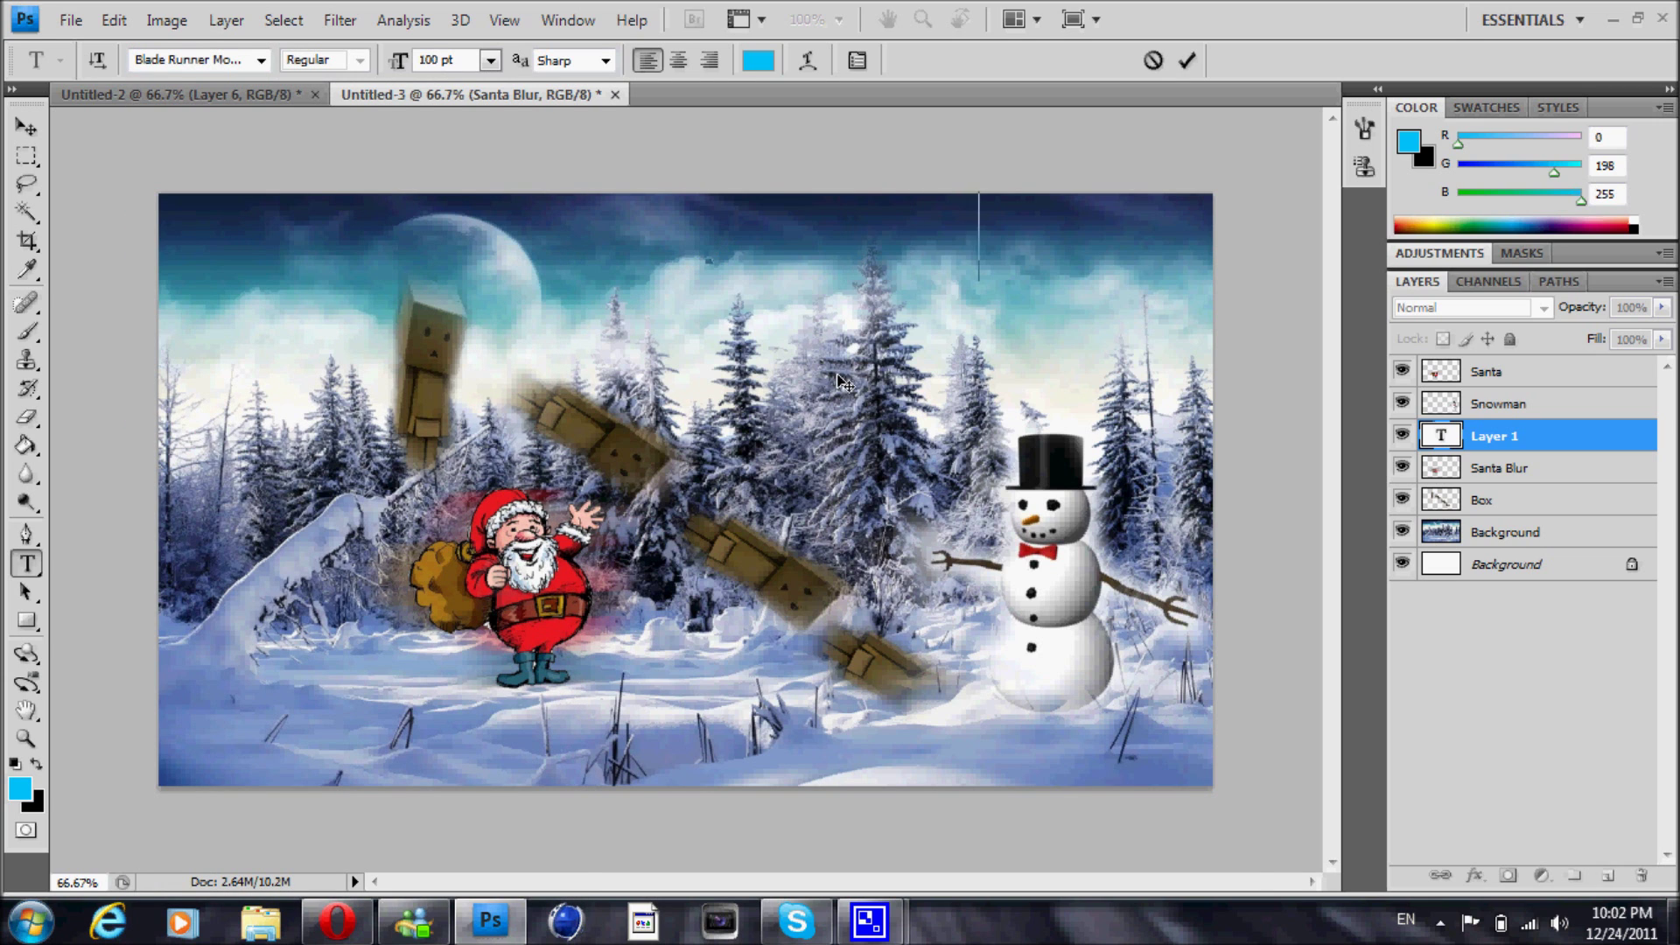
type("Y")
key("Return")
type("CHRISTMAS")
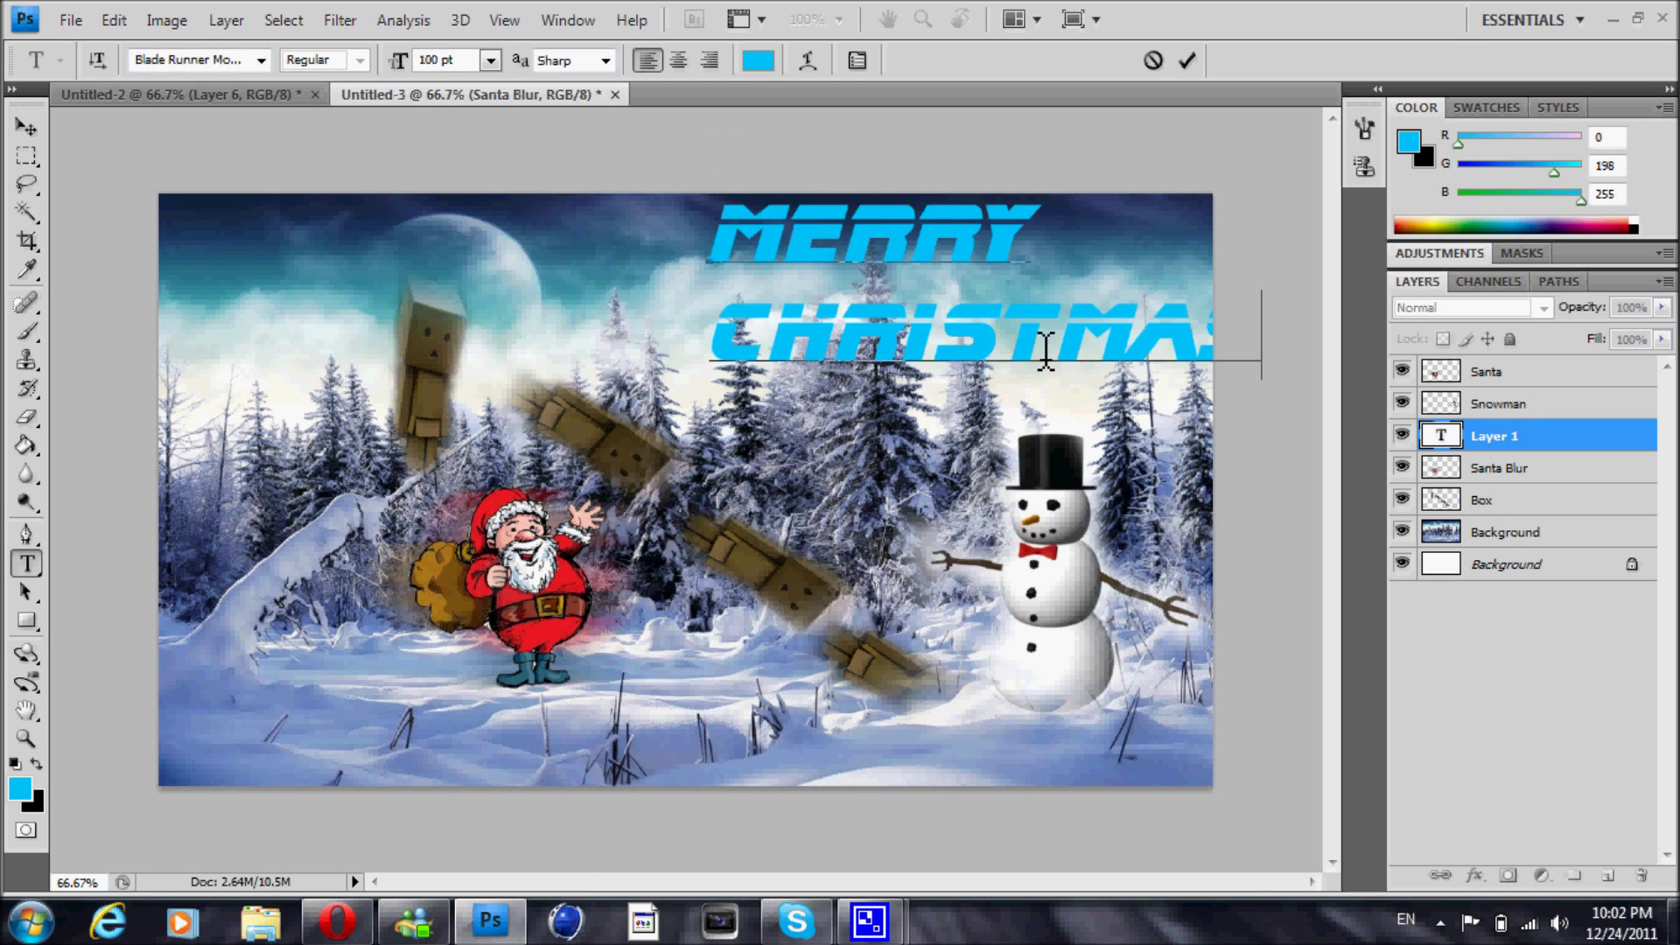
left_click(26, 128)
left_click_drag(846, 250, 795, 262)
Add a blue Outer Glow layer style to the MERRY CHRISTMAS text
right_click(1505, 436)
left_click(1295, 207)
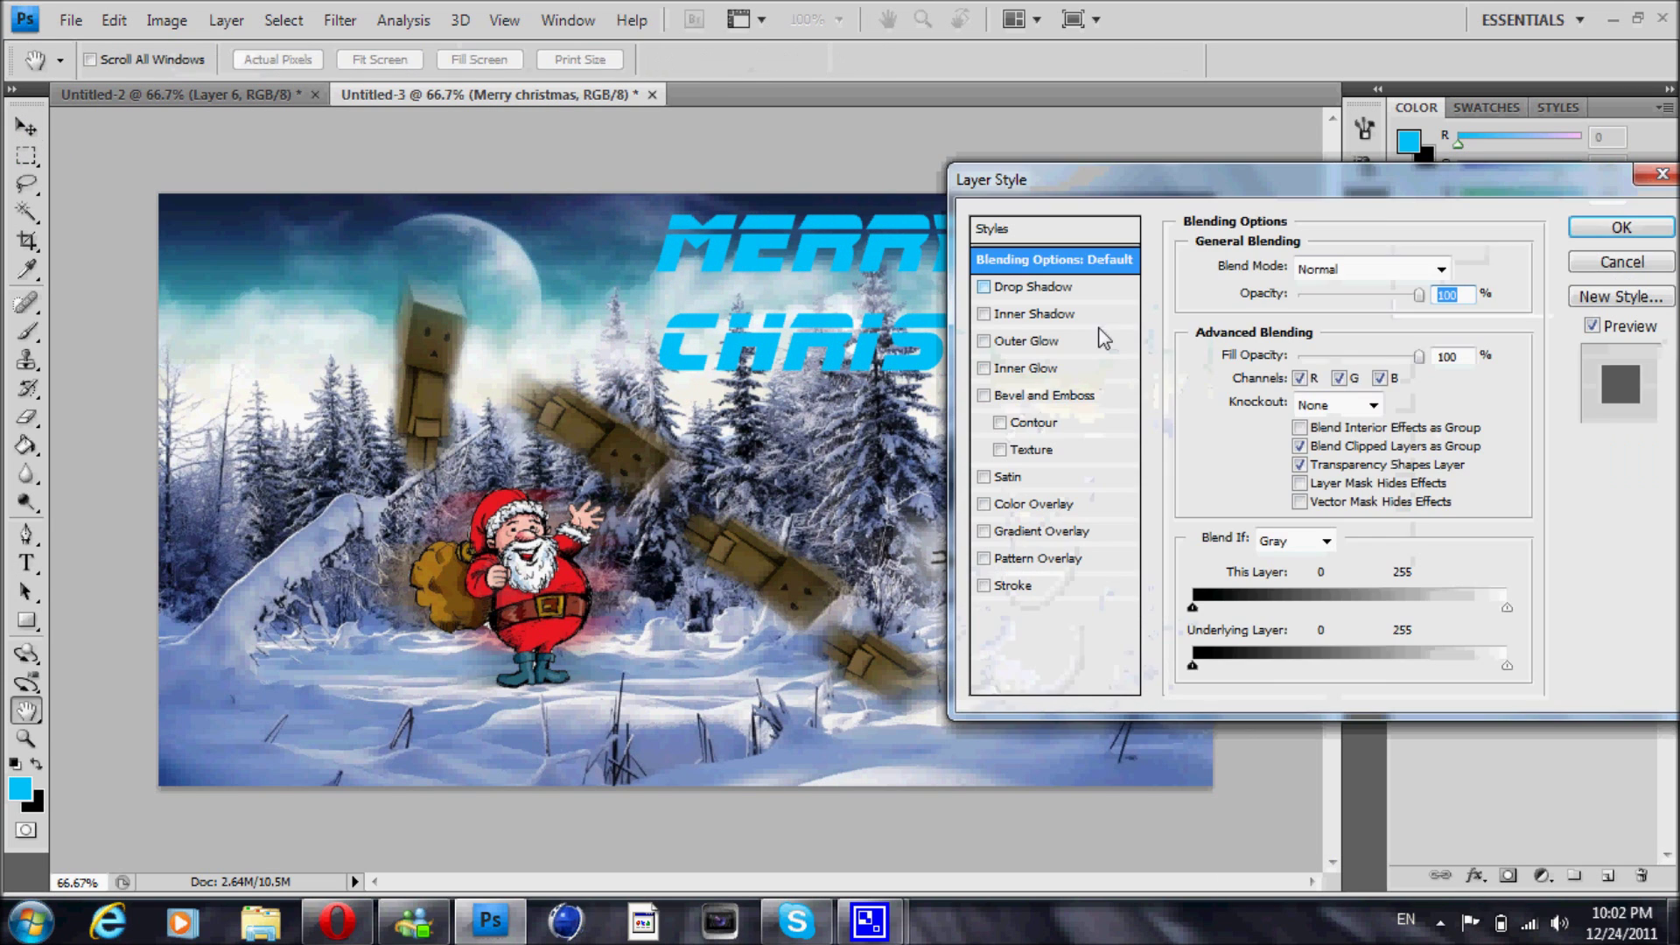
left_click(1099, 339)
left_click(1244, 350)
left_click(867, 344)
left_click(836, 215)
left_click(1109, 200)
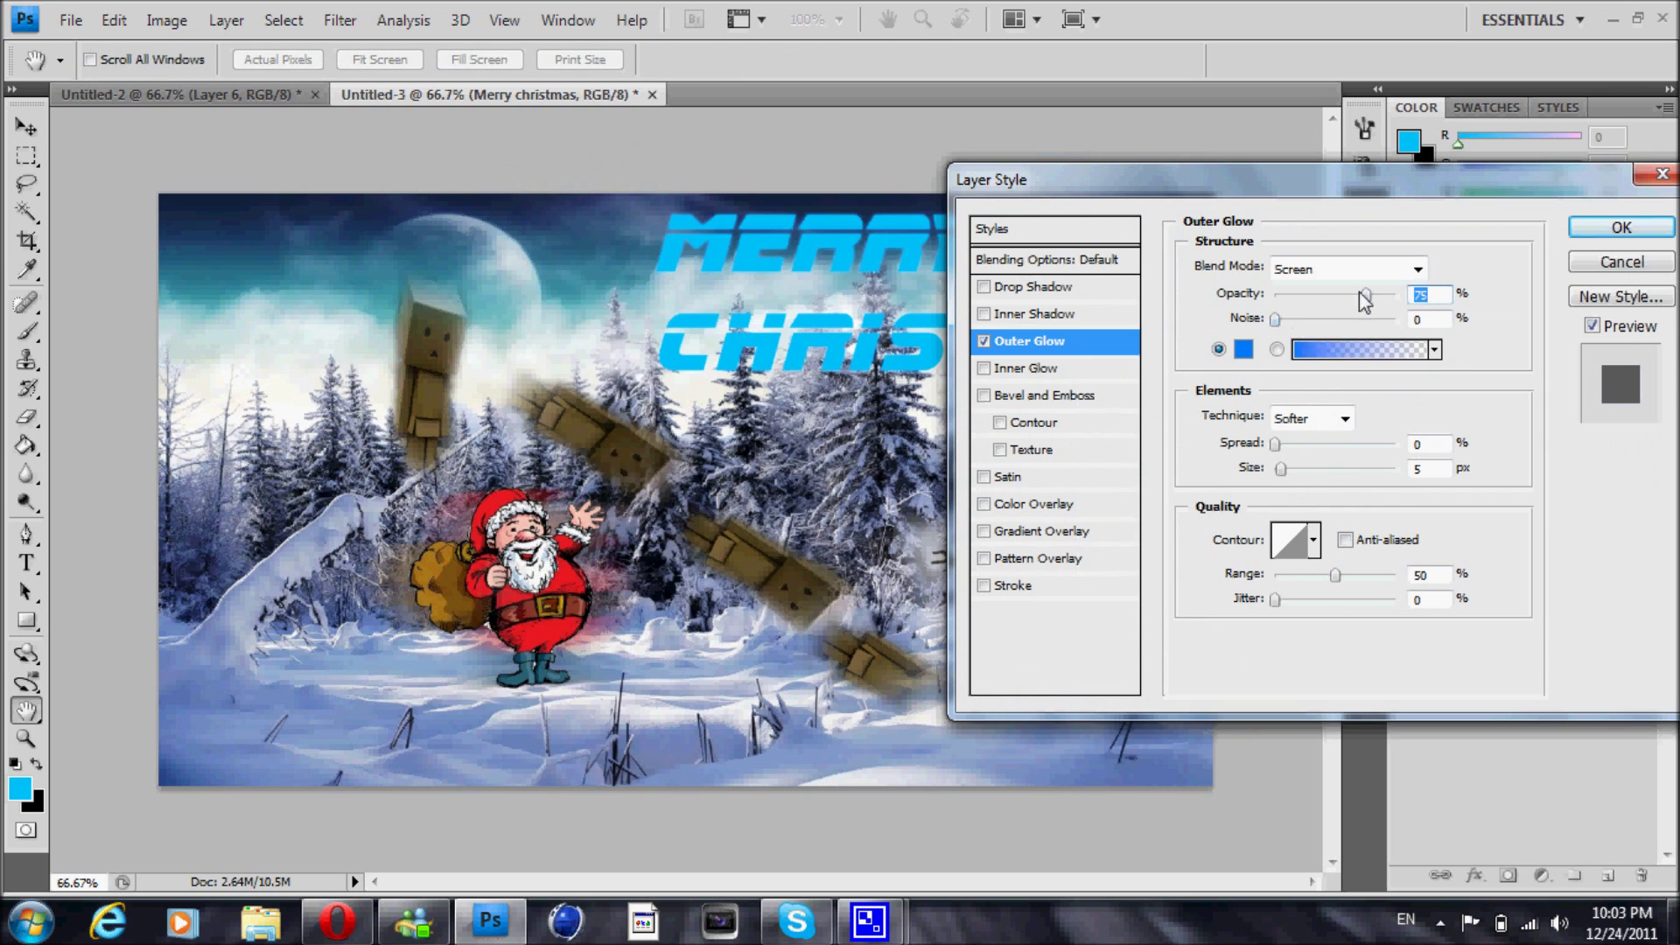
Add a light blue Inner Glow with 19% noise to the text
left_click(1031, 366)
left_click(1244, 350)
left_click(865, 357)
left_click(836, 215)
left_click(1090, 199)
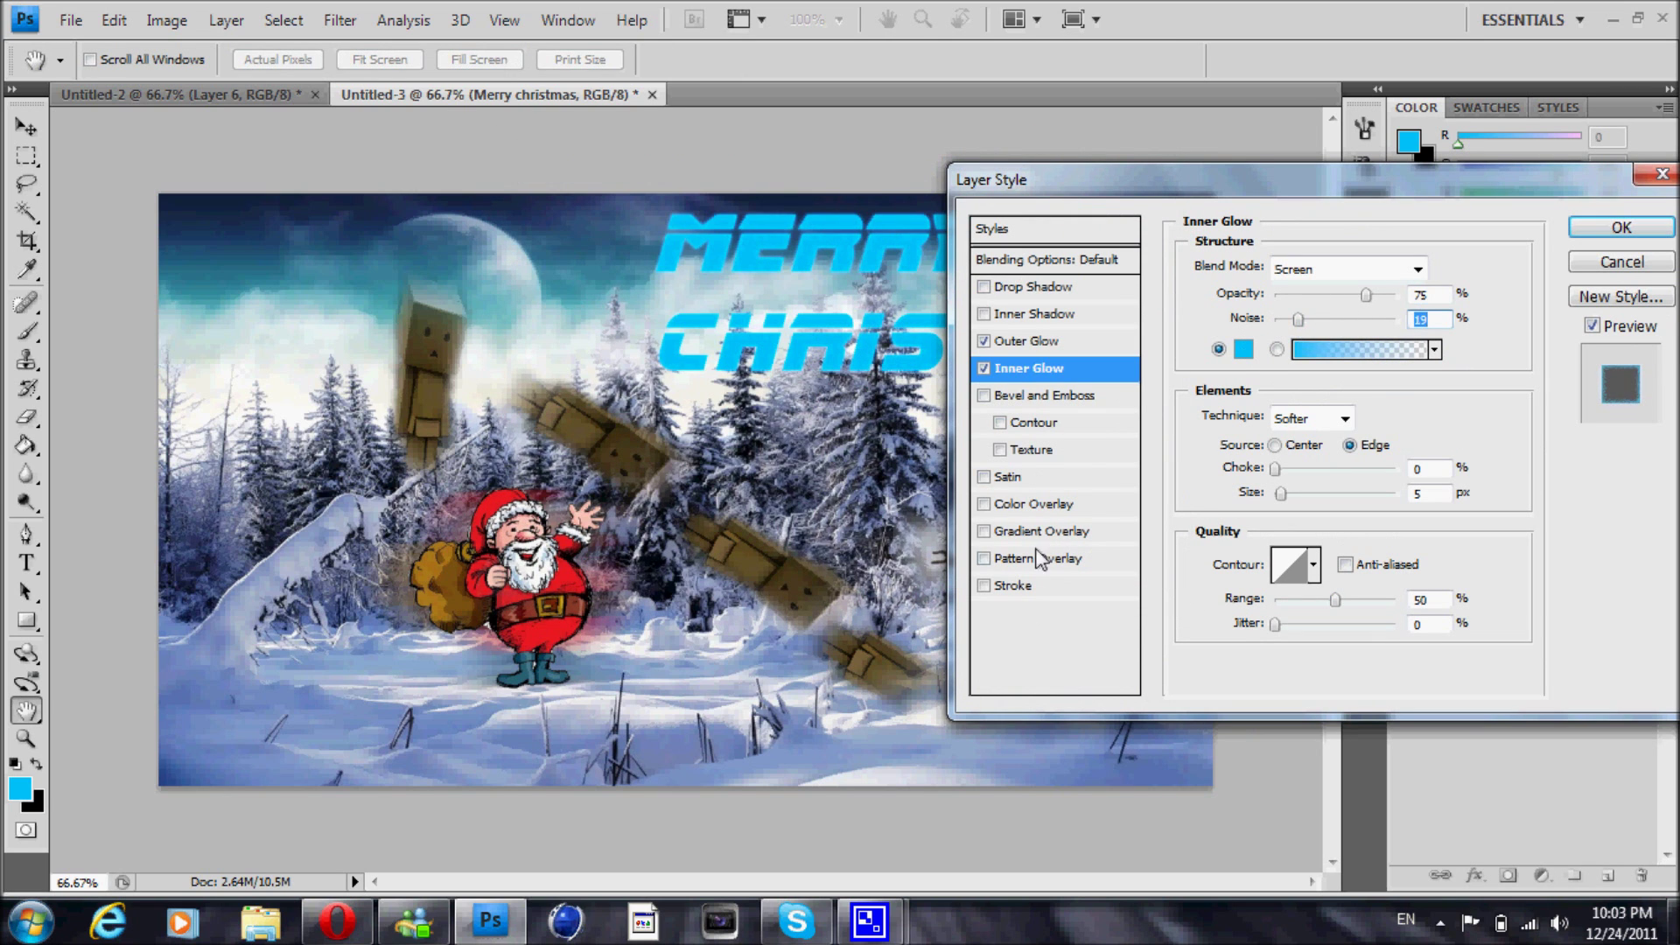
Add a dark blue outside Stroke to the lettering and apply the layer styles
left_click(1015, 586)
left_click(1237, 427)
left_click(864, 319)
left_click(836, 215)
left_click(1041, 203)
left_click(1242, 424)
left_click(866, 348)
left_click(1089, 199)
left_click(1244, 425)
left_click(867, 330)
left_click(1068, 204)
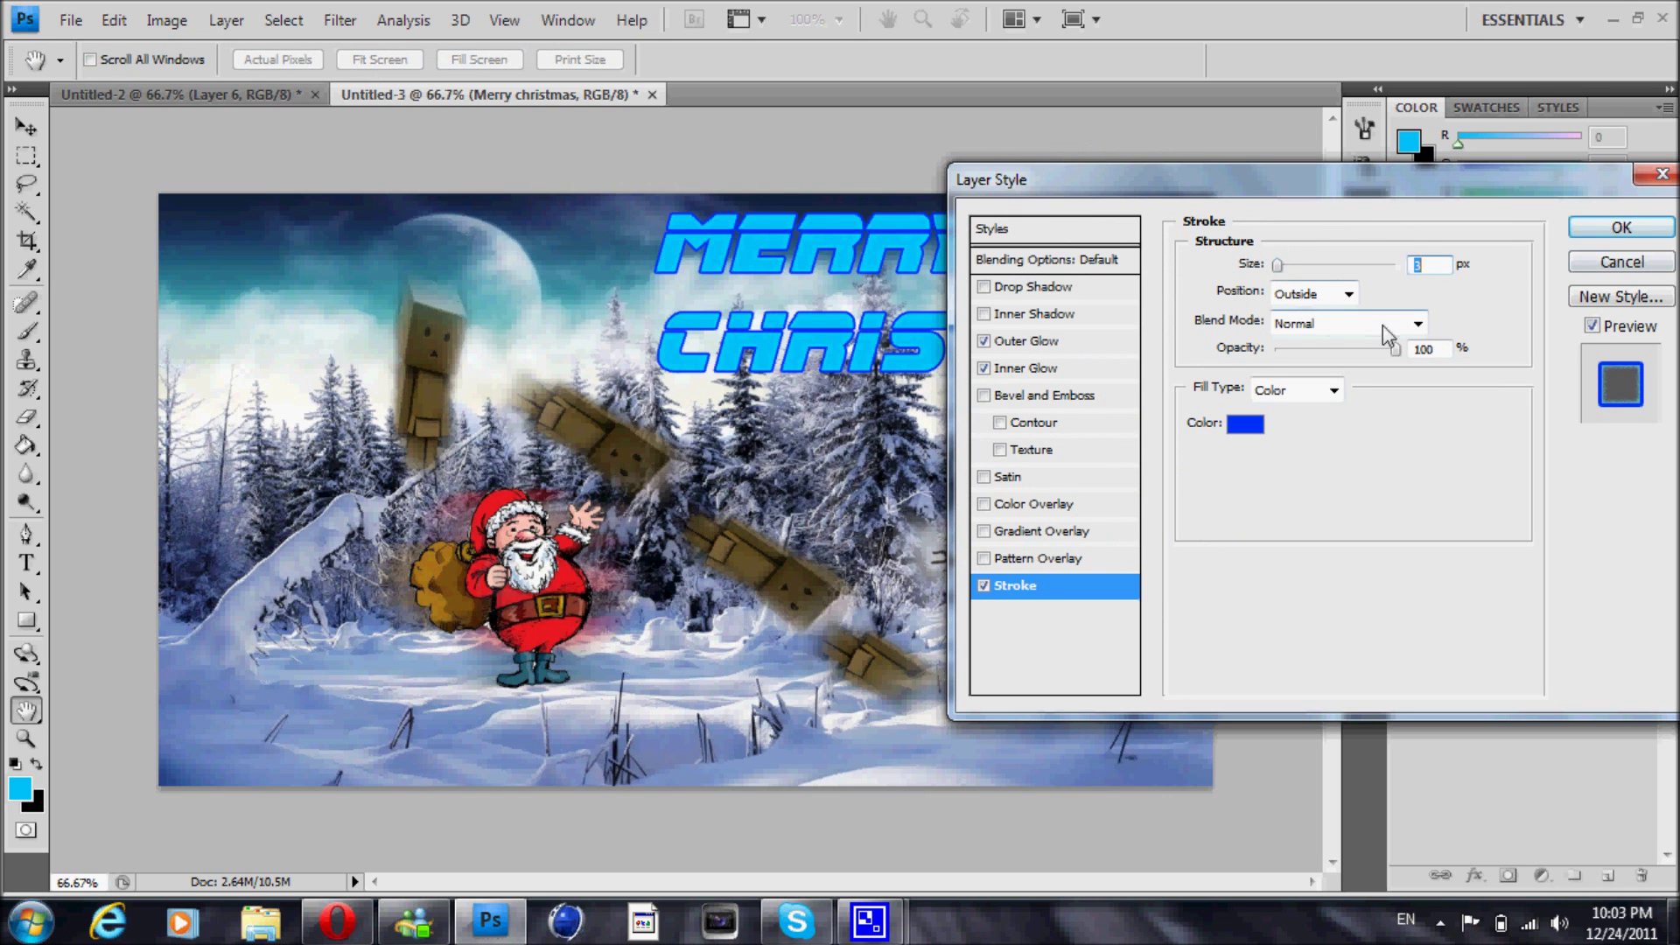
key("Return")
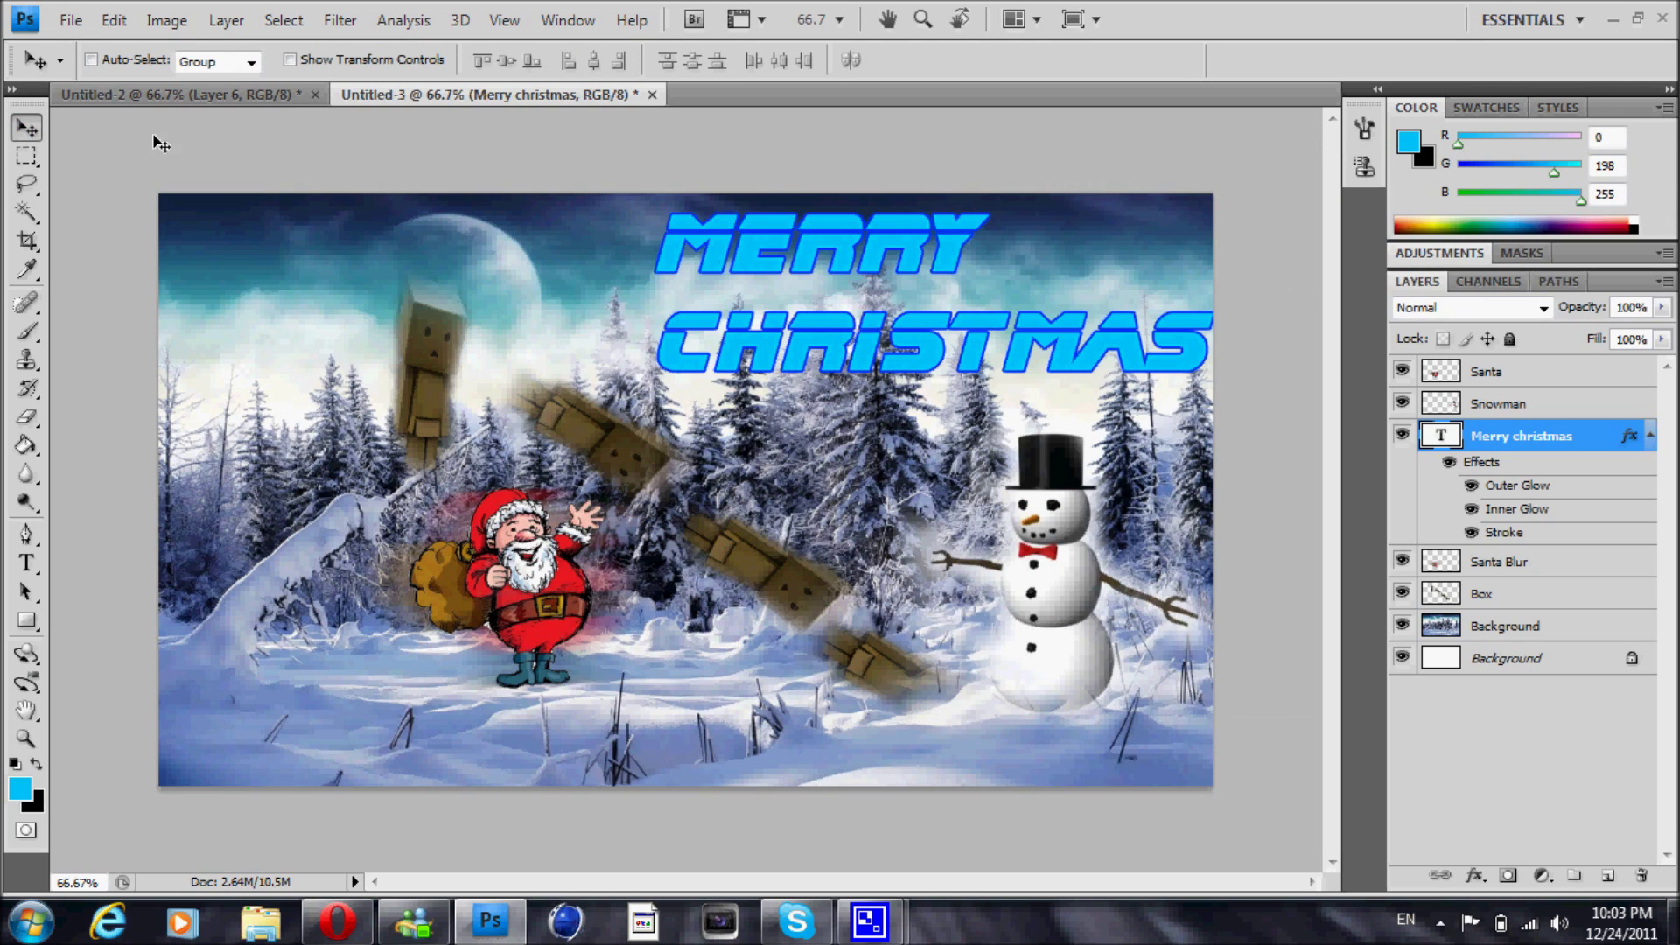
Collapse the text layer's effects list and create a new layer above it for brush work
key("b")
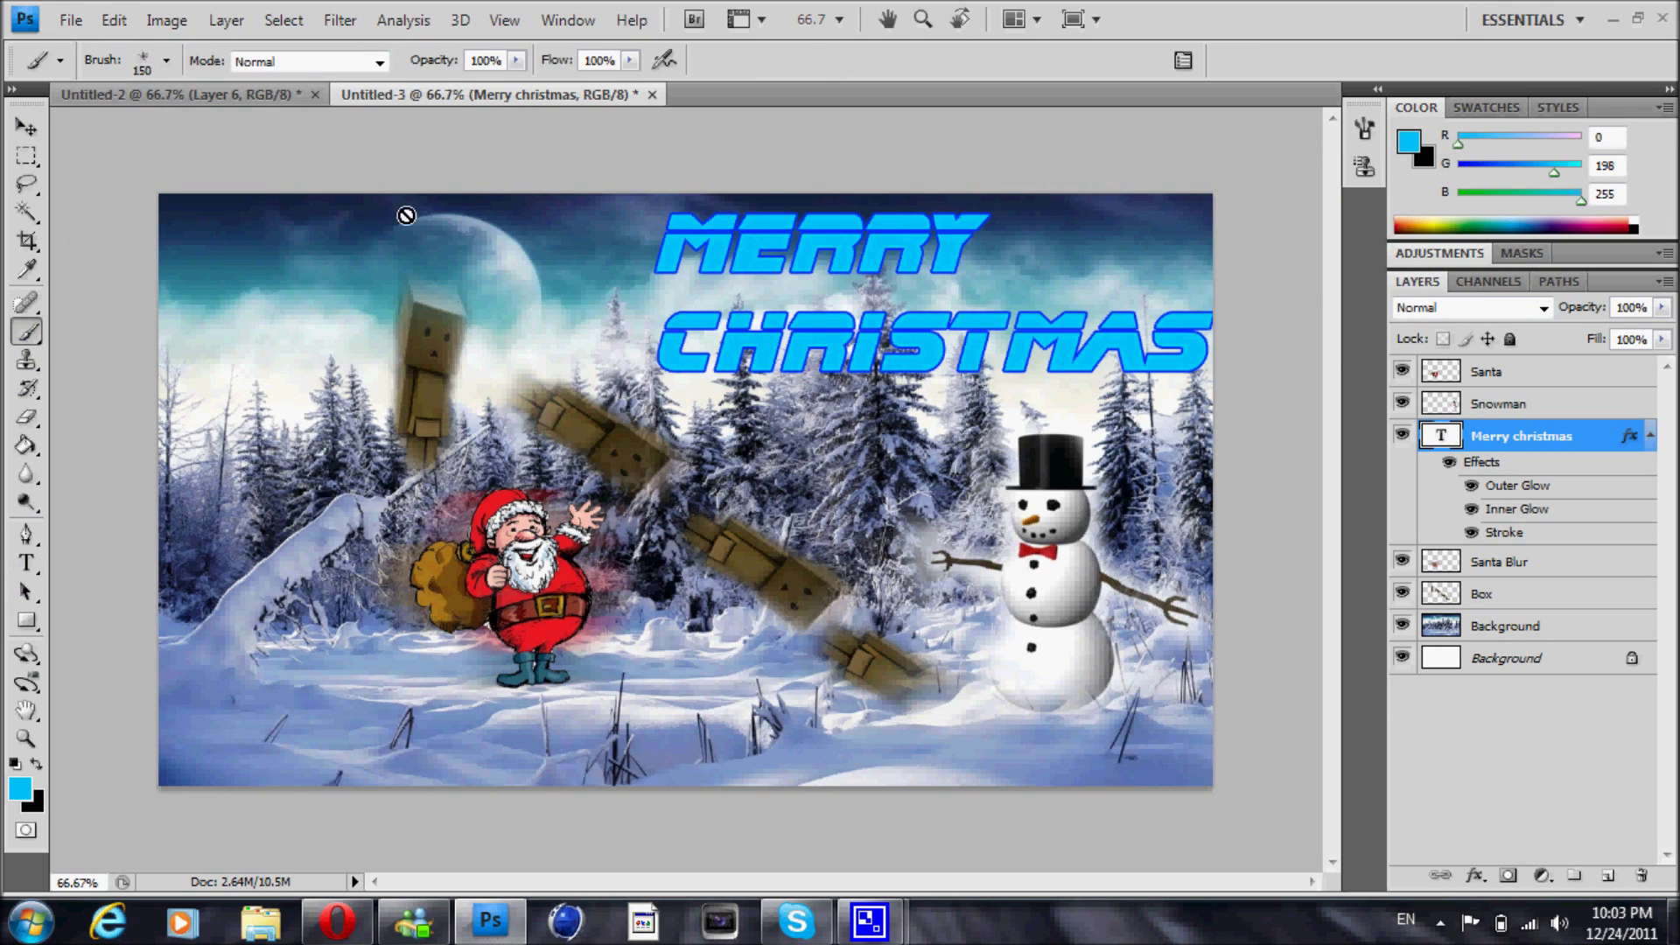
key("v")
left_click(1651, 435)
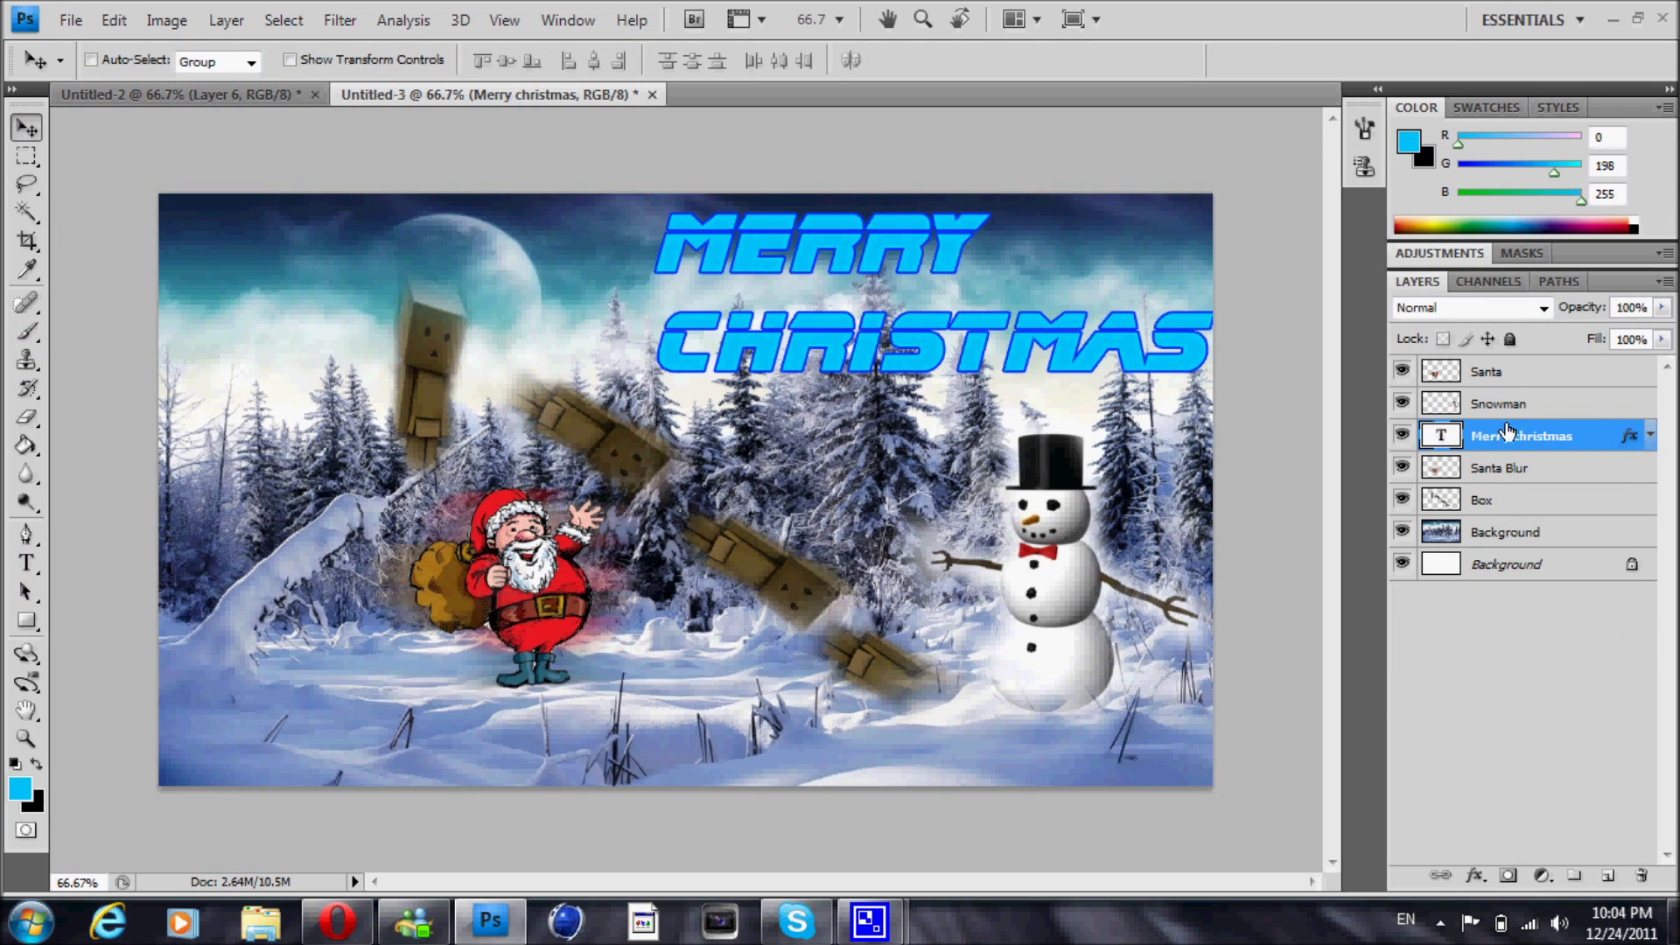
left_click(27, 330)
left_click(22, 130)
left_click(1608, 874)
left_click(28, 331)
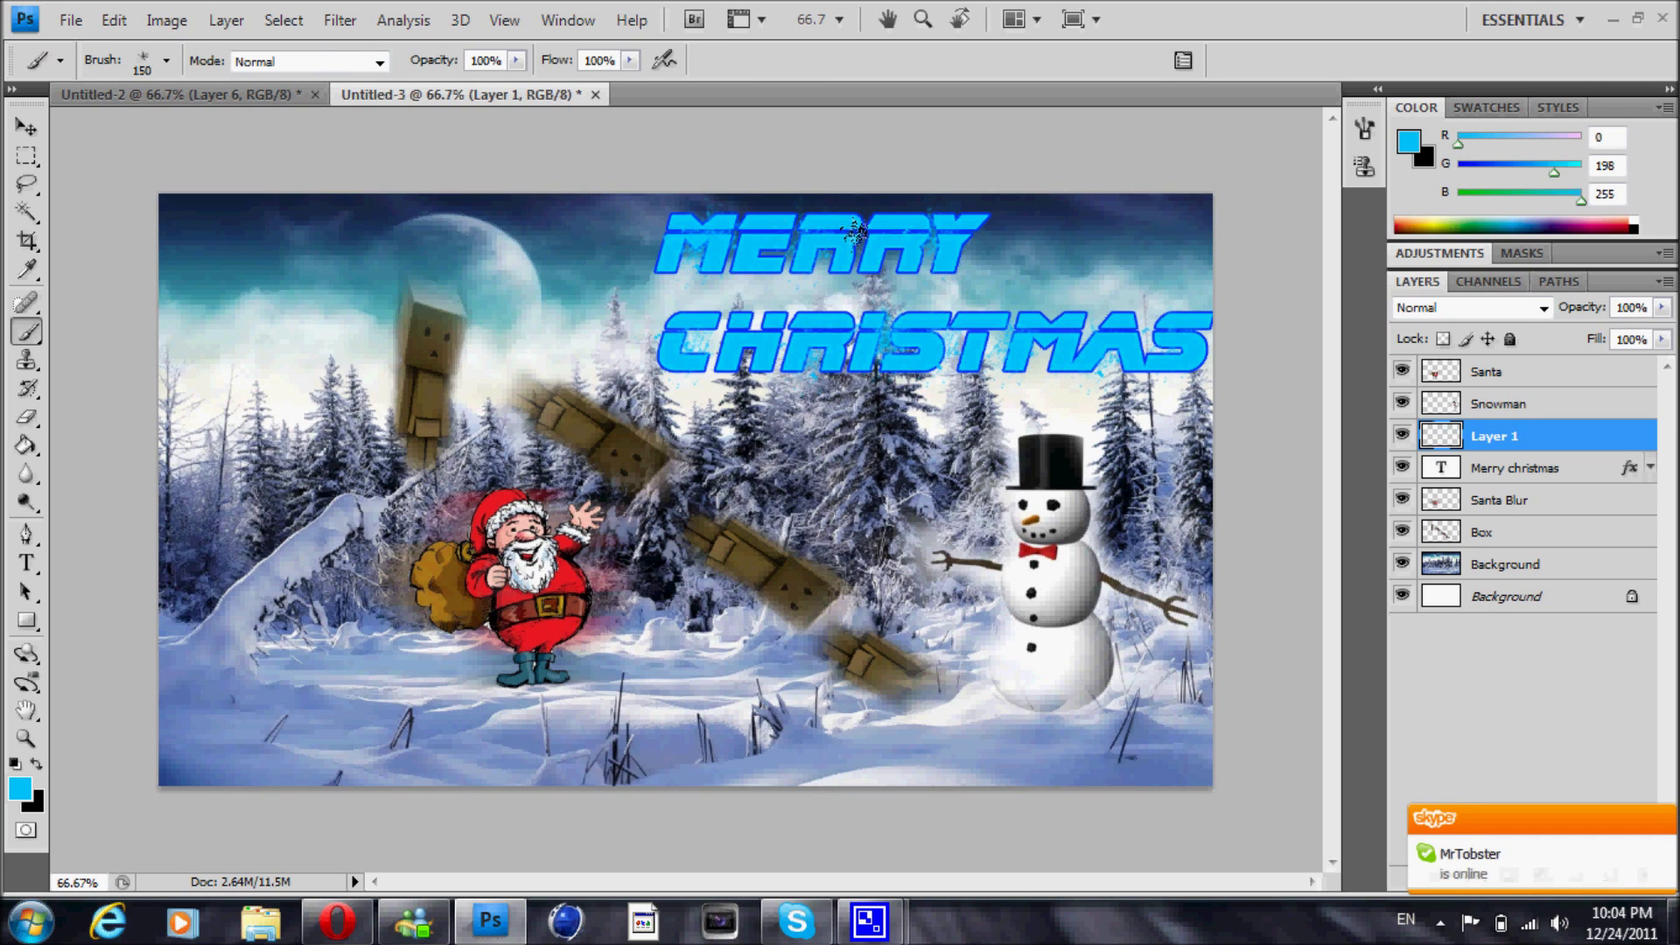
Stamp light blue splatters over the lettering with a splatter brush at size 100, and move their layer beneath the text
left_click(167, 61)
left_click(51, 382)
left_click_drag(261, 105, 184, 109)
type("100")
left_click(818, 357)
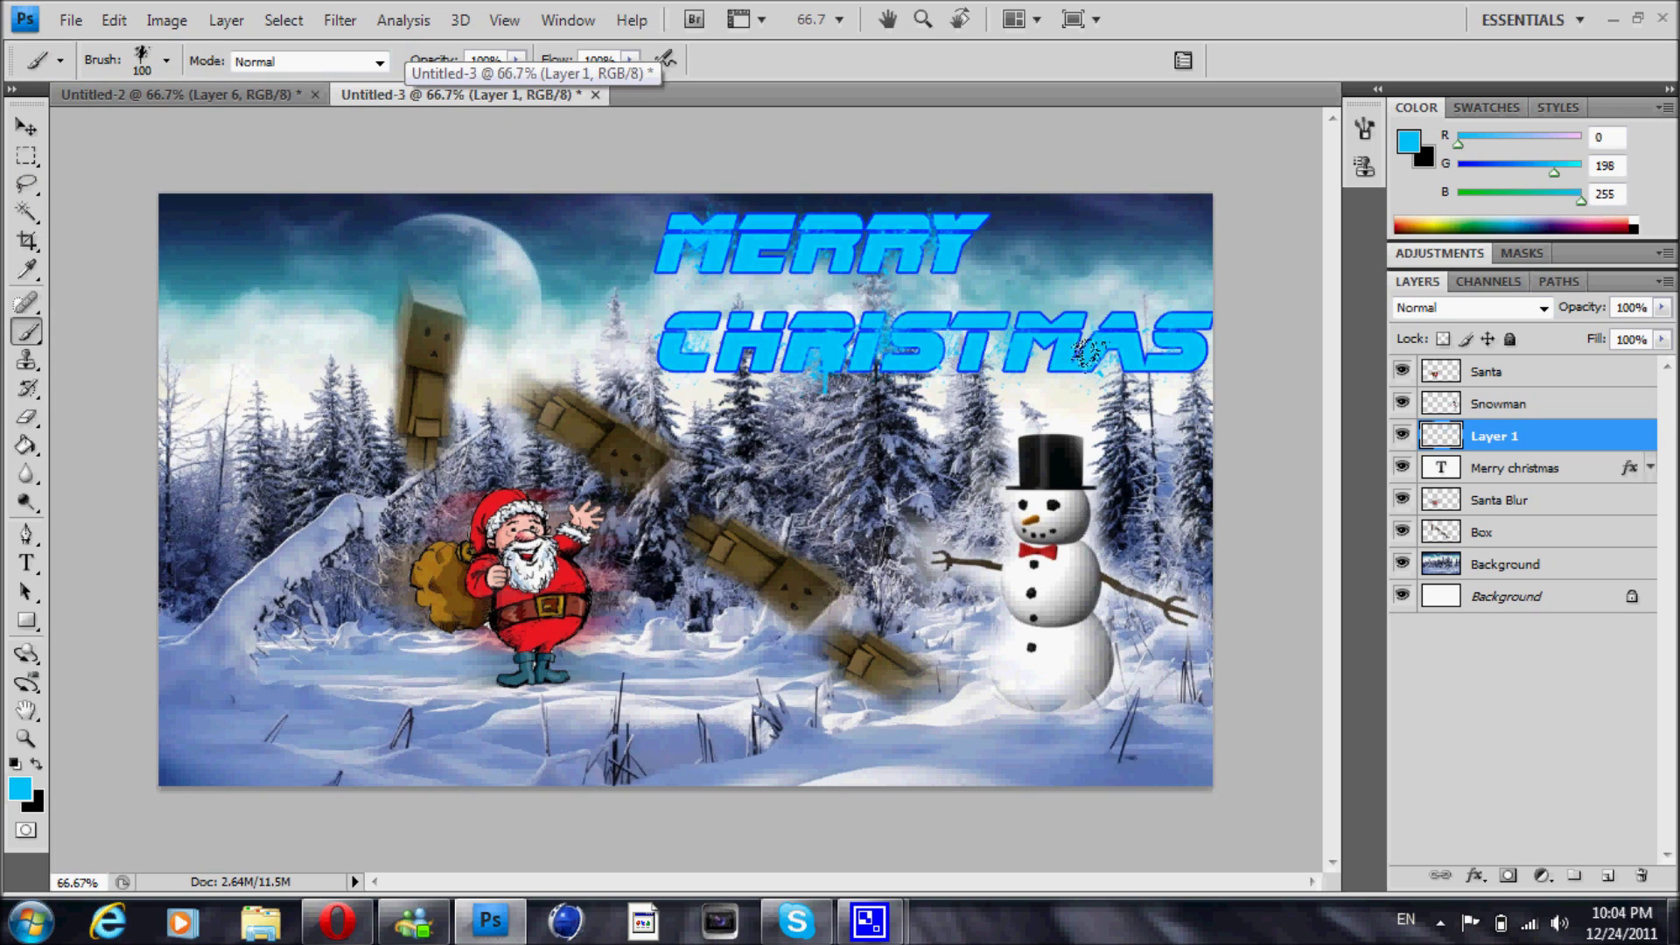
left_click(679, 356)
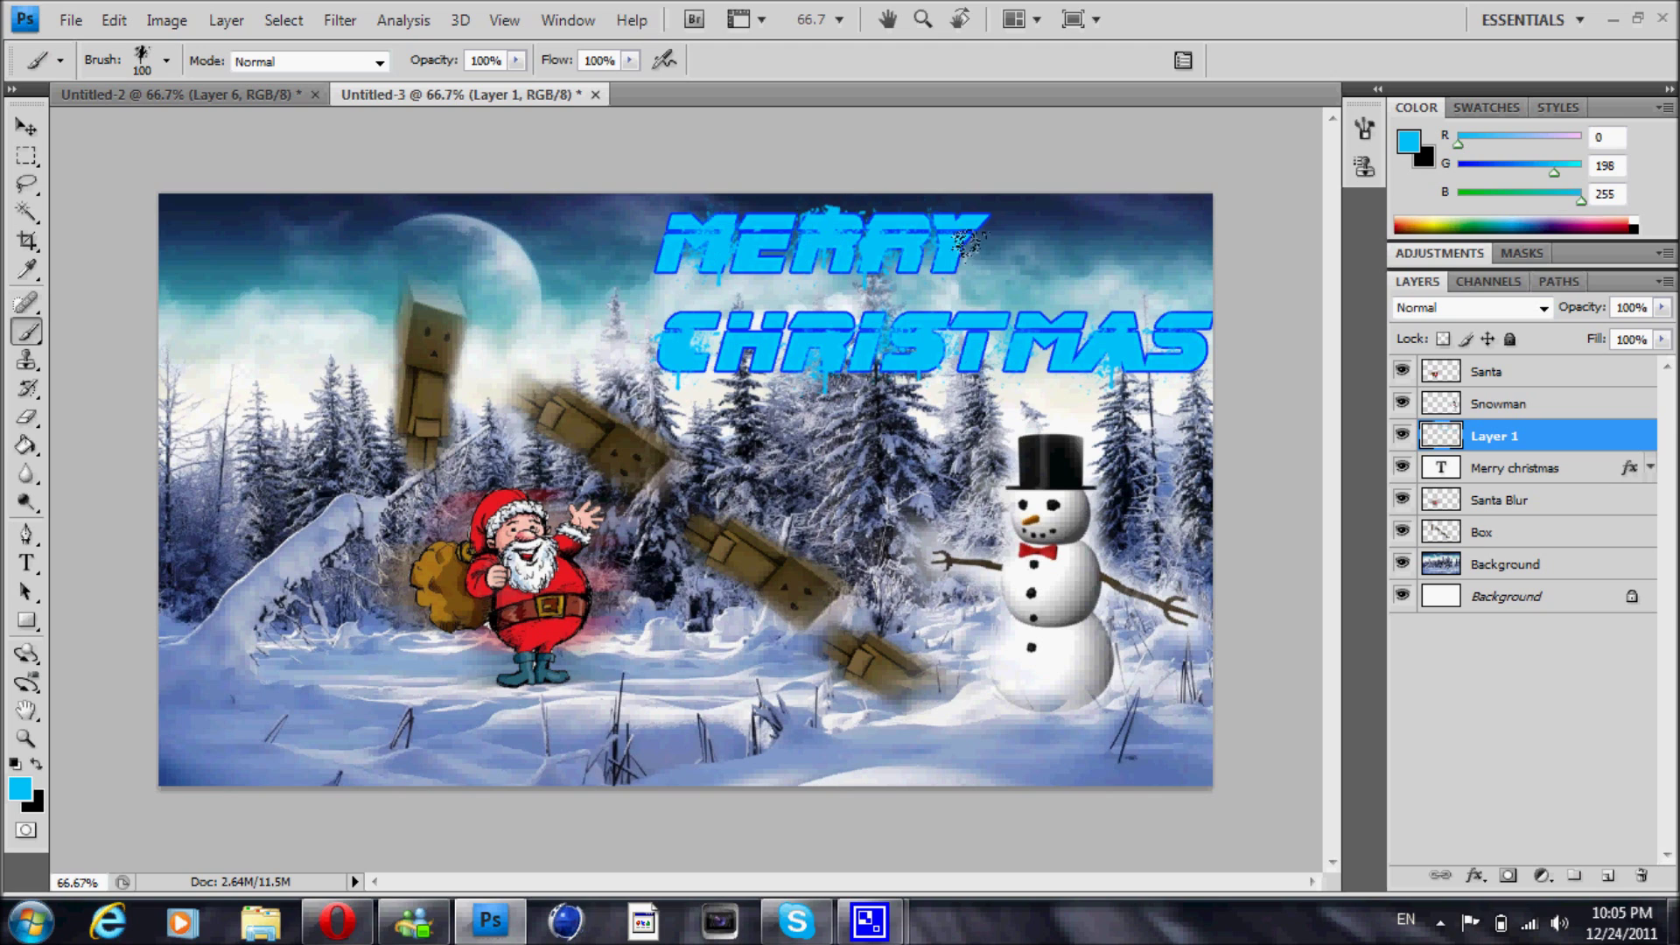
left_click_drag(1433, 456, 1436, 481)
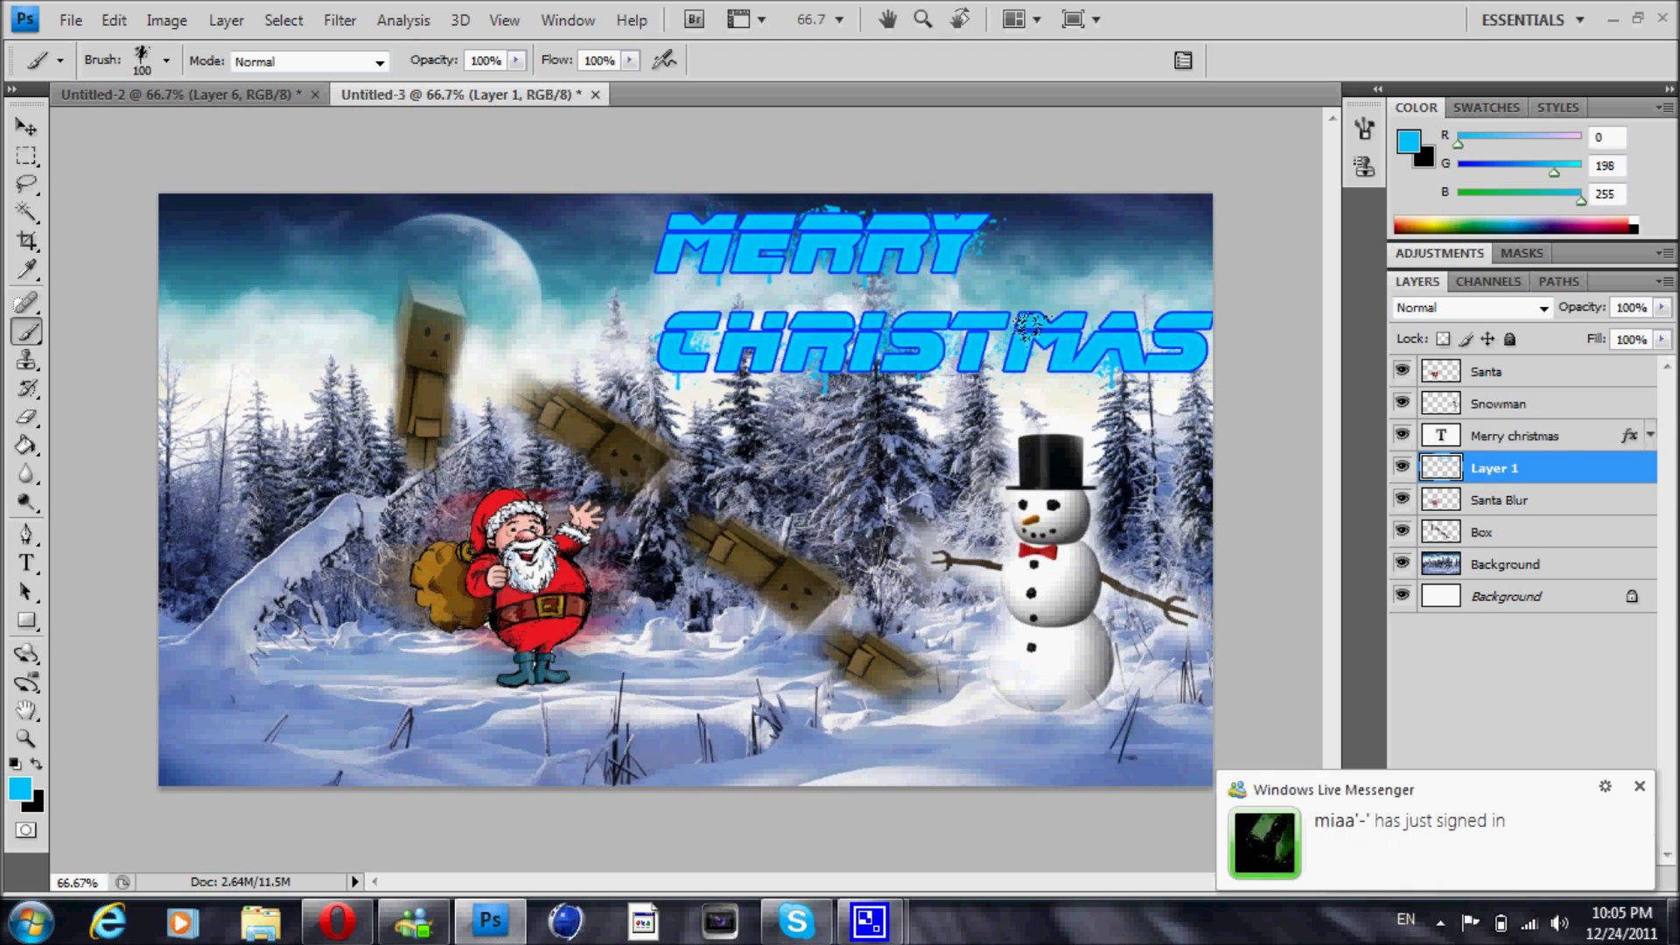
Create a new layer above the splatter layer and choose a 9 px brush
left_click(27, 126)
left_click(1608, 876)
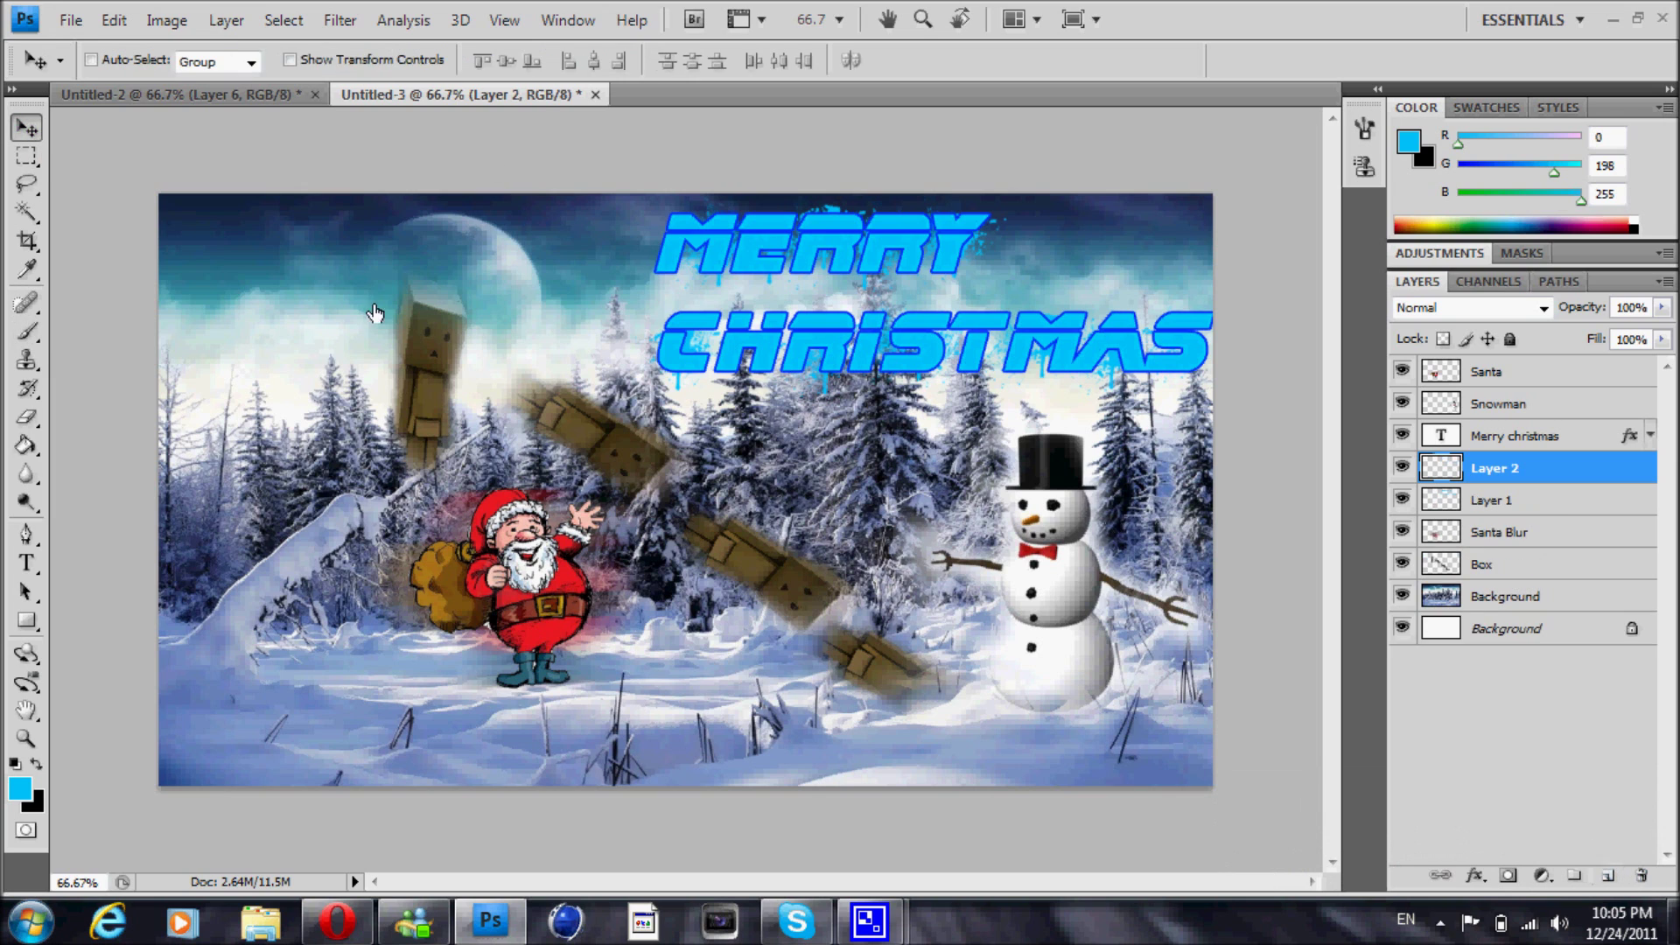
left_click(29, 333)
left_click(165, 60)
left_click_drag(281, 381, 281, 338)
left_click(87, 336)
left_click(162, 66)
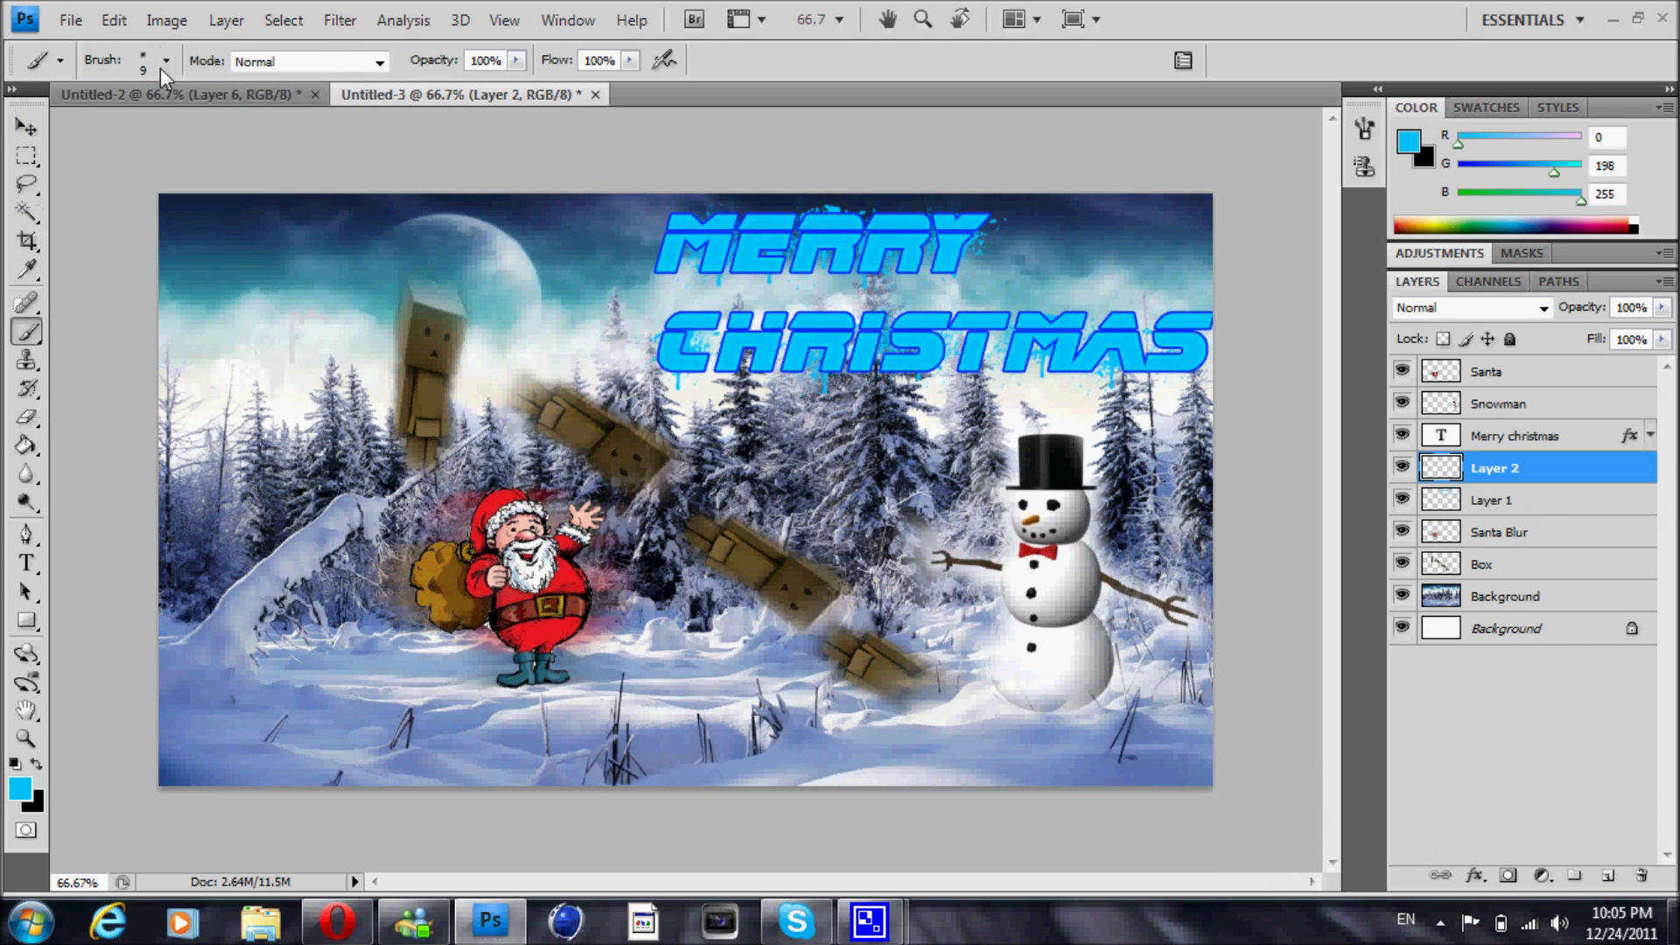
Reset the foreground and background colours to default and swap them so white is the painting colour
left_click(37, 764)
left_click(17, 764)
left_click(22, 789)
left_click(1115, 212)
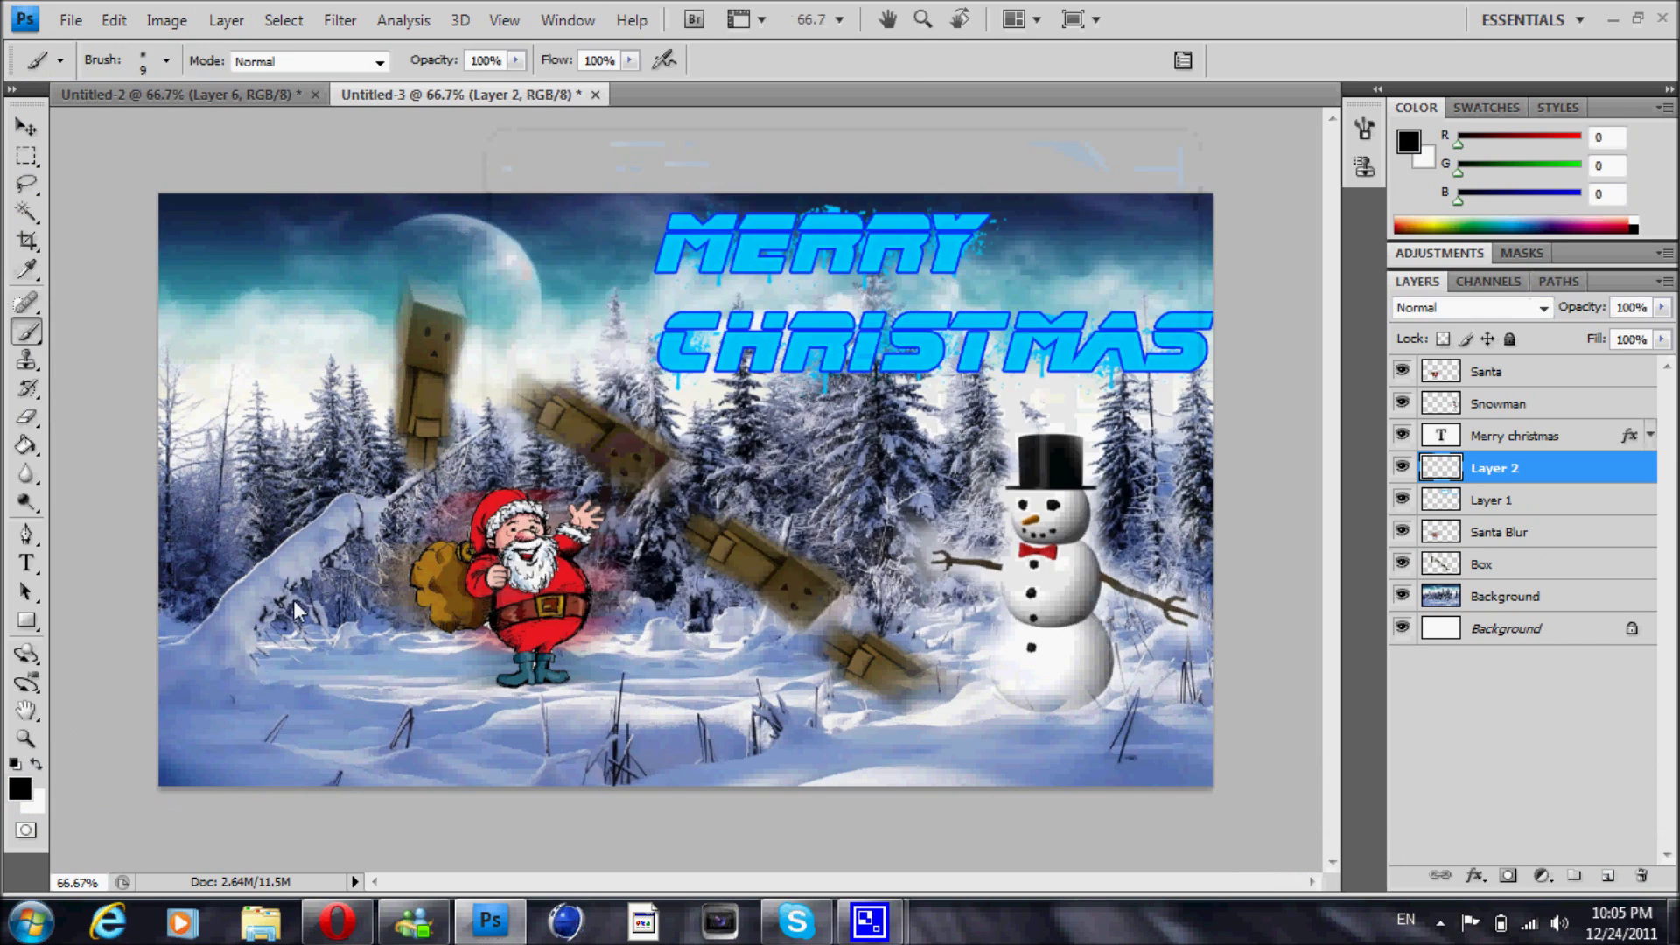
key("x")
Try painting a few white brush strokes across the sky around the moon
left_click(241, 225)
left_click_drag(272, 228, 356, 285)
left_click(425, 261)
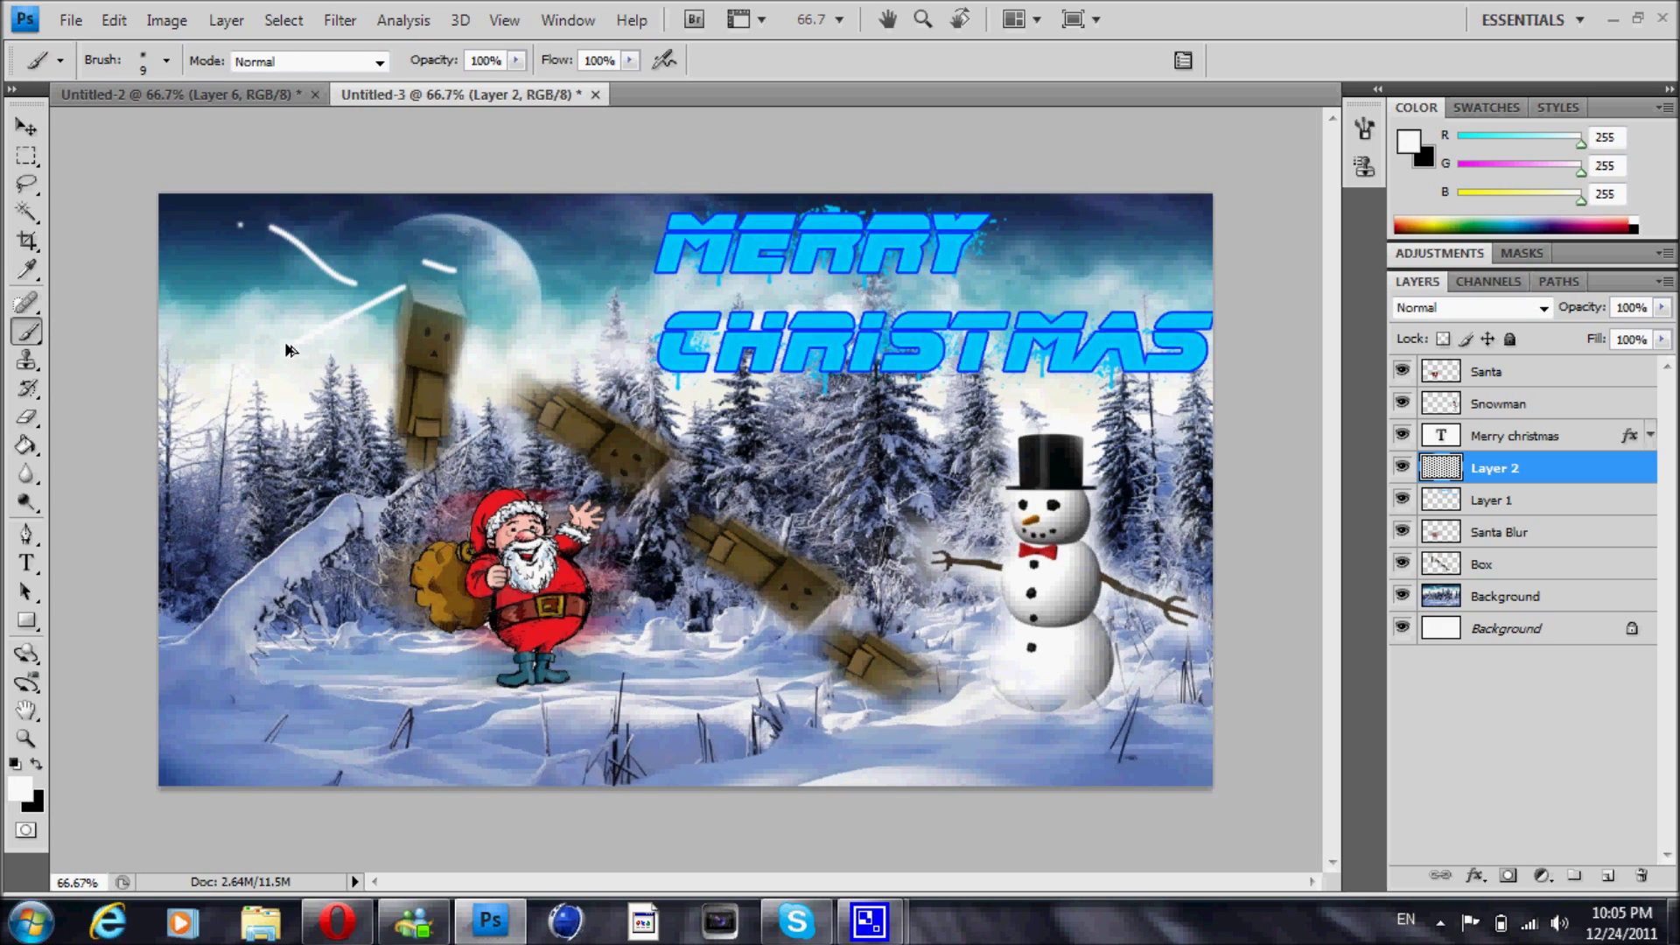
Give the brush Scattering and Shape Dynamics with 26% size jitter and 42% roundness jitter
left_click(1183, 60)
left_click(962, 229)
left_click(967, 206)
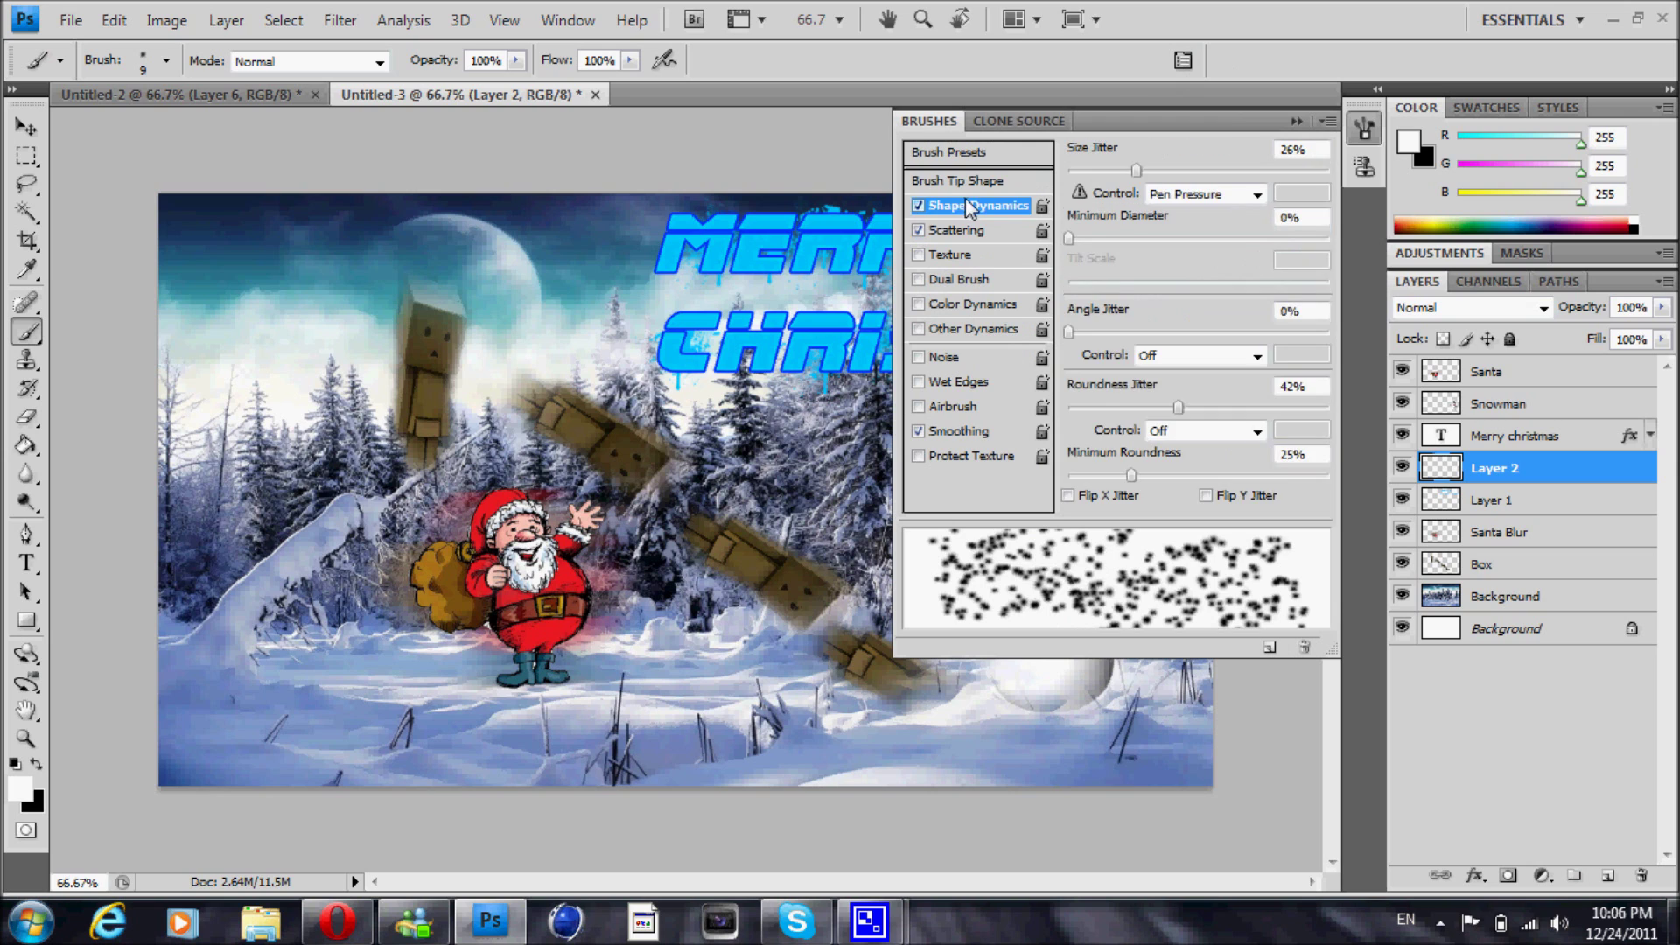
left_click(991, 181)
left_click(1298, 120)
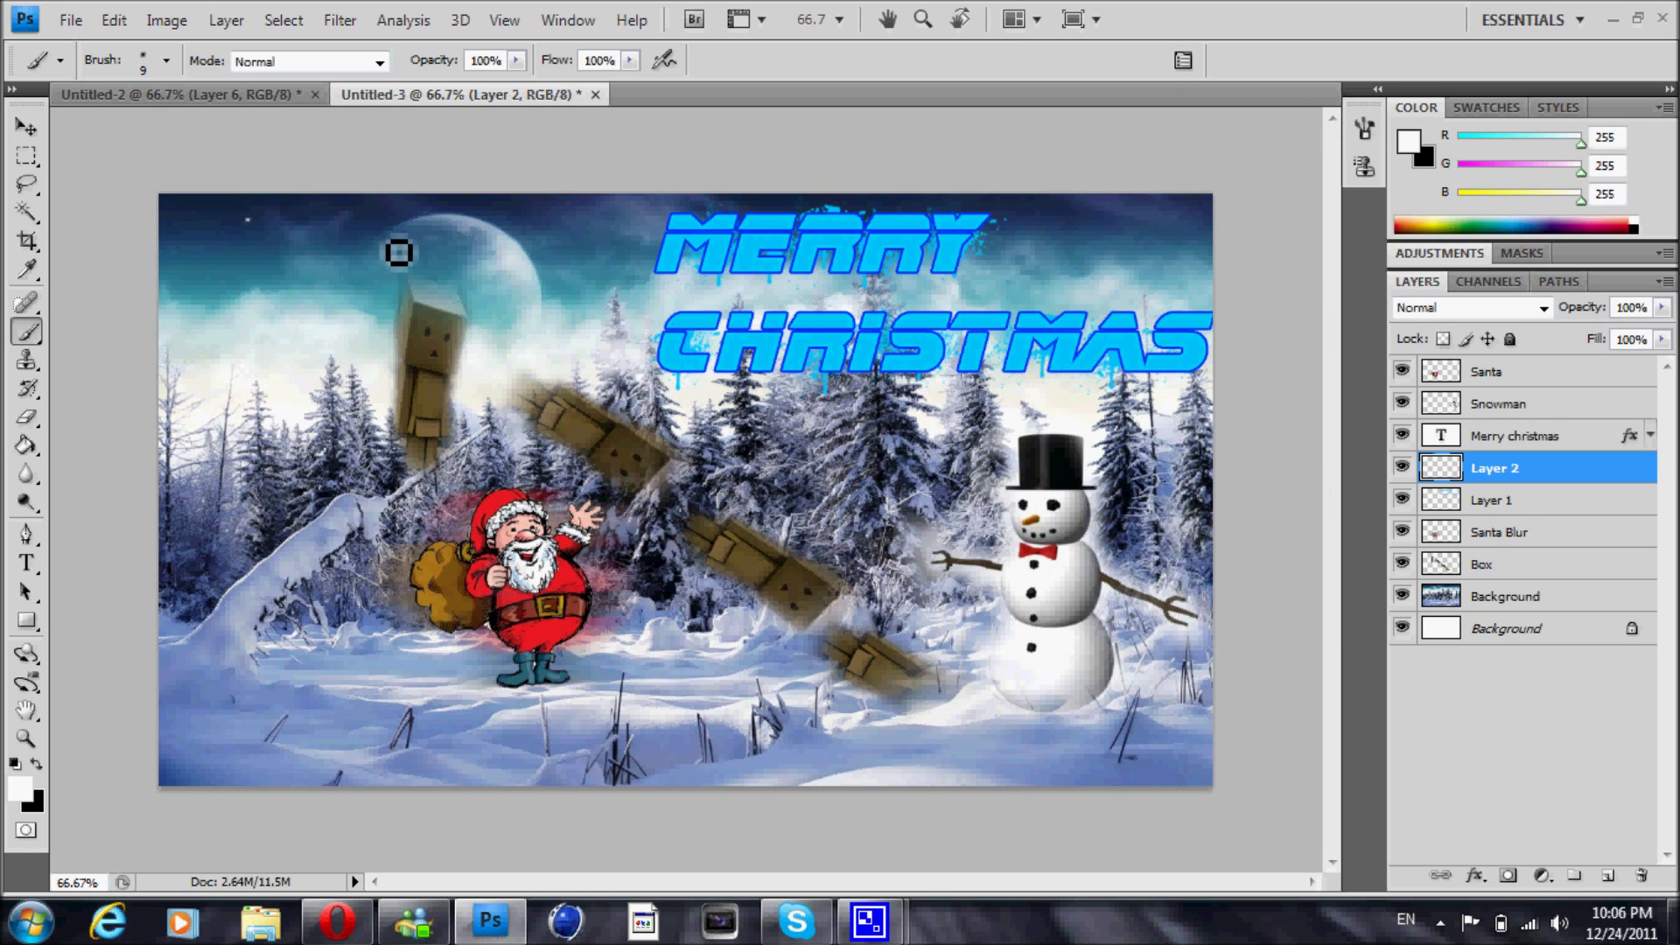
Try painting scattered snowflakes over the sky and robots, and delete that snow layer
left_click_drag(697, 495, 394, 407)
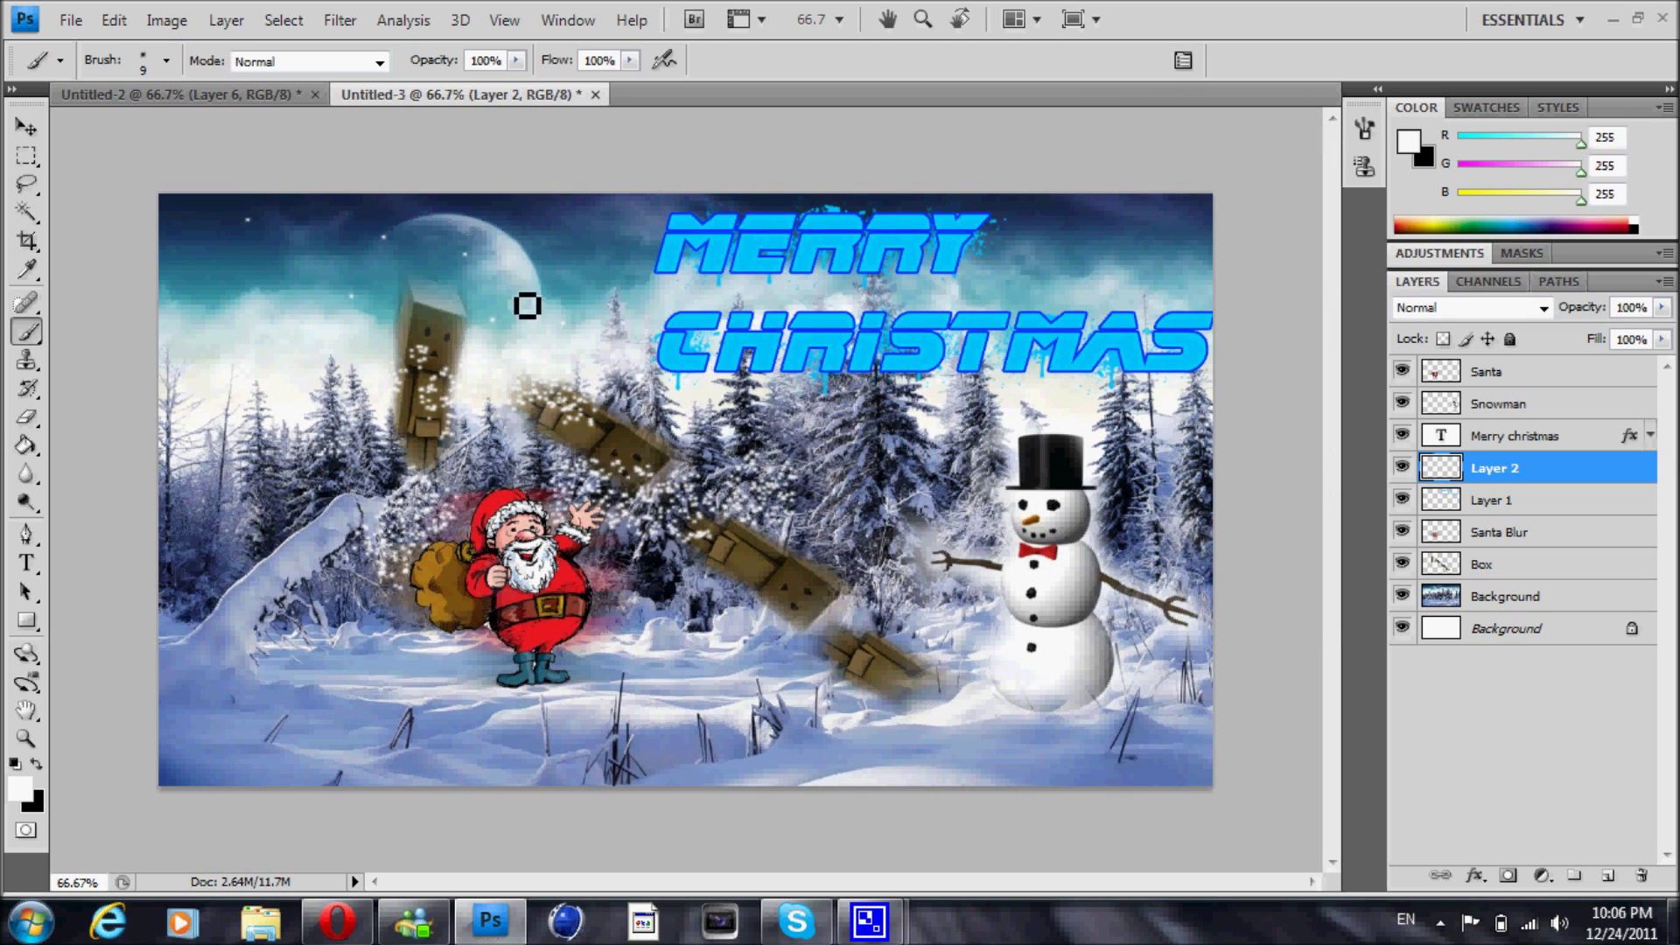
left_click_drag(595, 289, 665, 280)
left_click_drag(1094, 263, 1006, 302)
left_click_drag(385, 267, 310, 271)
mouse_move(221, 370)
left_mouse_down()
mouse_move(596, 271)
mouse_move(443, 232)
left_mouse_up()
mouse_move(1486, 472)
left_mouse_down()
mouse_move(1472, 371)
mouse_move(1491, 581)
mouse_move(1642, 875)
left_mouse_up()
Add a new layer with a few white snow dabs and move it to the top of the layer stack
left_click(1607, 875)
left_click(366, 322)
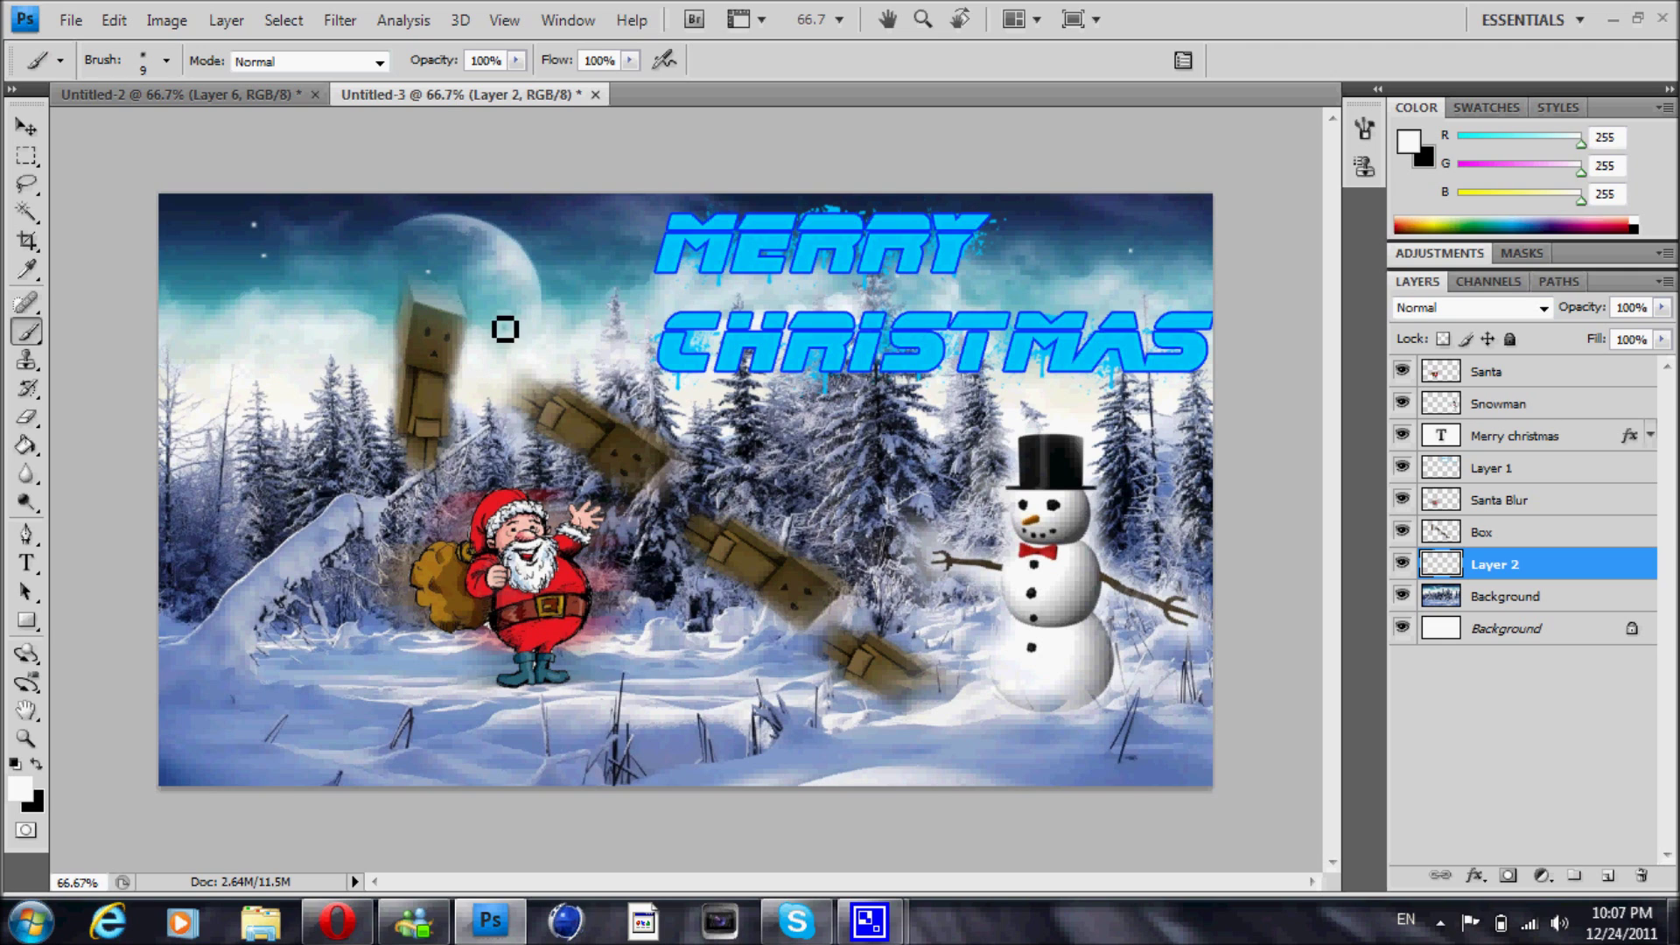
left_click(901, 670)
key("ctrl+shift+bracketright")
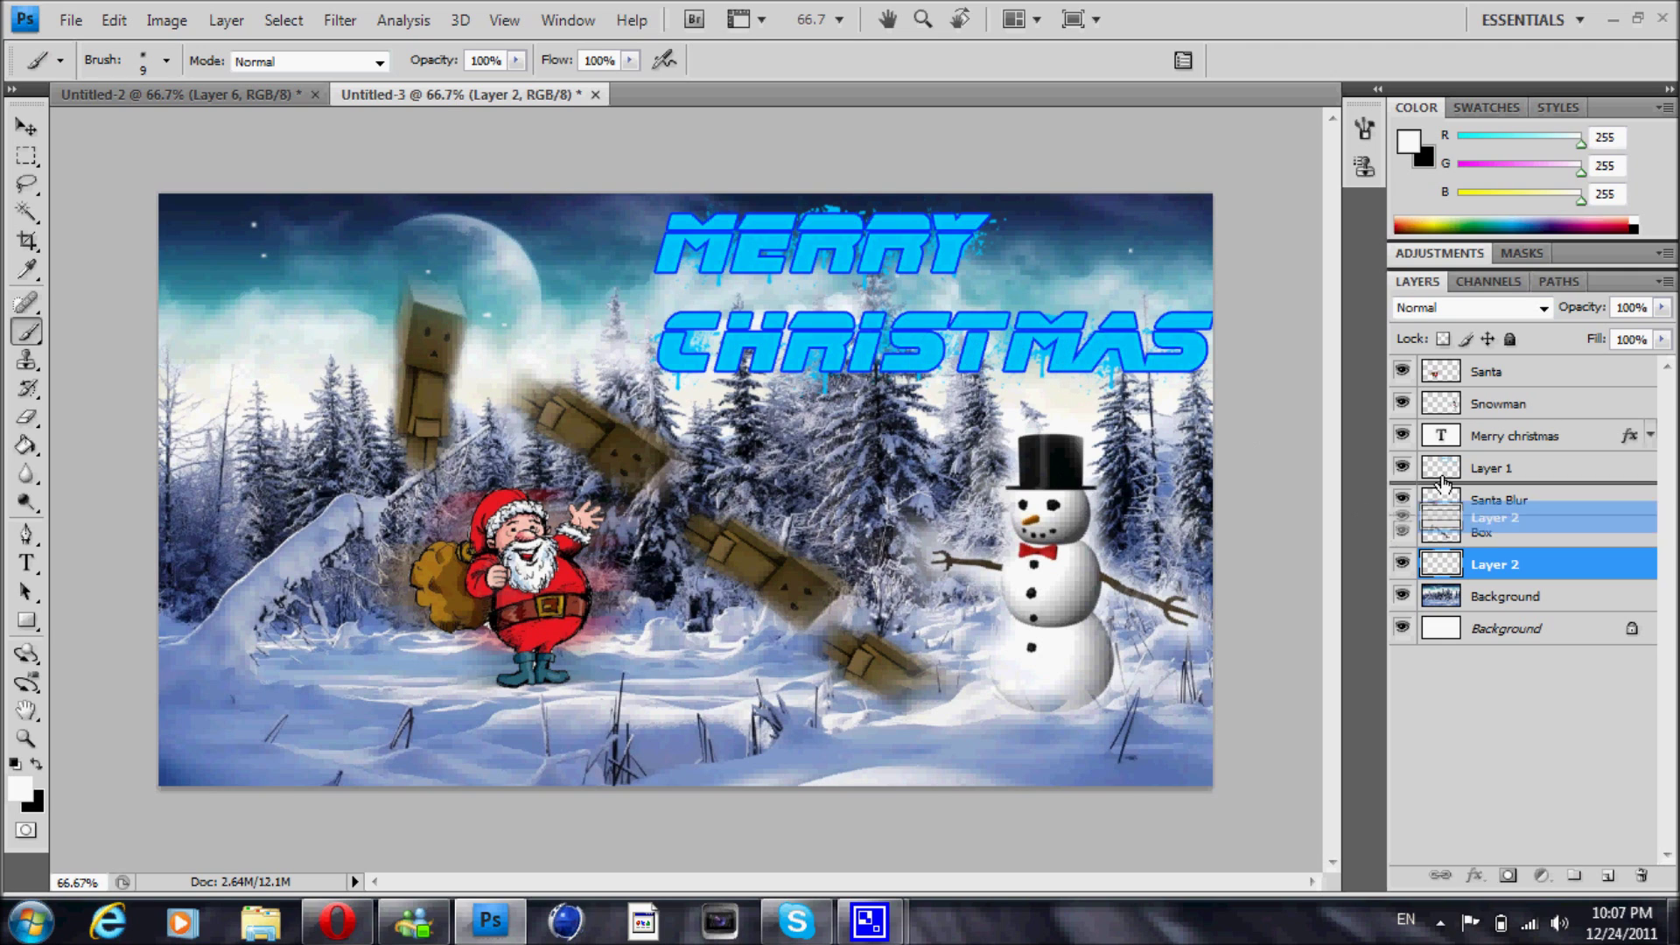
Dab small snowflake clusters around the moon, the robots, the snowy log and Santa's boots
left_click(226, 261)
left_click(492, 215)
left_click(428, 246)
left_click(756, 574)
left_click(651, 466)
left_click(343, 559)
left_click_drag(558, 618, 547, 674)
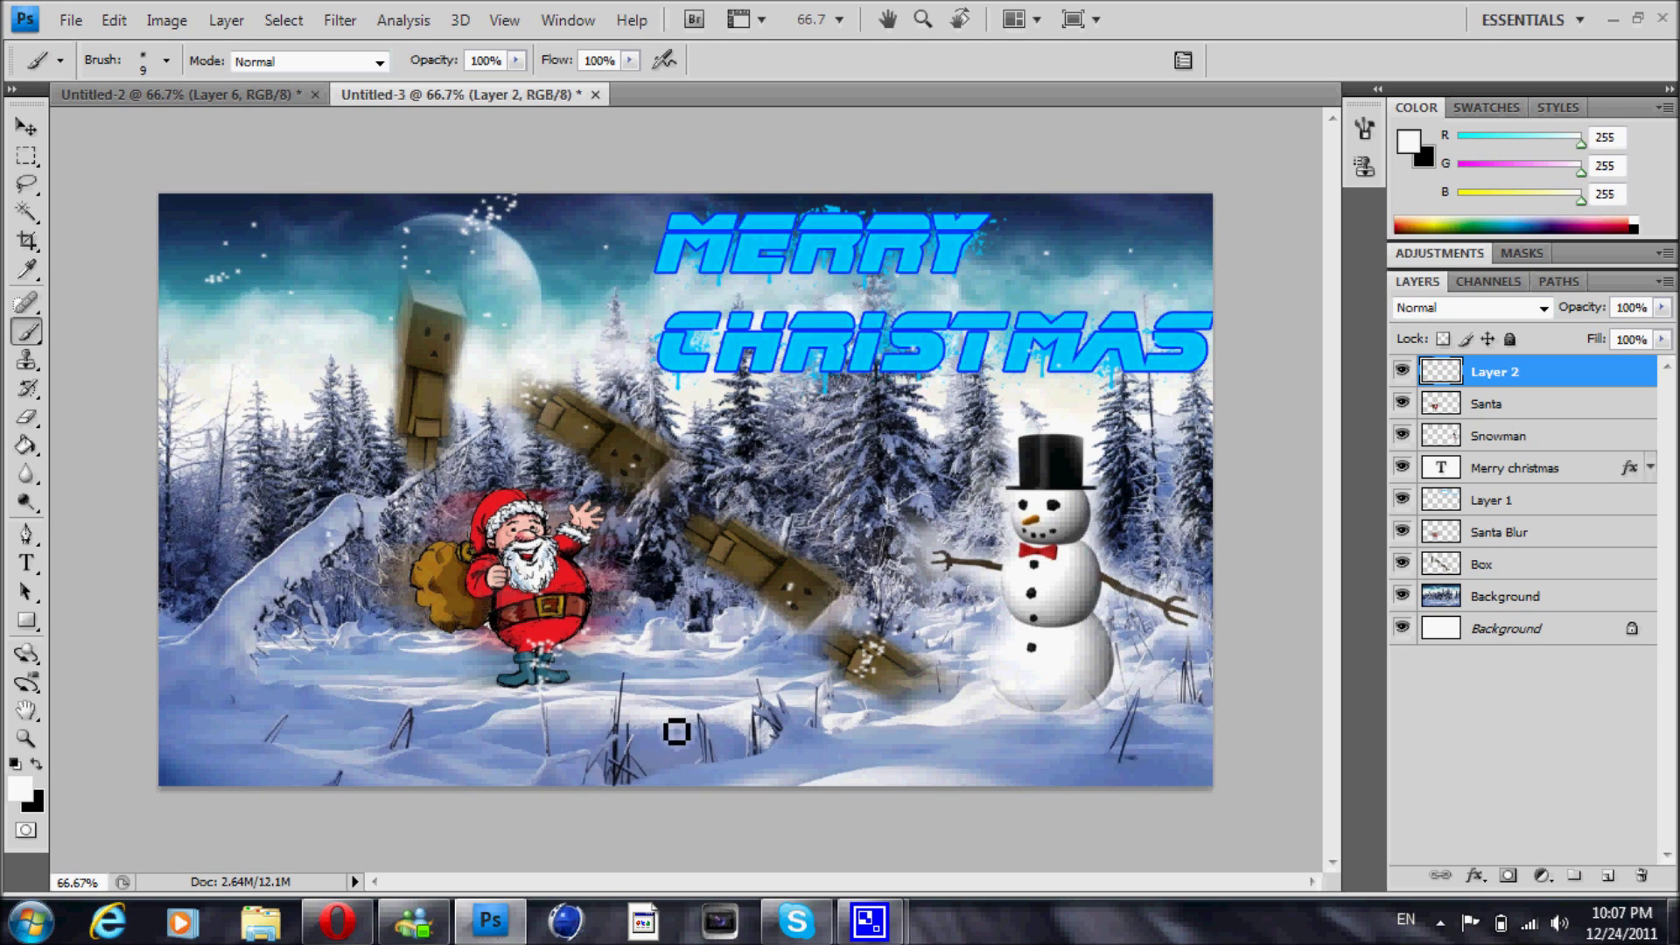
Dab snowflakes on the foreground snow and cover the whole upper sky and MERRY lettering with falling snow
left_click(962, 744)
left_click(573, 740)
mouse_move(1035, 254)
left_mouse_down()
mouse_move(982, 307)
mouse_move(968, 207)
mouse_move(612, 266)
mouse_move(304, 239)
mouse_move(446, 274)
mouse_move(271, 270)
mouse_move(600, 255)
mouse_move(537, 253)
mouse_move(622, 297)
mouse_move(1208, 237)
mouse_move(1234, 255)
mouse_move(771, 331)
mouse_move(143, 334)
mouse_move(352, 345)
mouse_move(543, 312)
mouse_move(541, 267)
left_mouse_up()
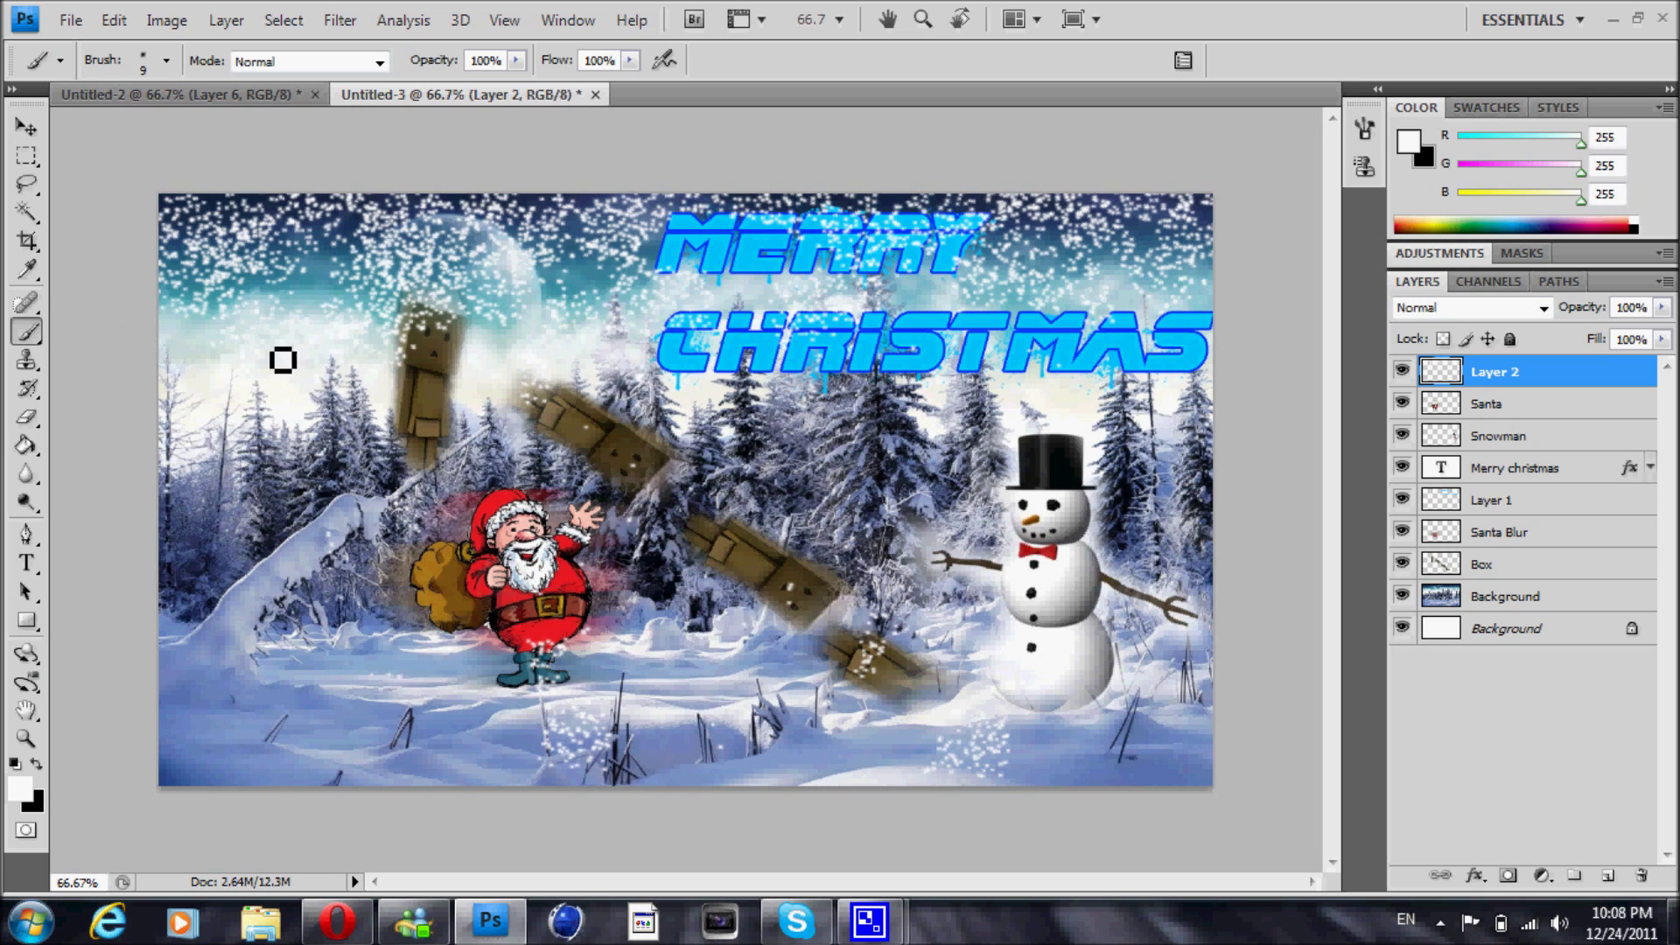
Dab more snowflakes over the treetops and the CHRISTMAS lettering, and undo the last long stroke
left_click(553, 455)
left_click(775, 409)
left_click(1105, 364)
left_click(982, 390)
left_click(899, 378)
mouse_move(962, 419)
left_mouse_down()
mouse_move(1214, 436)
mouse_move(1198, 358)
mouse_move(940, 489)
mouse_move(1101, 736)
mouse_move(682, 758)
left_mouse_up()
key("ctrl+z")
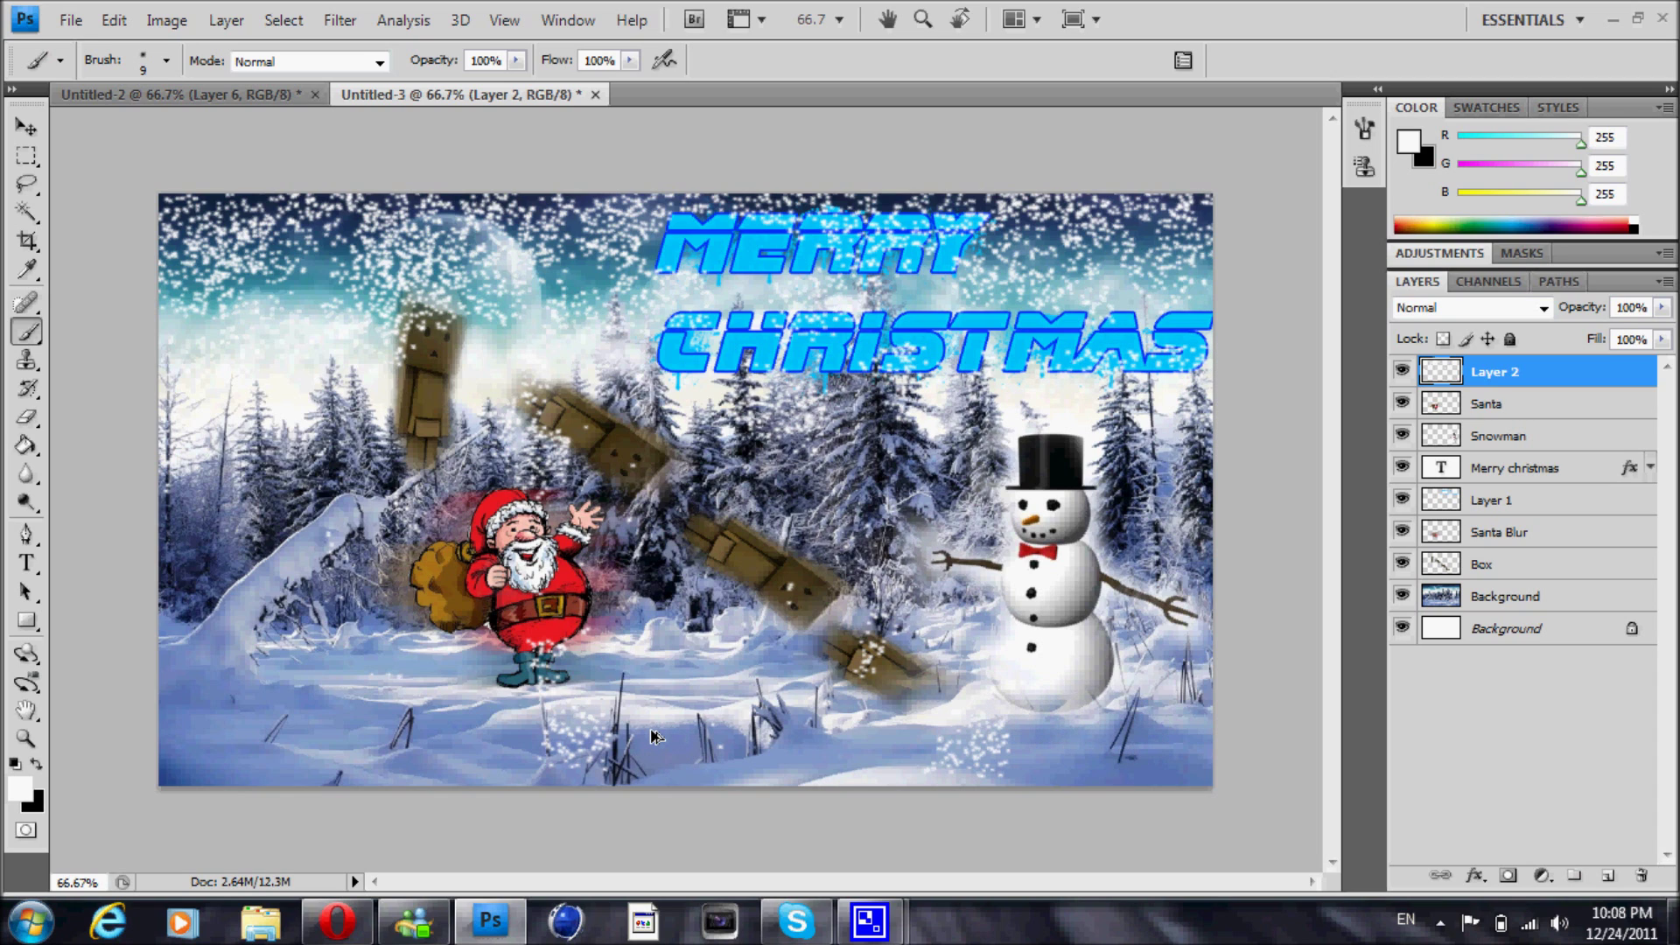
Erase the snowflakes from the foreground snow and Santa's boots, and brush new ones over the trees, snowy log and snowman's hat
key("e")
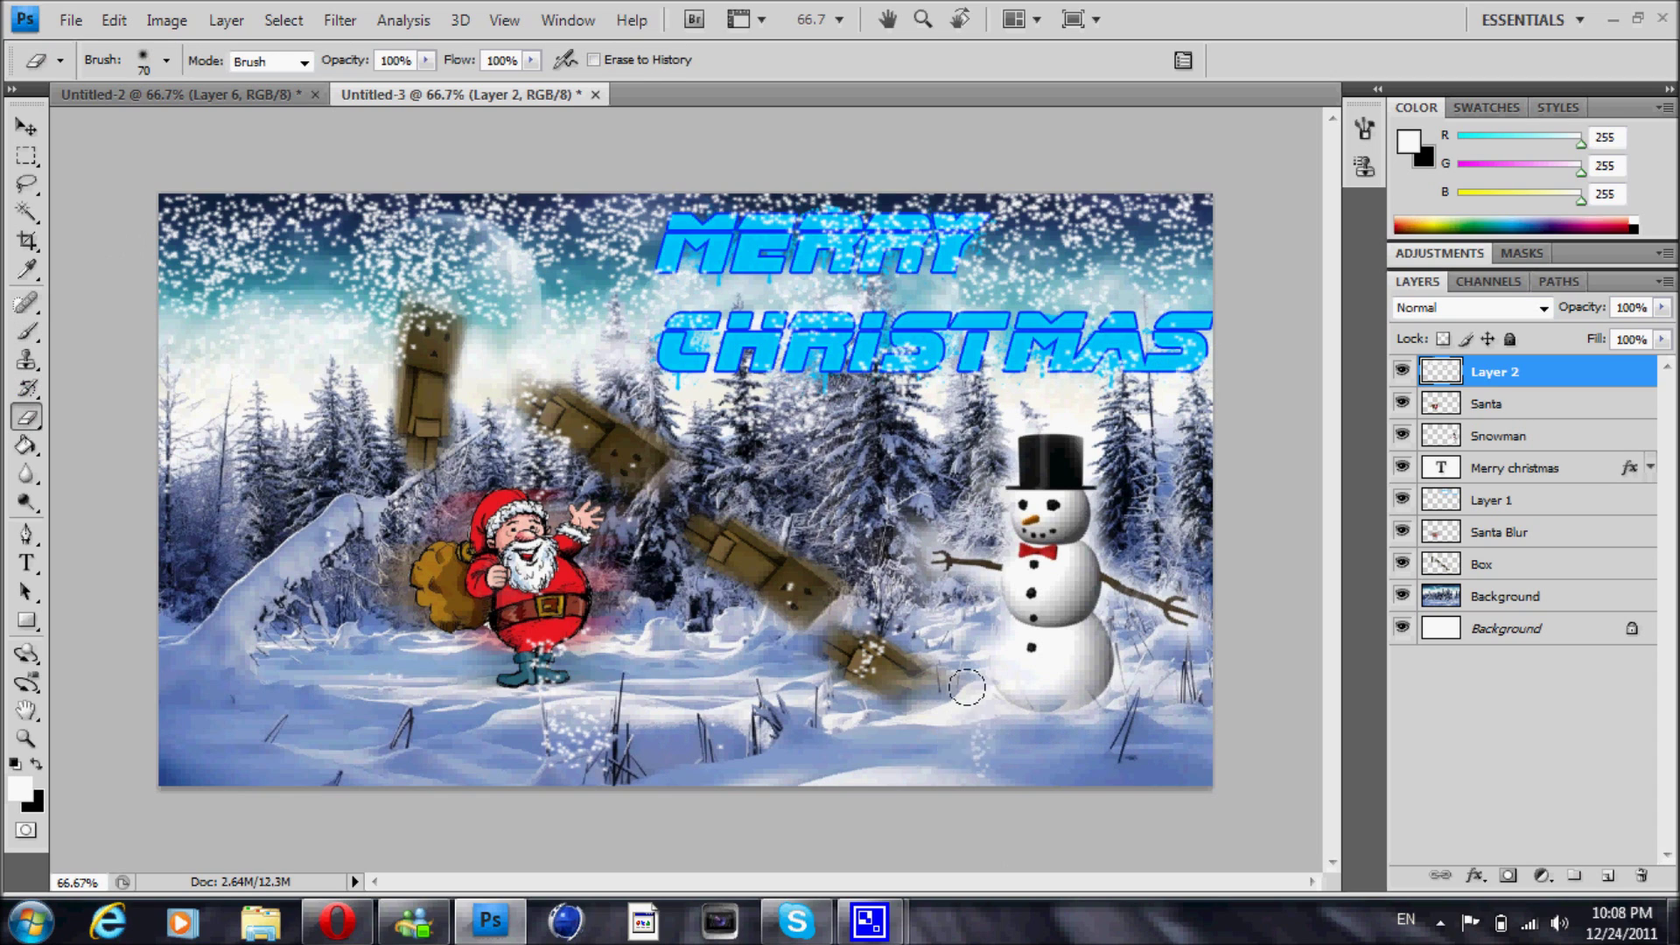
left_click(28, 334)
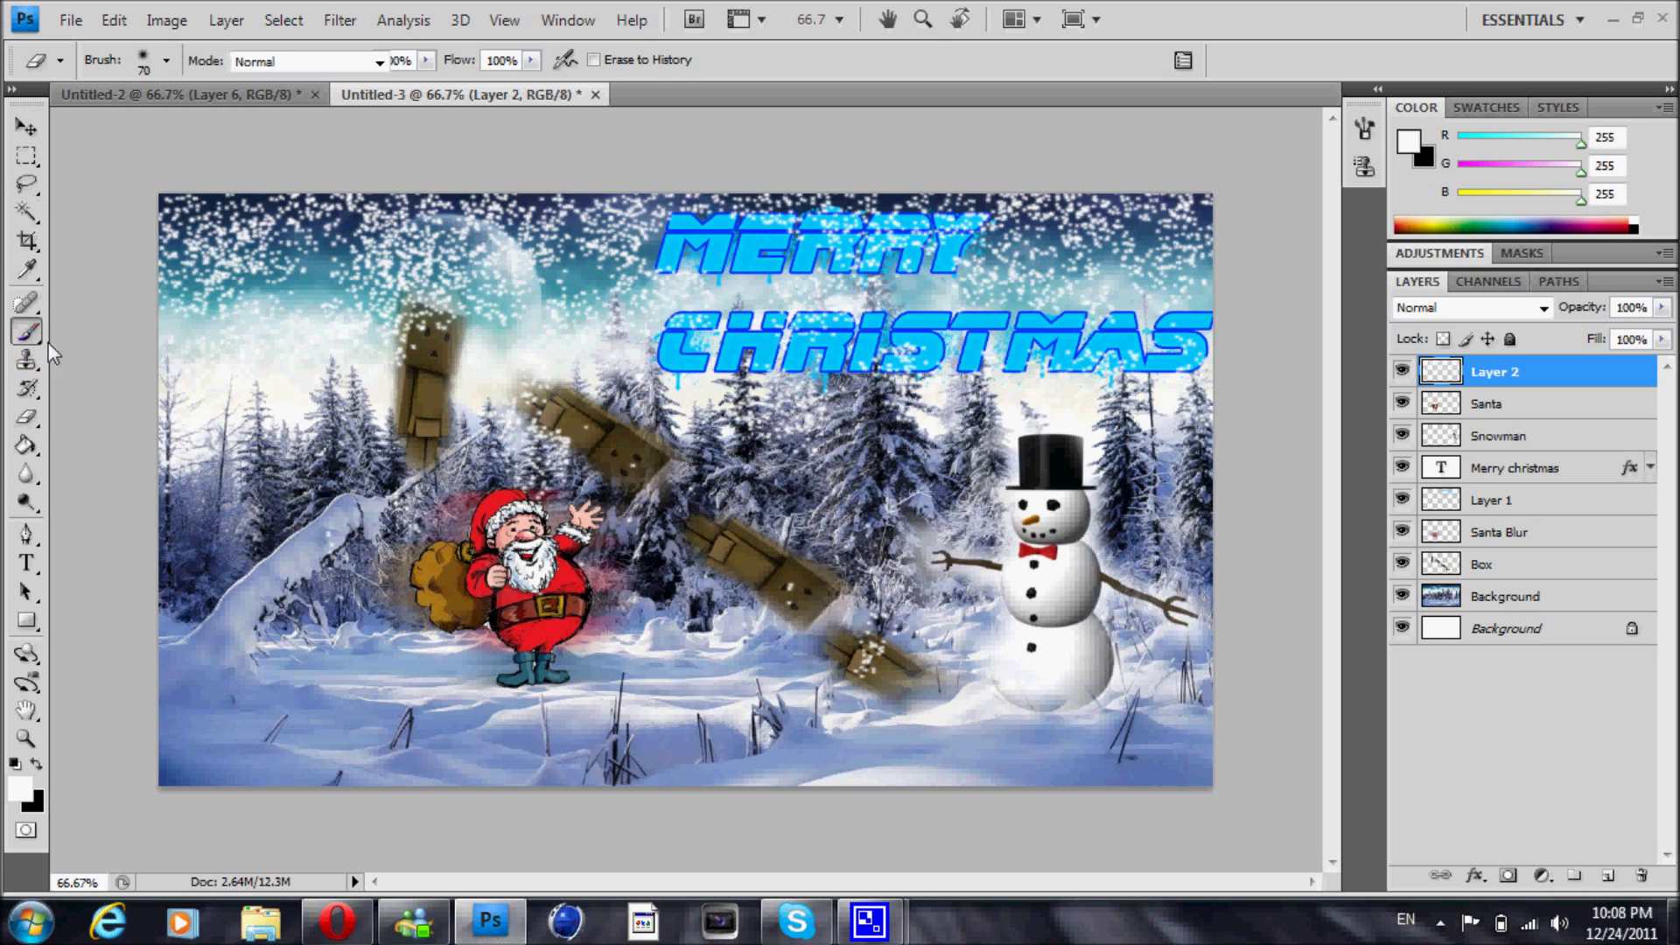
left_click_drag(1078, 494, 786, 444)
mouse_move(346, 499)
left_mouse_down()
mouse_move(271, 454)
mouse_move(262, 543)
left_mouse_up()
left_click_drag(899, 482, 774, 538)
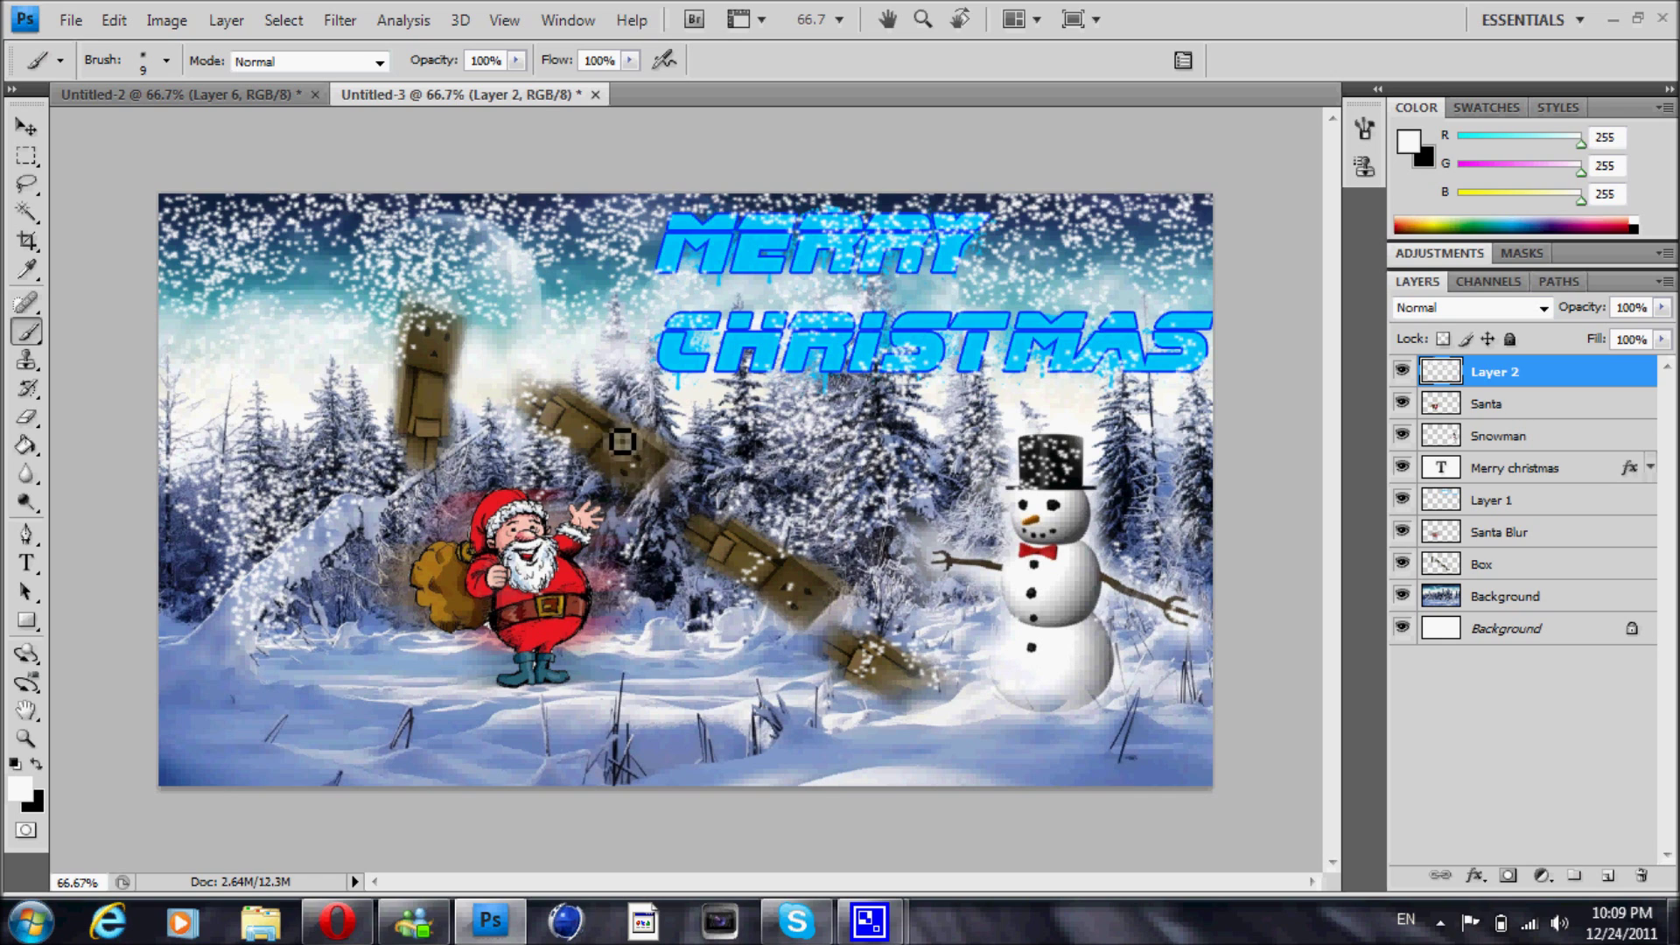
Set Layer 2's opacity to 70% and place the Box layer directly below it in the layer stack
key("v")
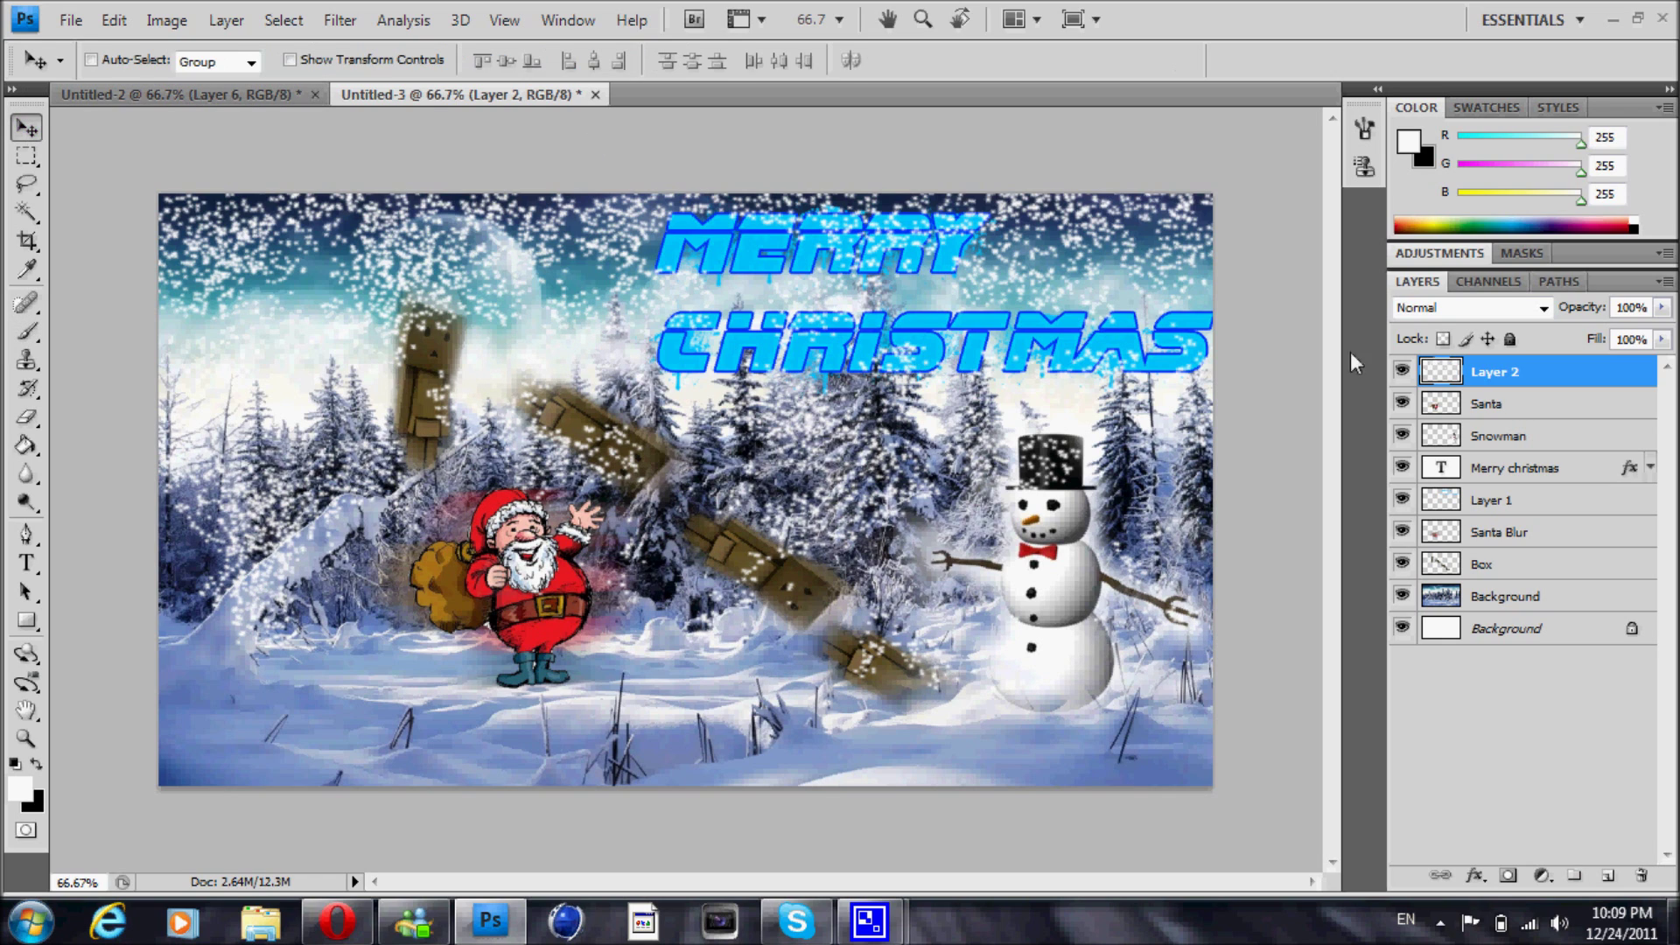
left_click_drag(1482, 564, 1490, 409)
type("70")
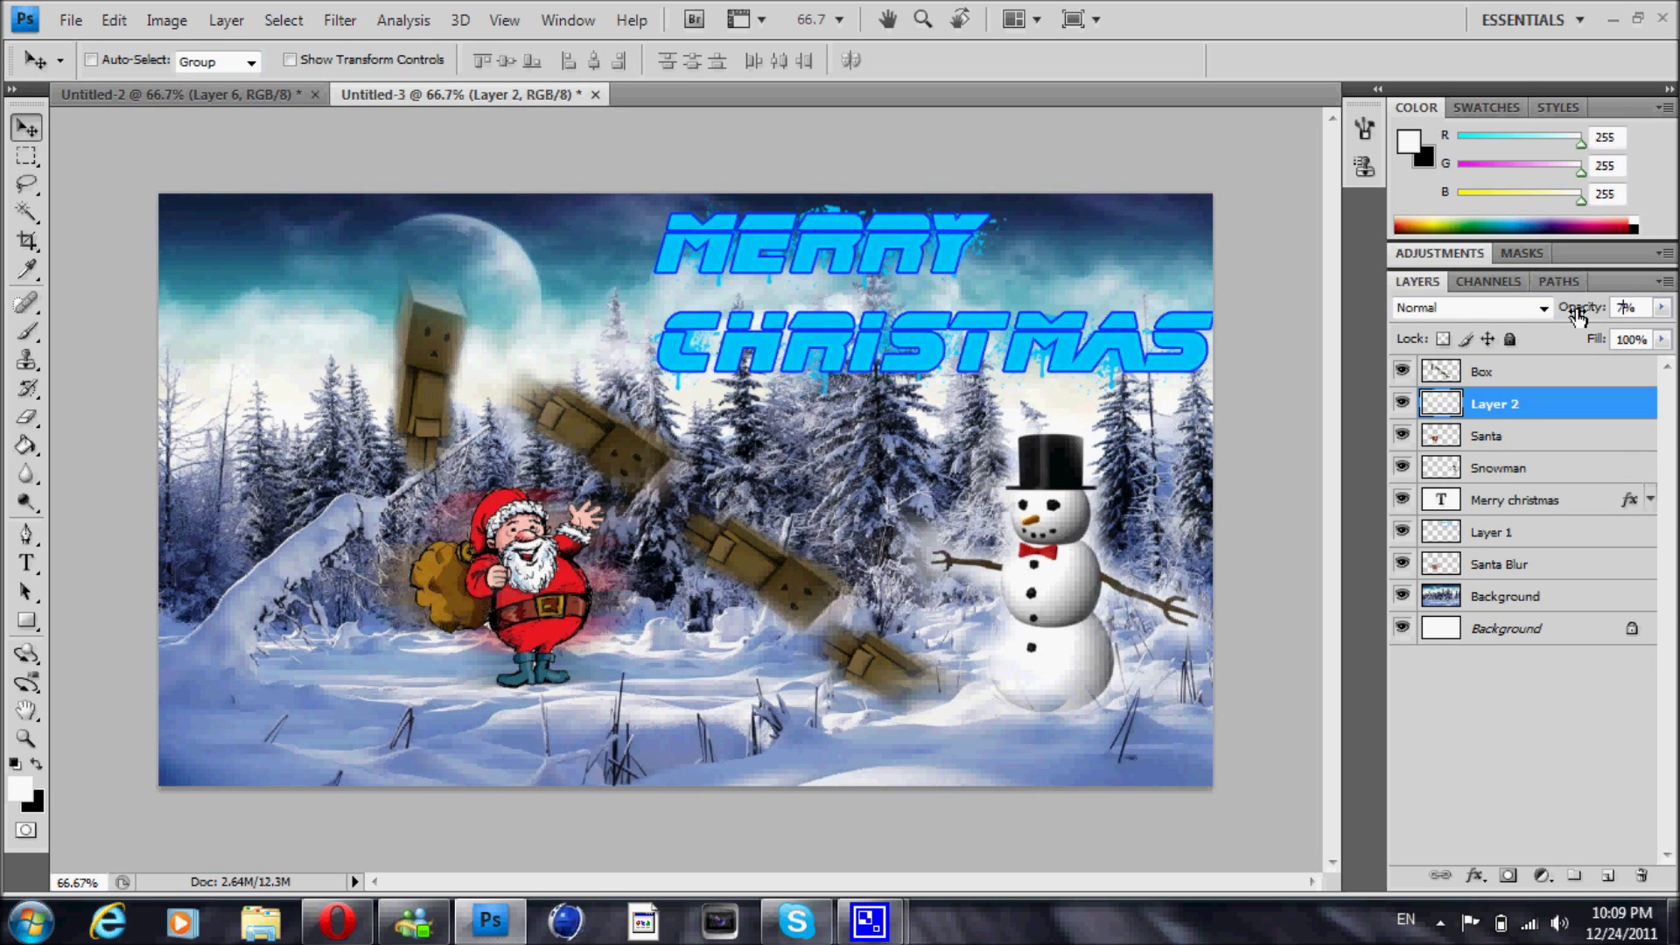
key("Return")
left_click_drag(1492, 373, 1494, 425)
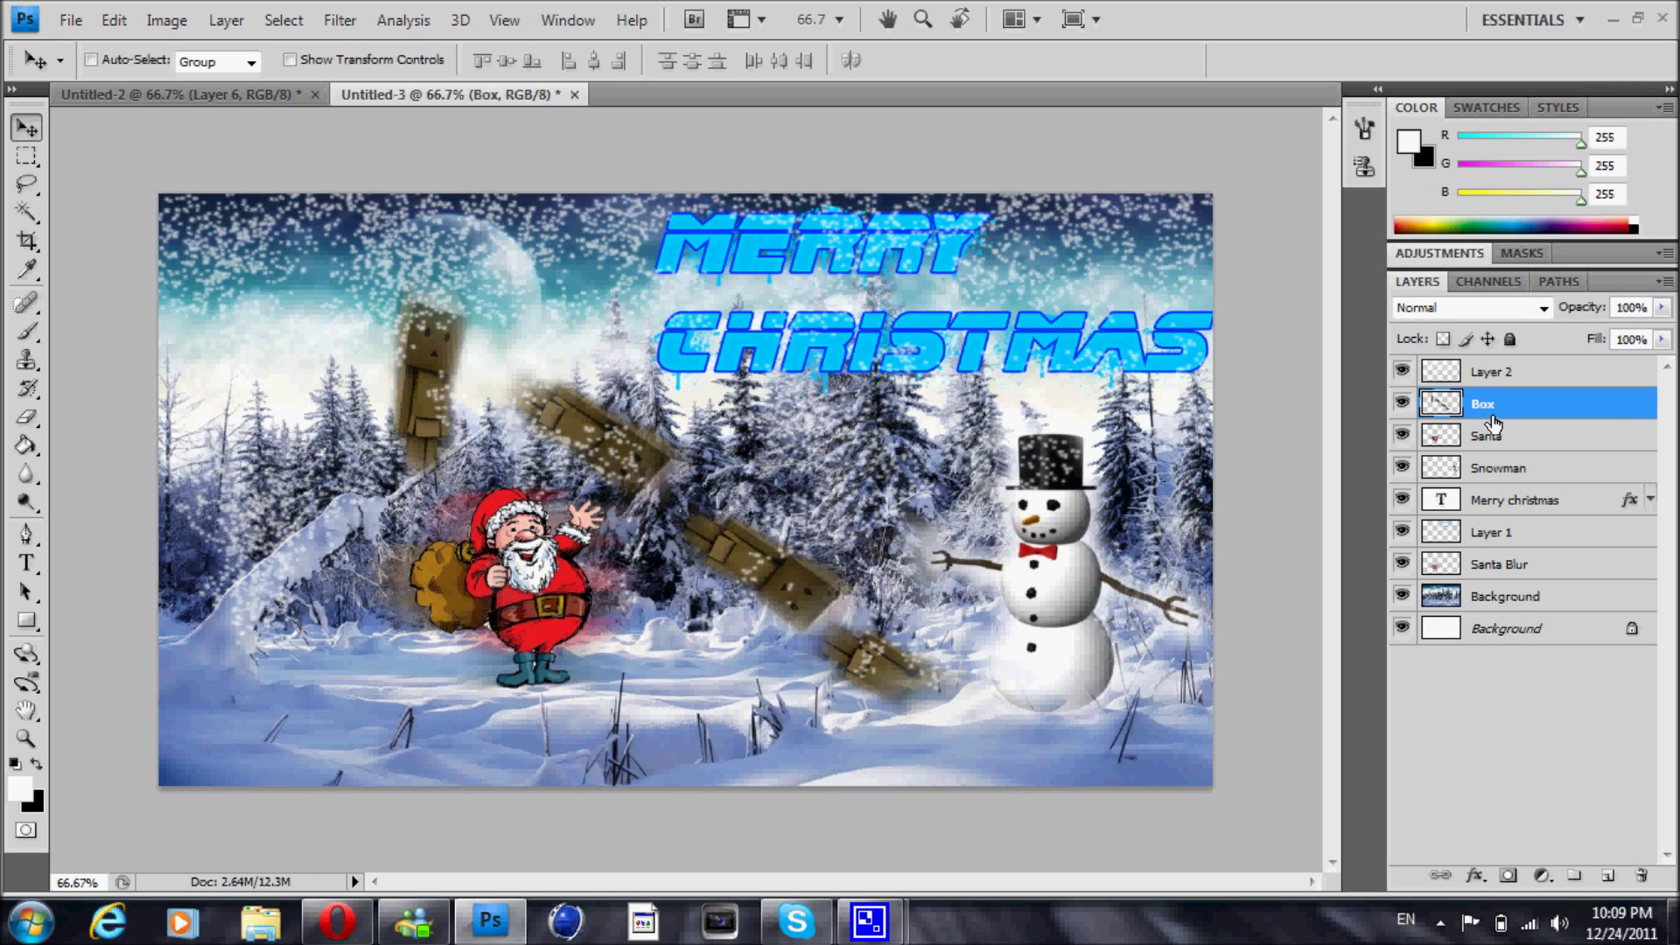
left_click(1491, 377)
key("e")
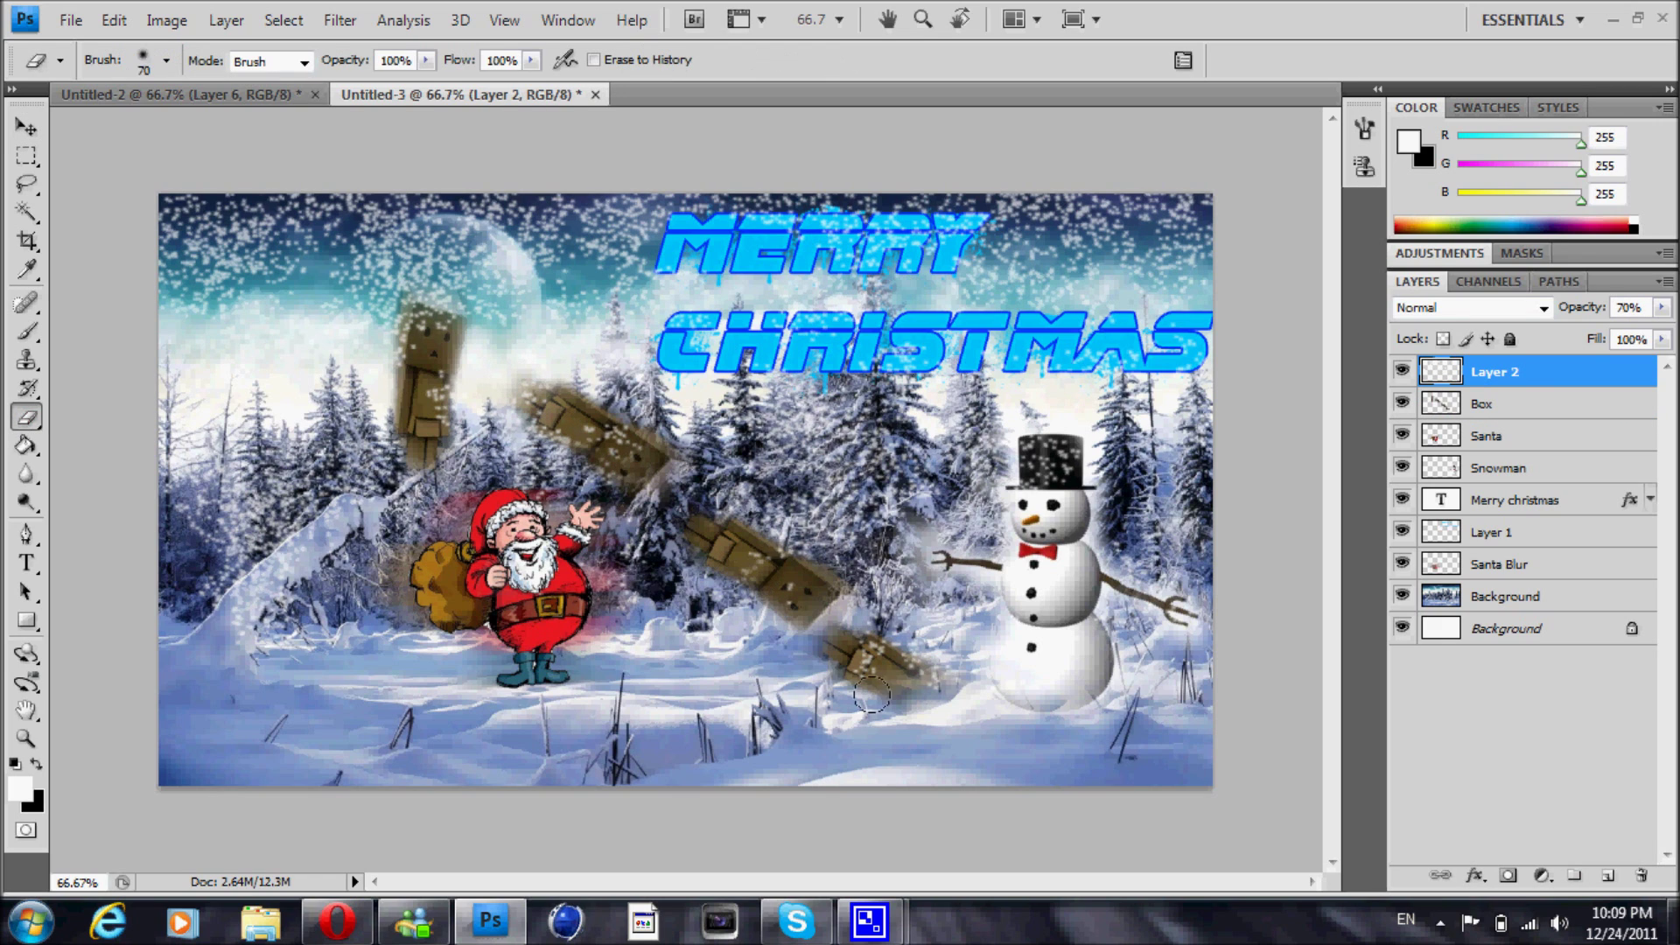
key("v")
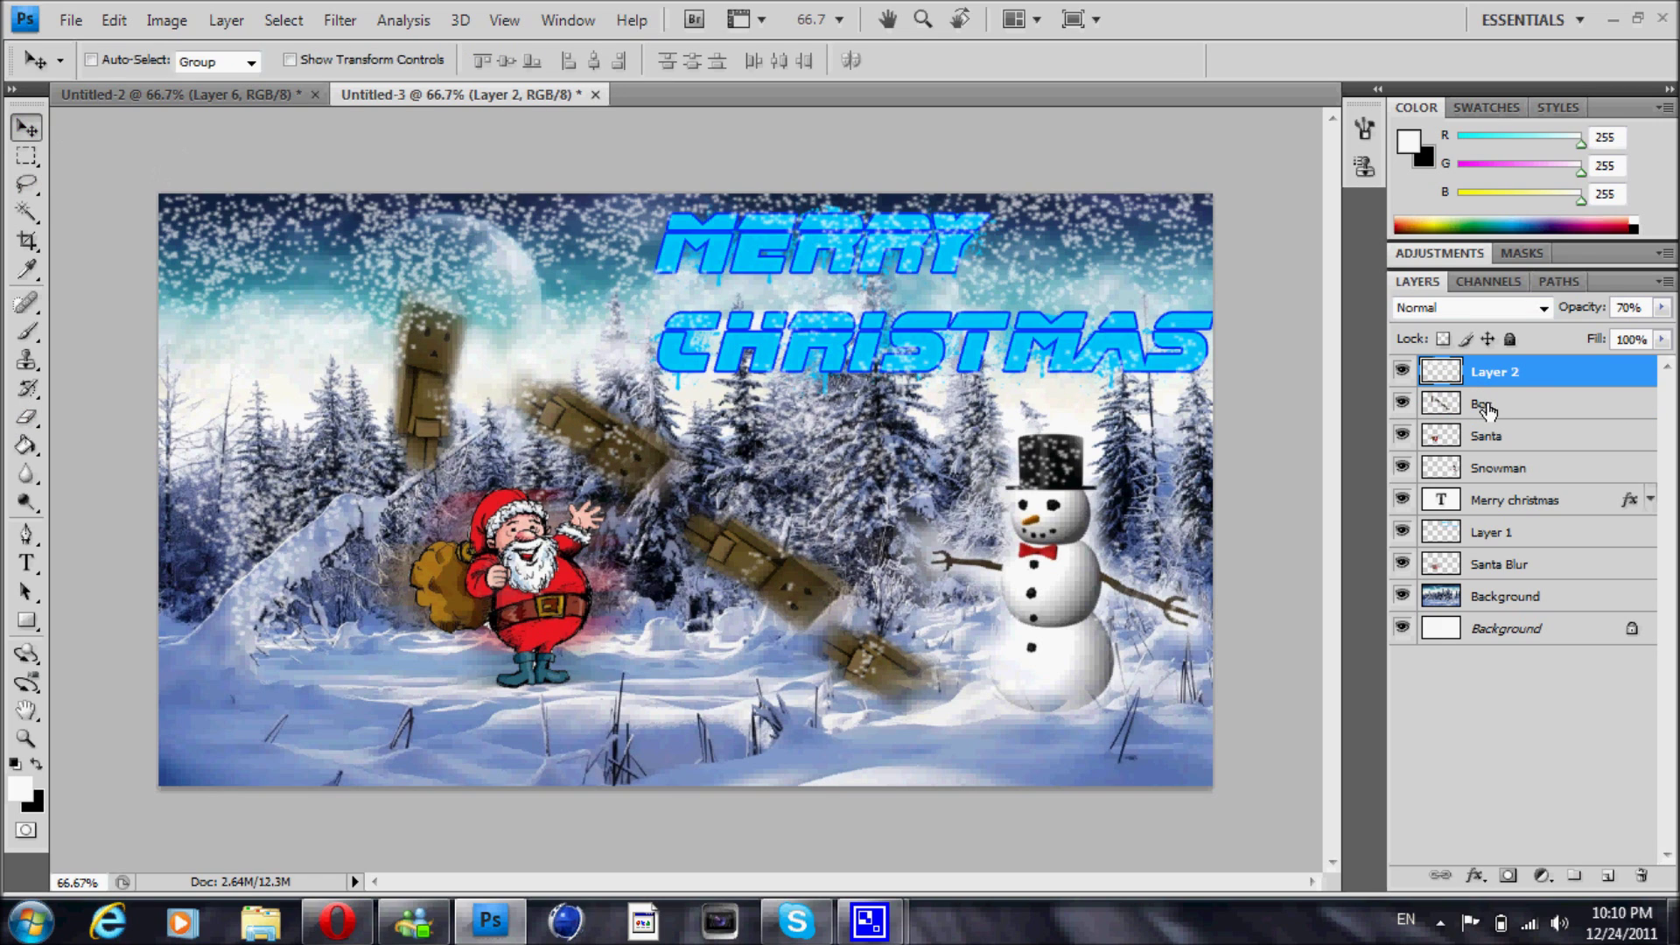
Lower the Box layer's opacity to fade the robots, and add a new empty layer above it
left_click(1487, 407)
left_click_drag(1598, 308, 1596, 312)
left_click(1610, 877)
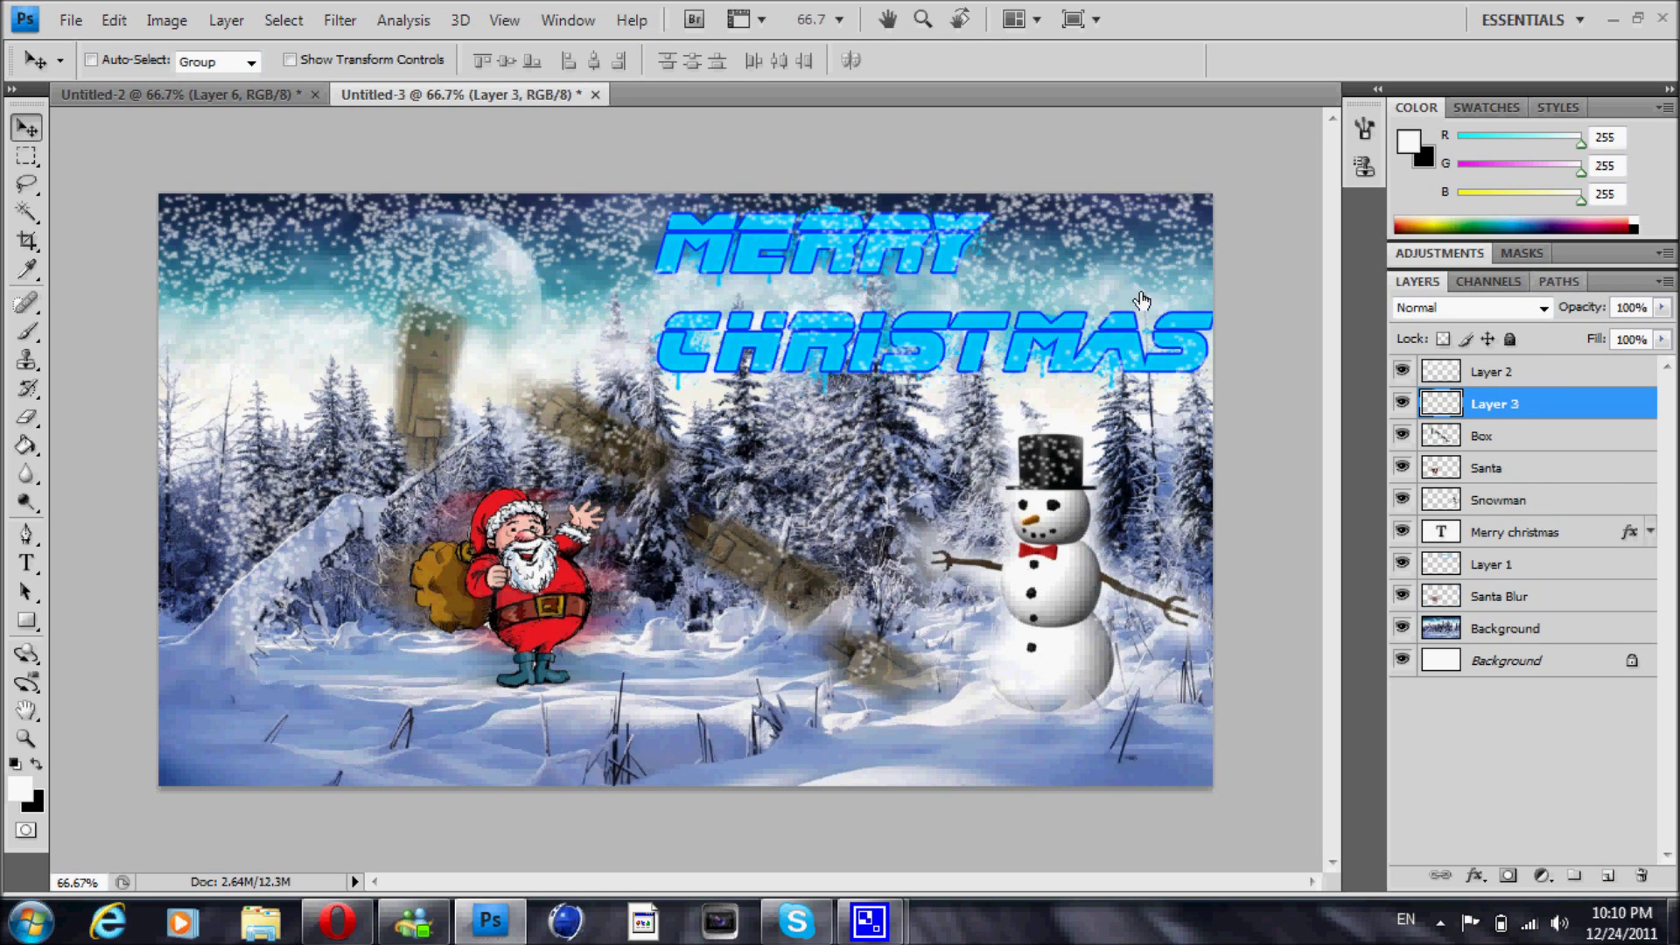
Brush more snowflakes over Santa, the snowy log and the trees on Layer 2, and rename the layer Snow
left_click(1505, 372)
left_click(26, 332)
mouse_move(478, 610)
left_mouse_down()
mouse_move(599, 651)
mouse_move(472, 617)
mouse_move(450, 590)
mouse_move(483, 628)
left_mouse_up()
left_click_drag(199, 598, 189, 530)
left_click_drag(914, 460, 896, 488)
left_click(885, 749)
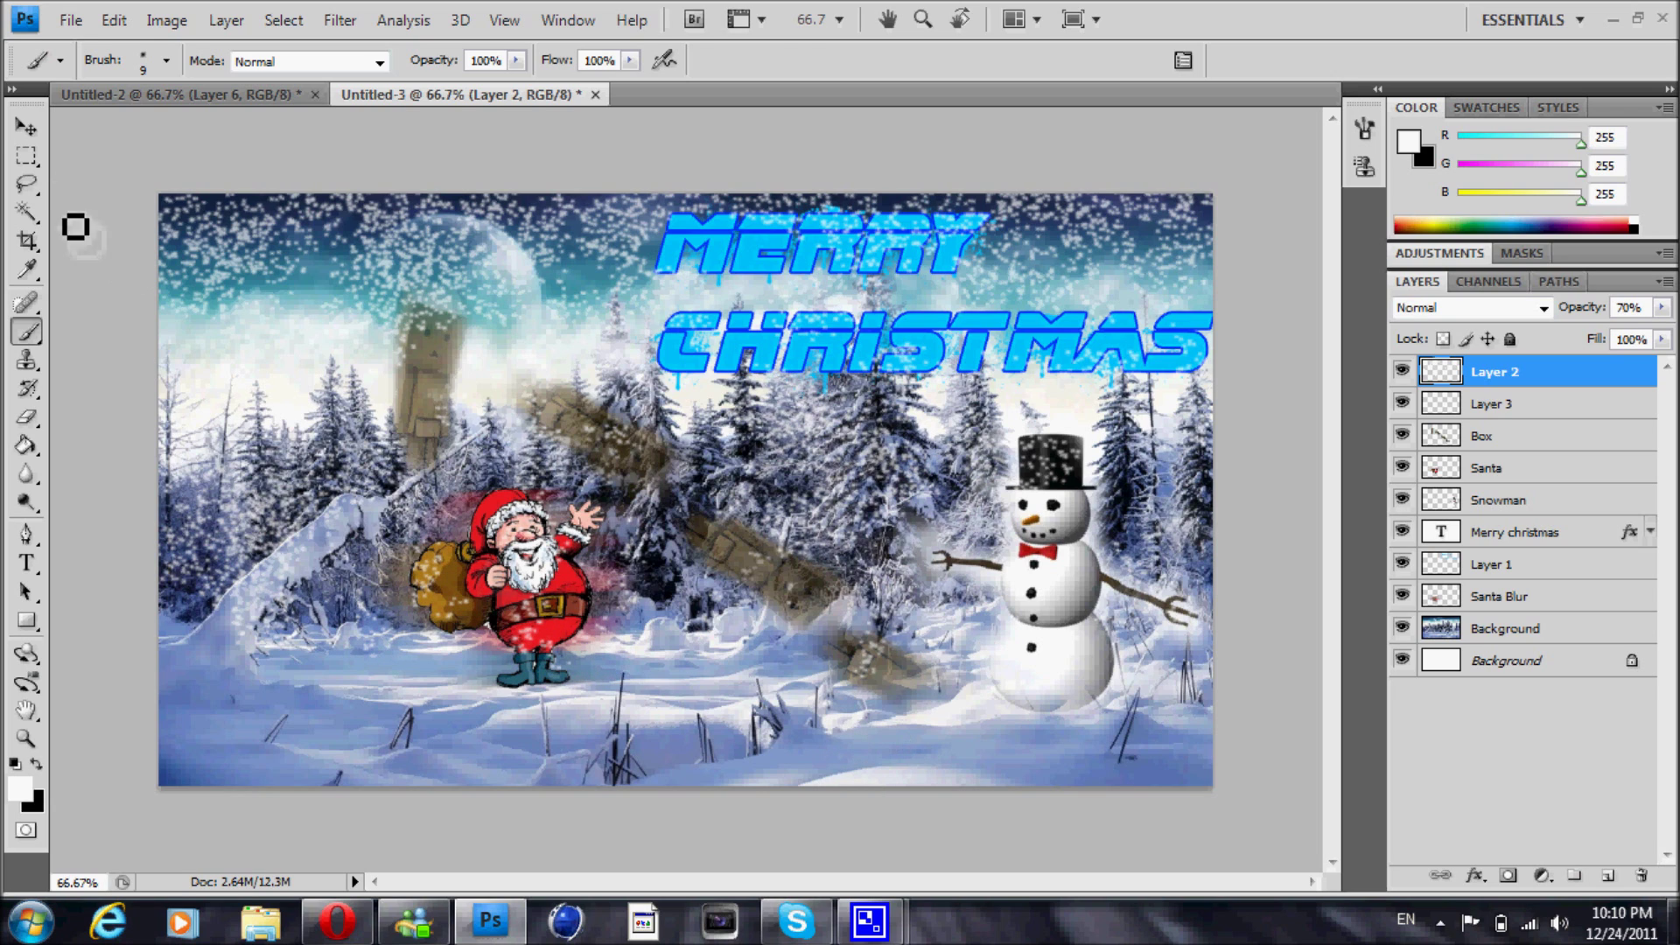
left_click(26, 127)
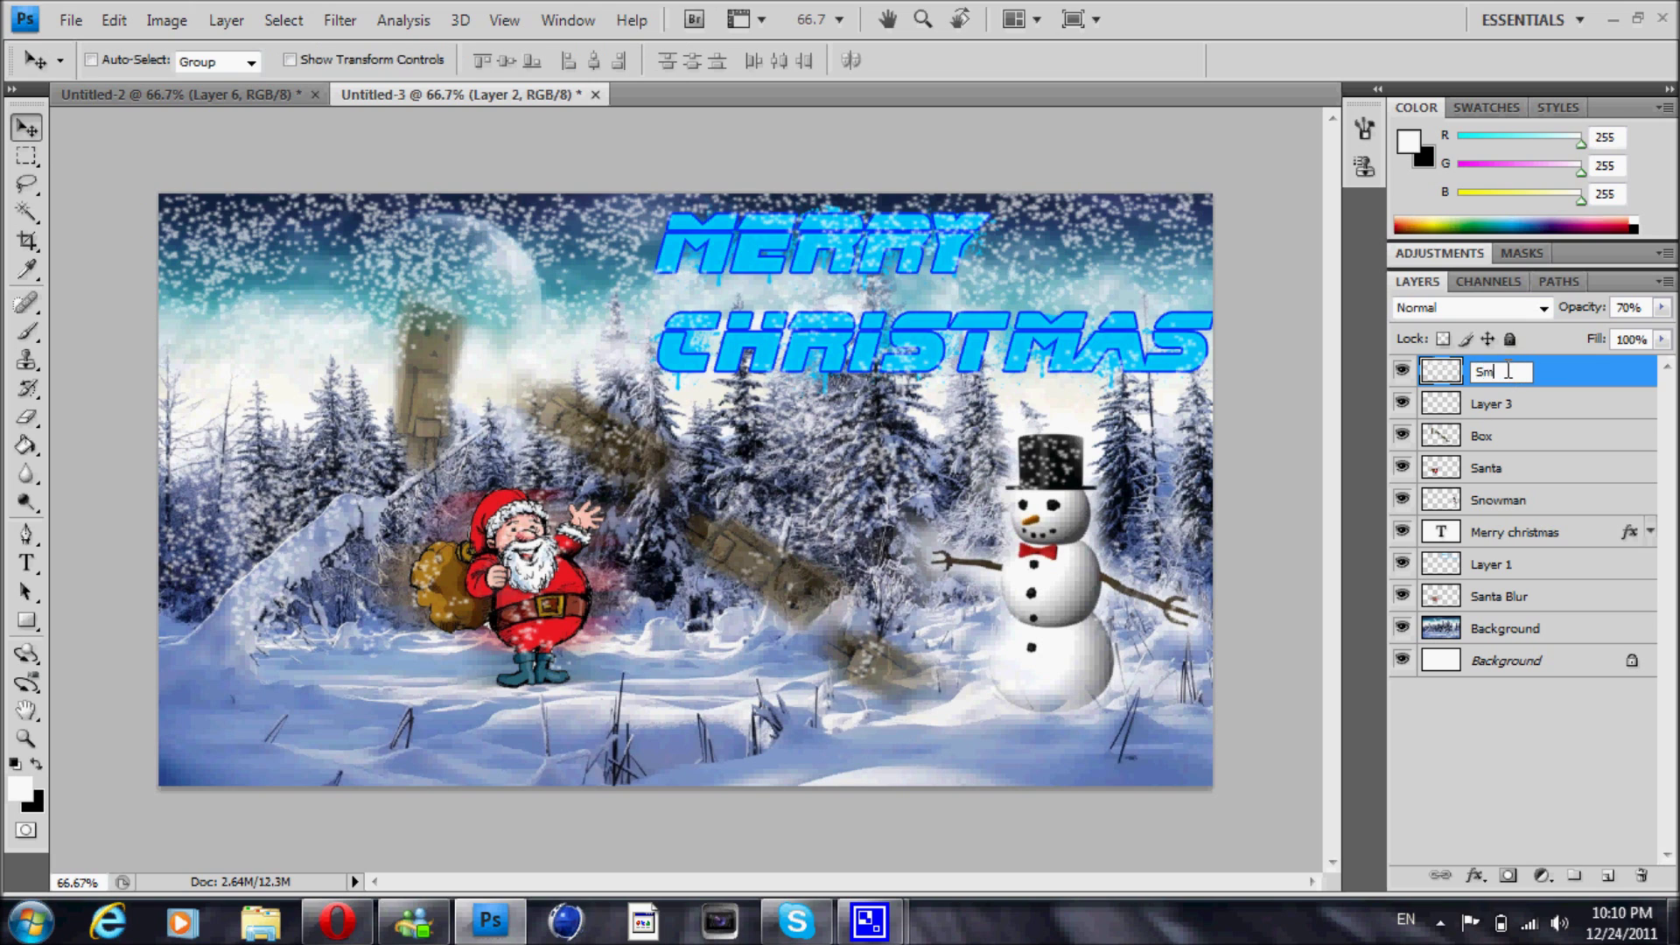
Add the black text worldartobjective in 10 pt RaseOne Original on the snow beside Santa's feet, using Layer 3
left_click(1515, 405)
key("t")
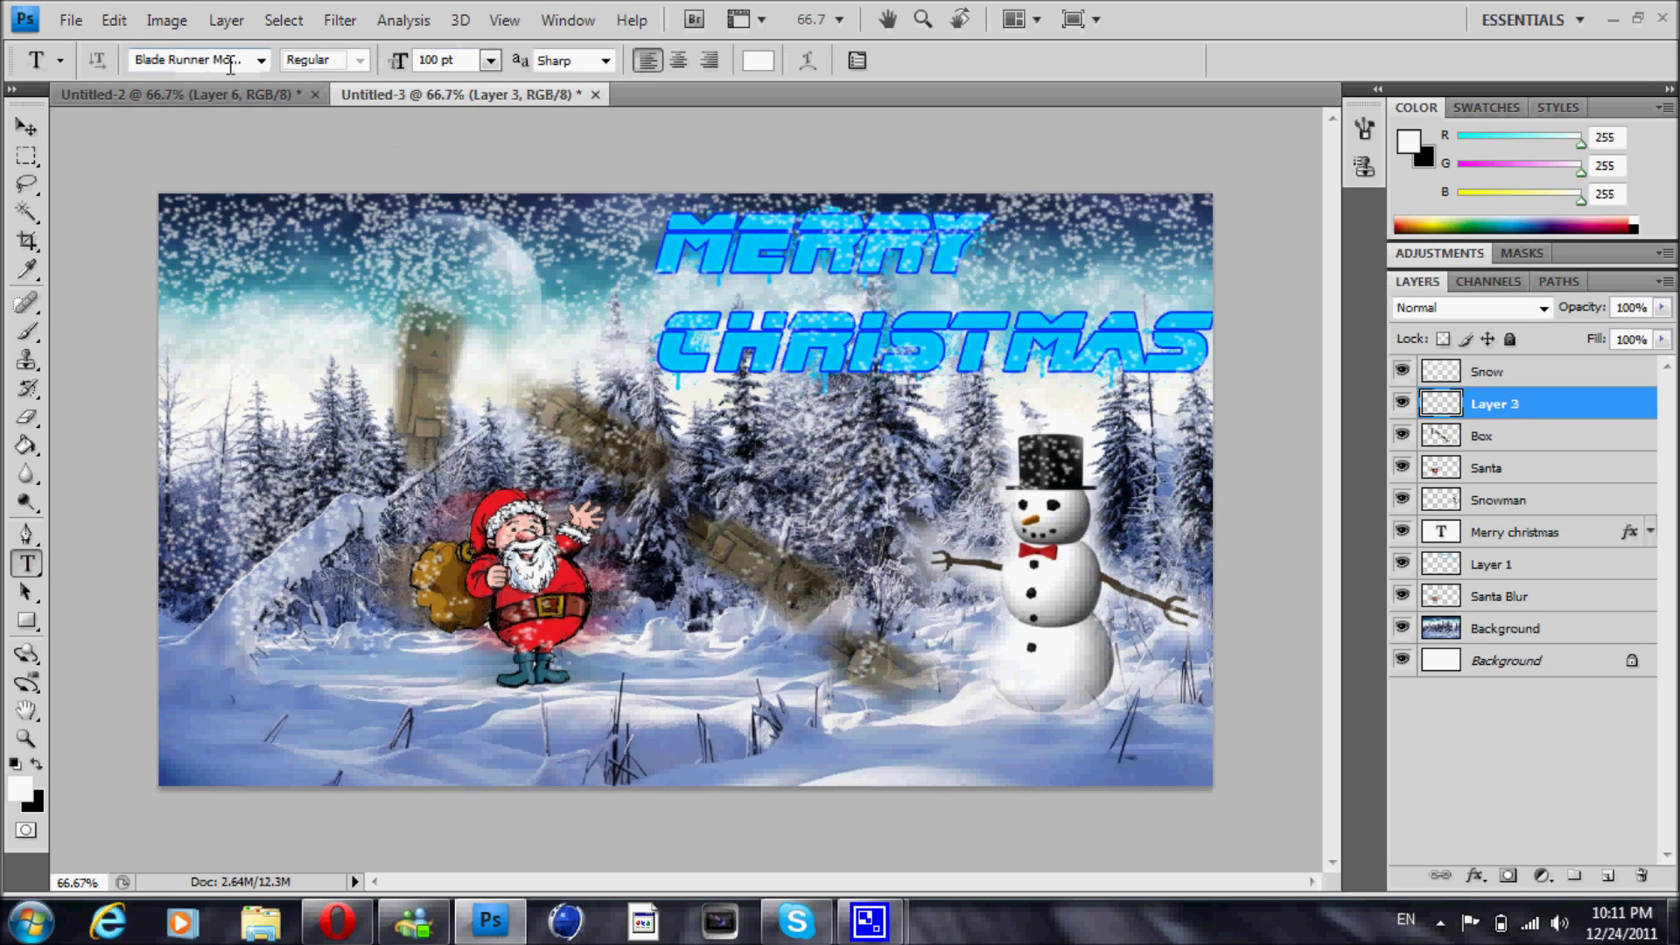
left_click(758, 61)
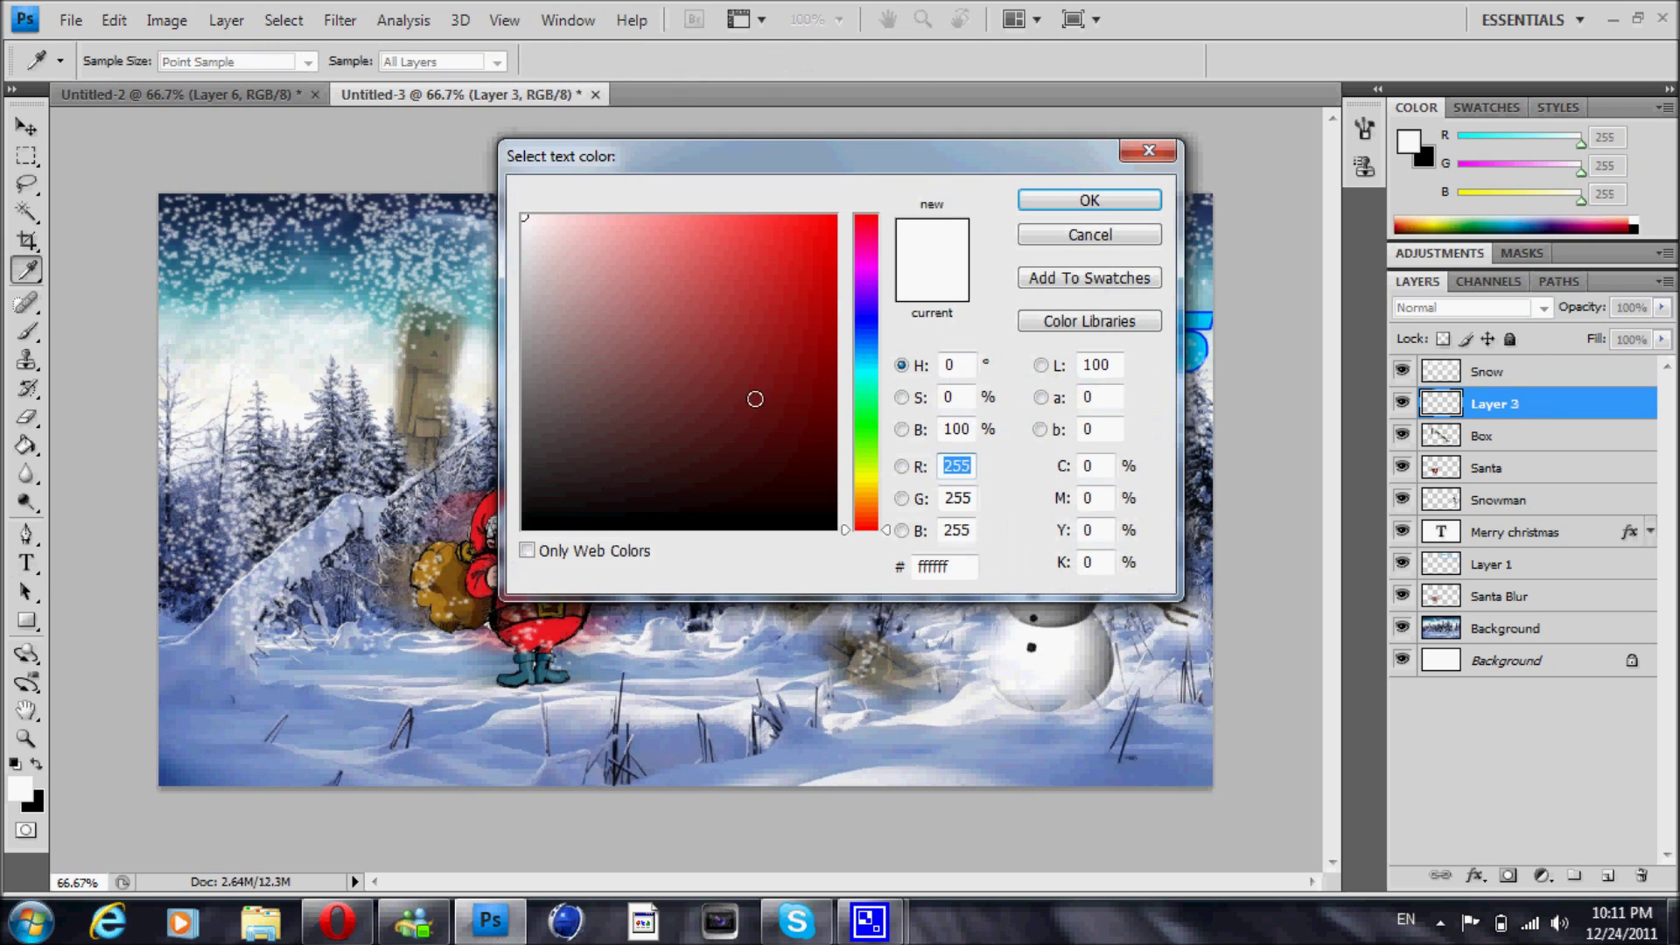
left_click(708, 526)
key("Return")
left_click(660, 685)
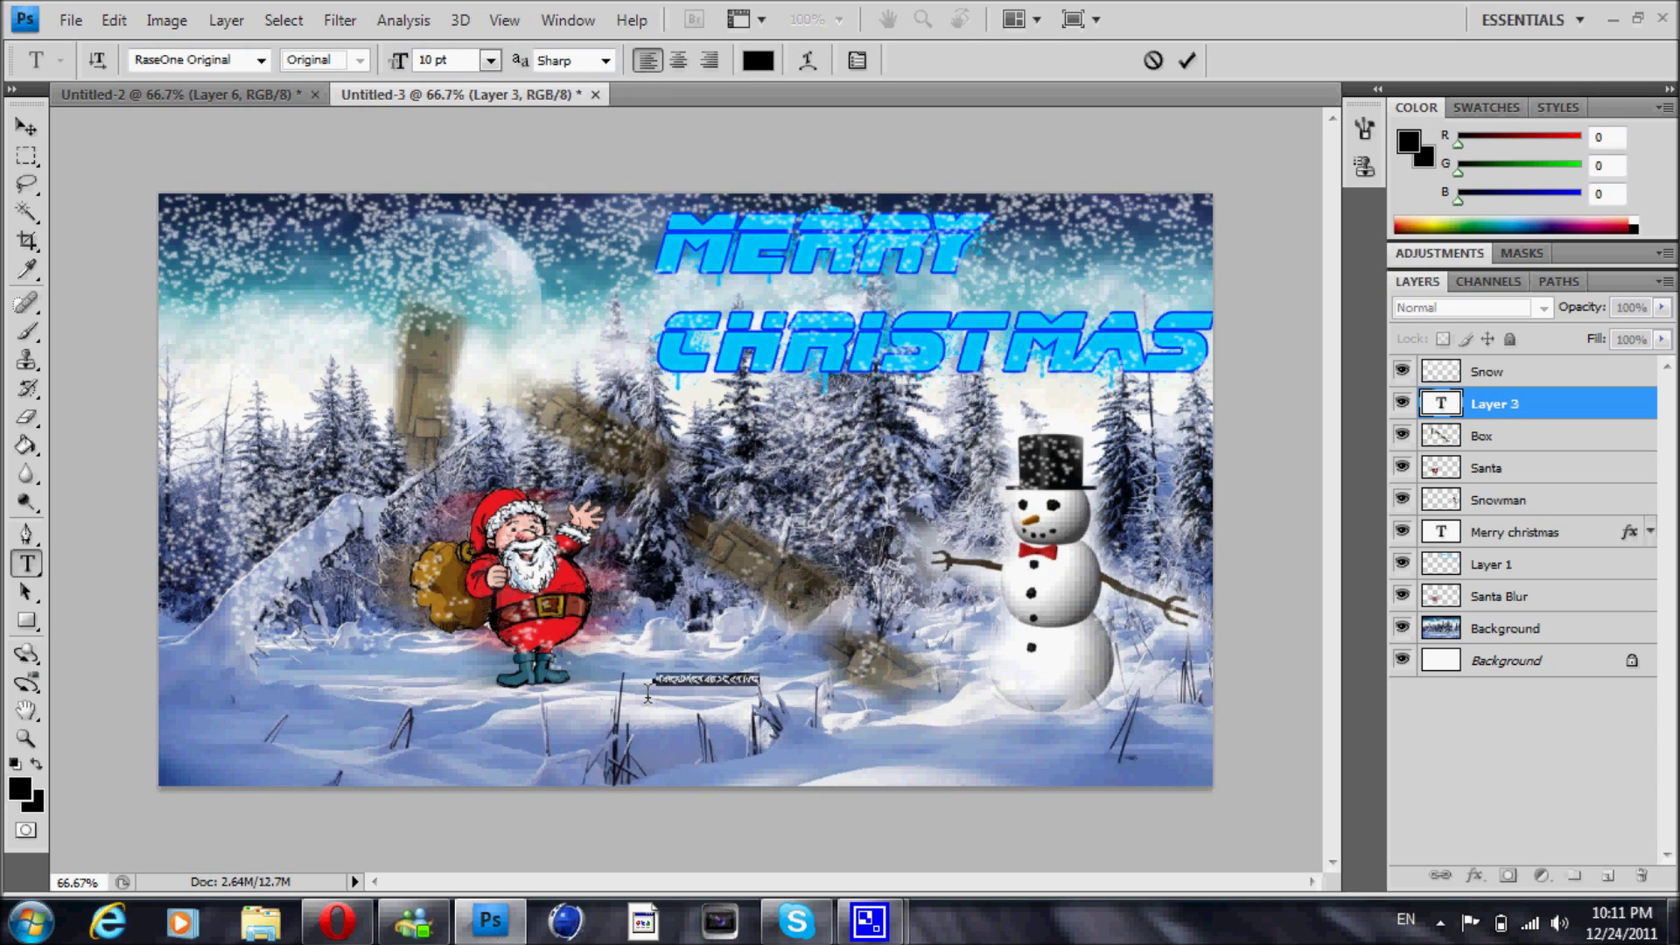
left_click(1505, 404)
Give the worldartobjective text an Outer Glow and move it into the lower-right corner of the picture
right_click(1509, 403)
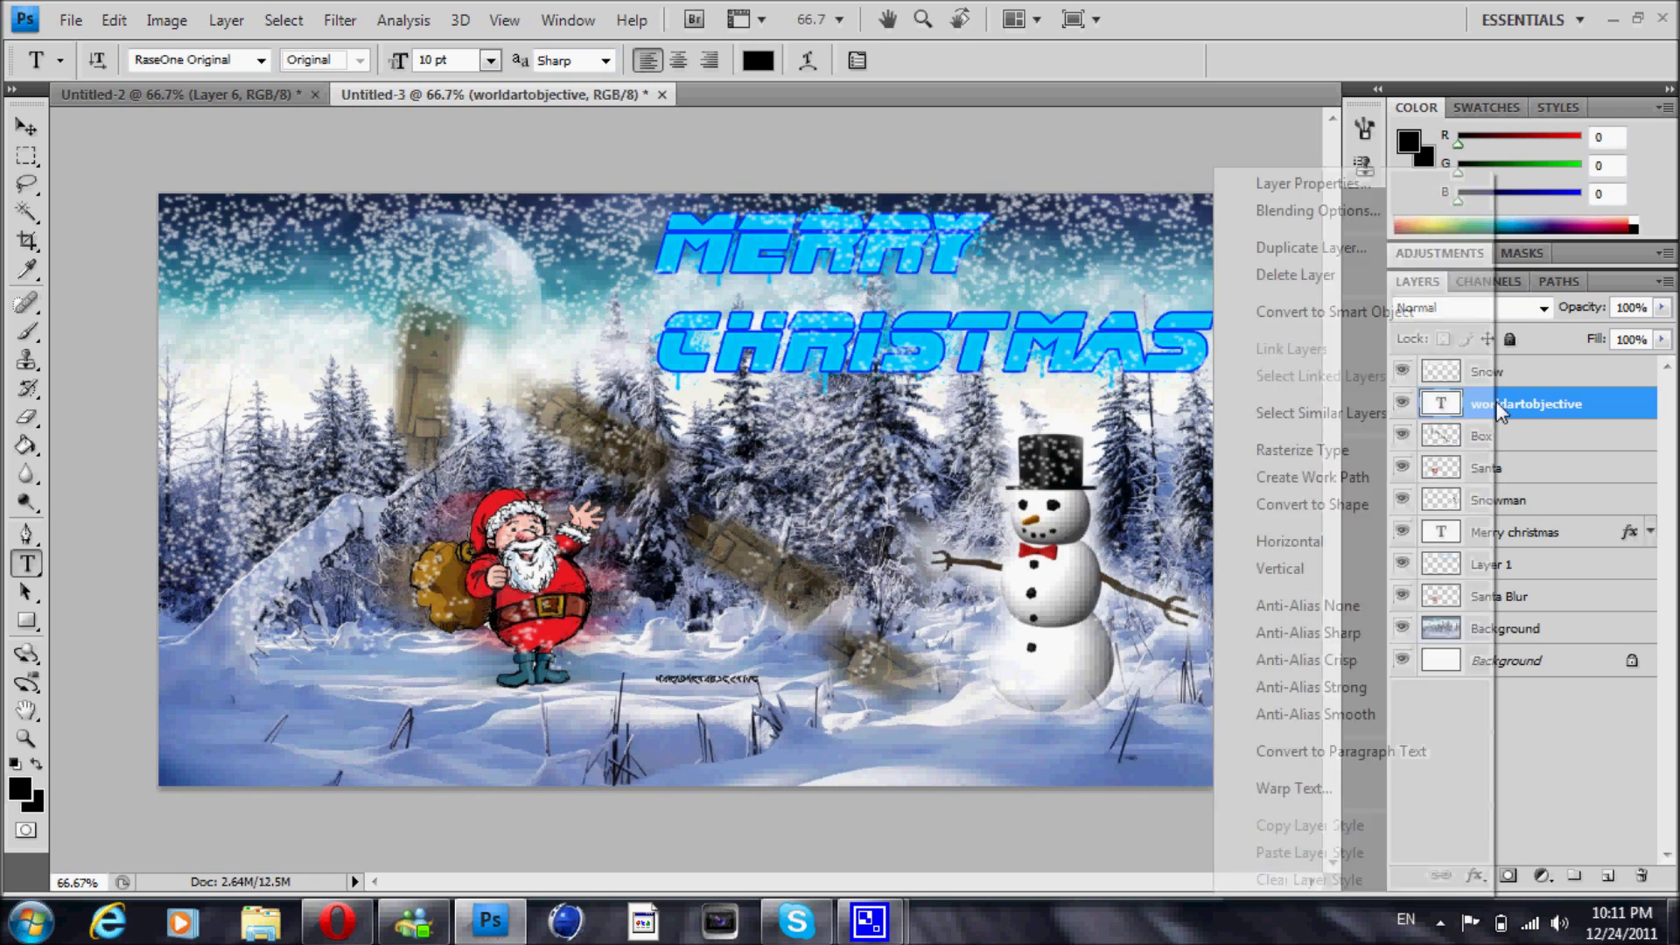
left_click(1278, 210)
key("Return")
left_click(26, 129)
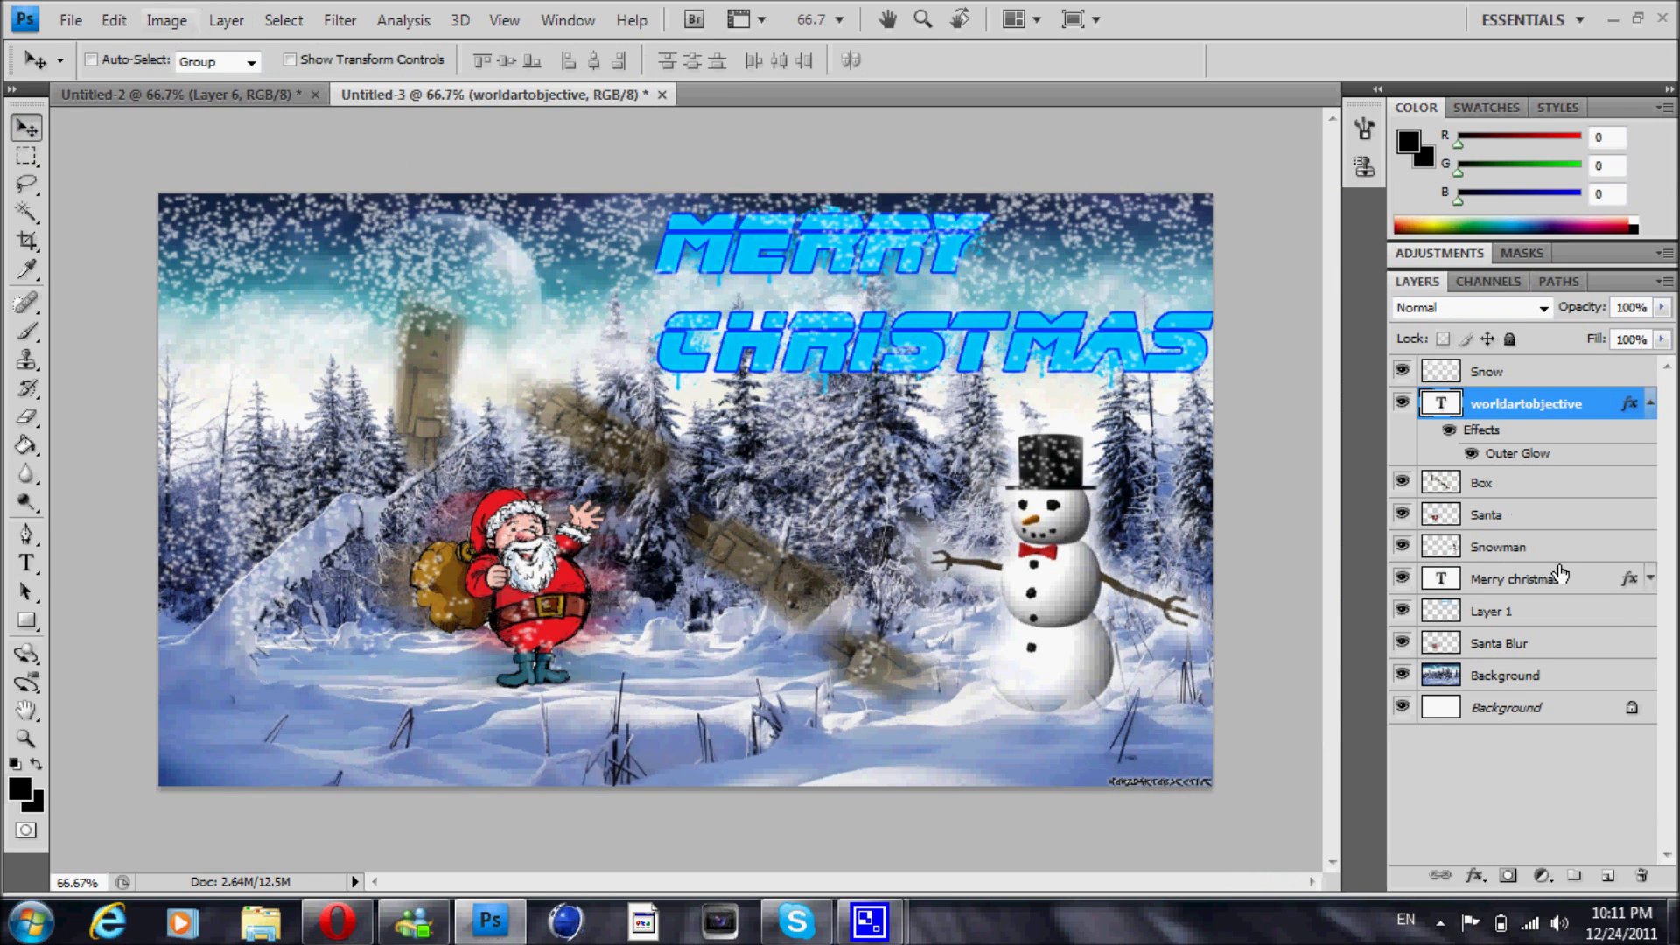
Add a new layer above the worldartobjective text and copy the composite picture onto it with Apply Image
left_click(1609, 874)
left_click(167, 20)
left_click(224, 371)
left_click(1062, 233)
Apply the High Pass filter to the composite layer and set its blend mode to Soft Light
left_click(340, 20)
mouse_move(551, 482)
left_click(639, 510)
left_click(967, 214)
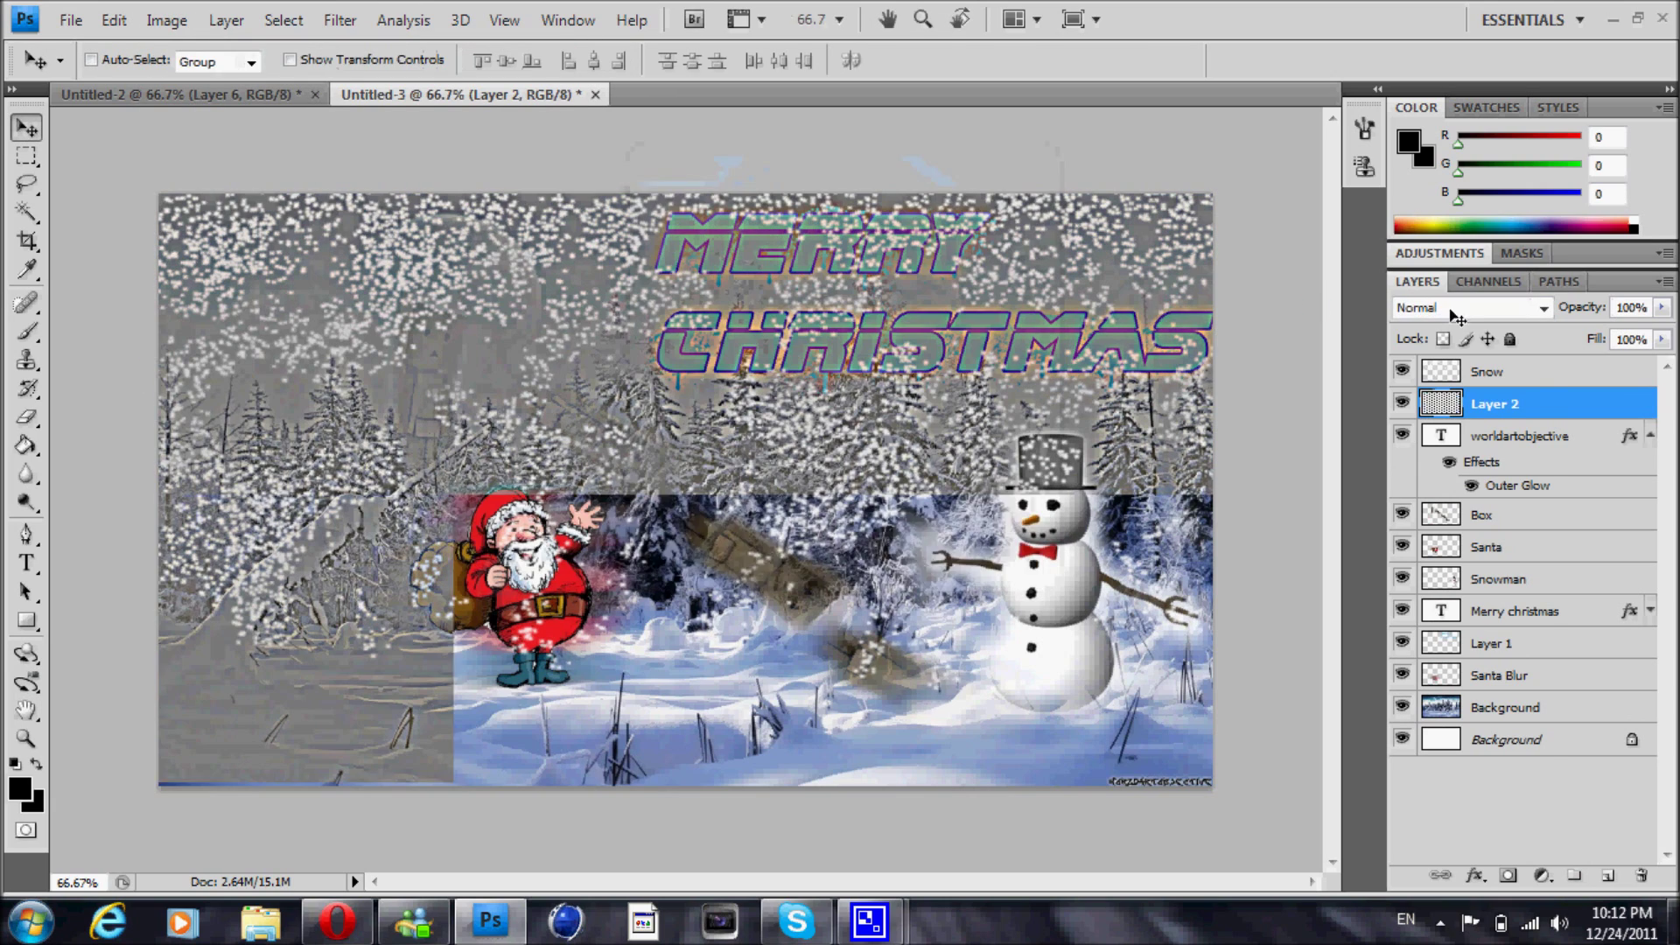
left_click(1461, 310)
left_click(1427, 647)
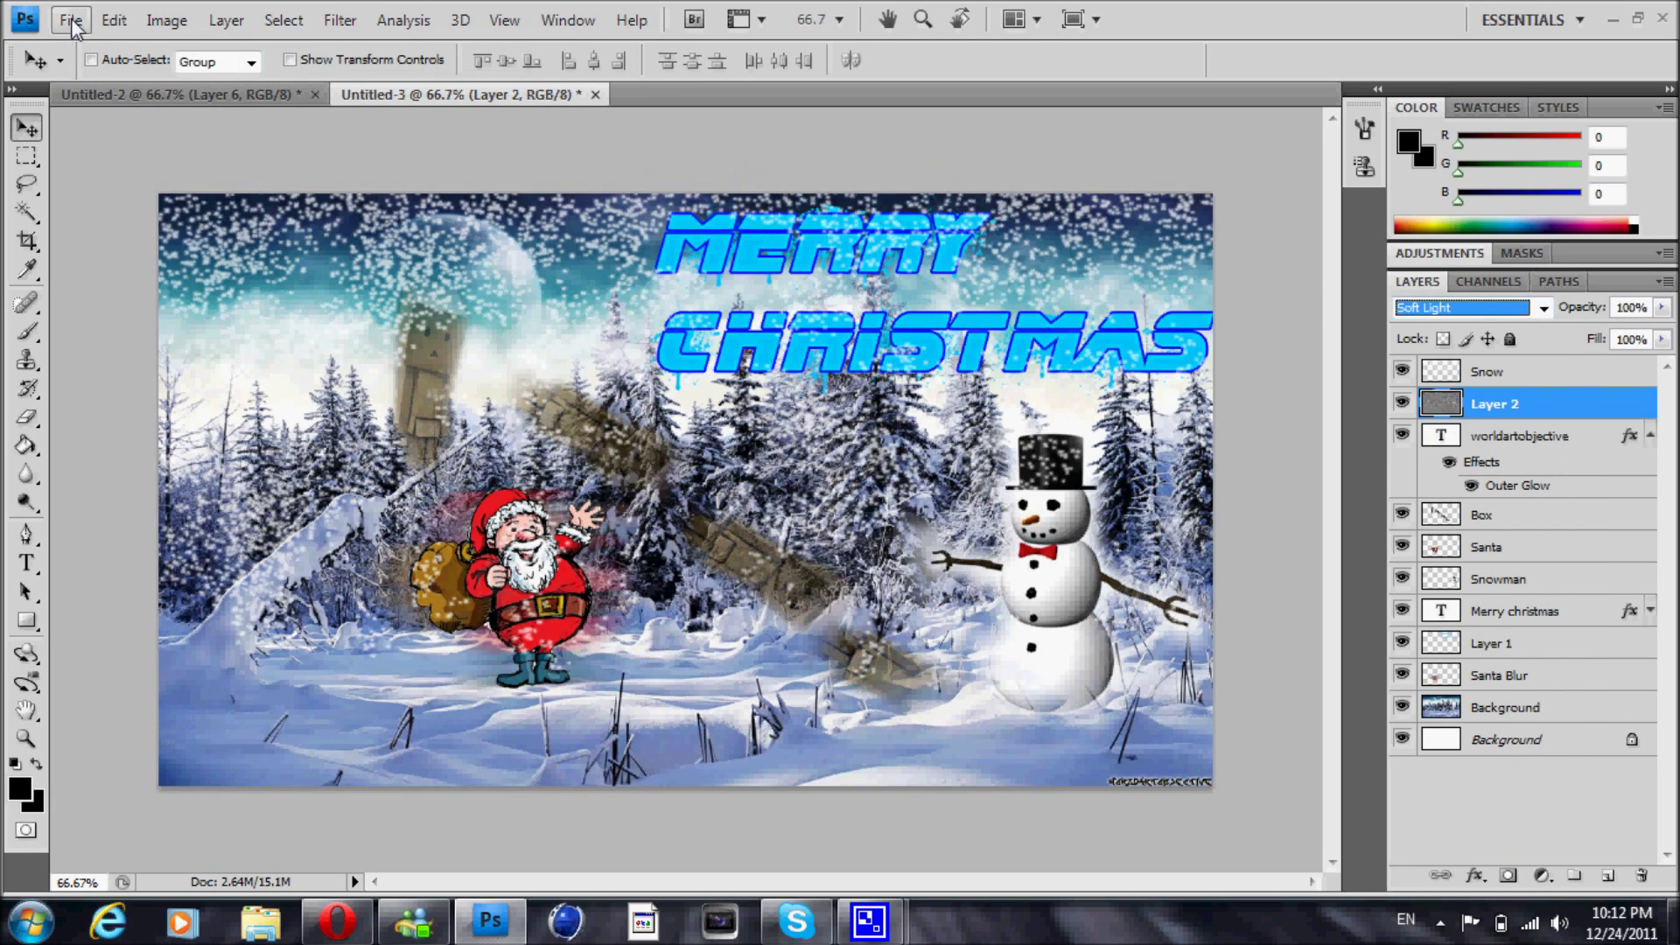